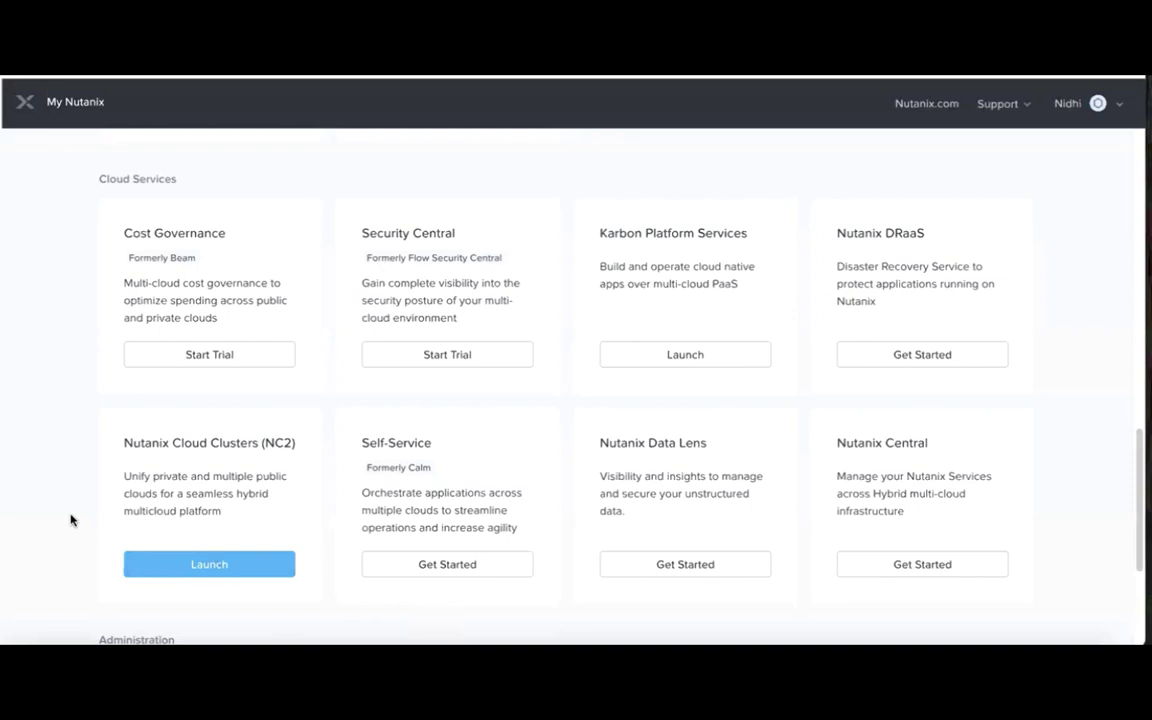
# Launch Nutanix Cloud Clusters (NC2) from its card in My Nutanix Cloud Services.
pyautogui.click(218, 570)
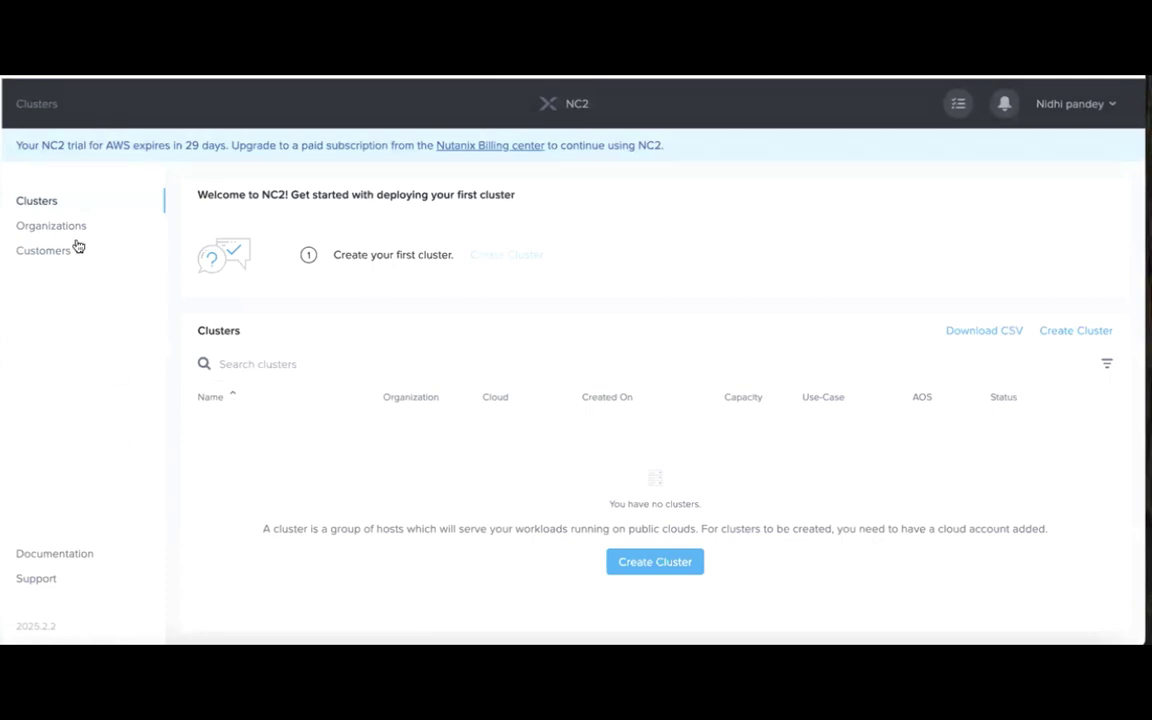
# Start a General Purpose cluster on AWS, then follow the no-accounts warning to Cloud Accounts.
pyautogui.click(60, 202)
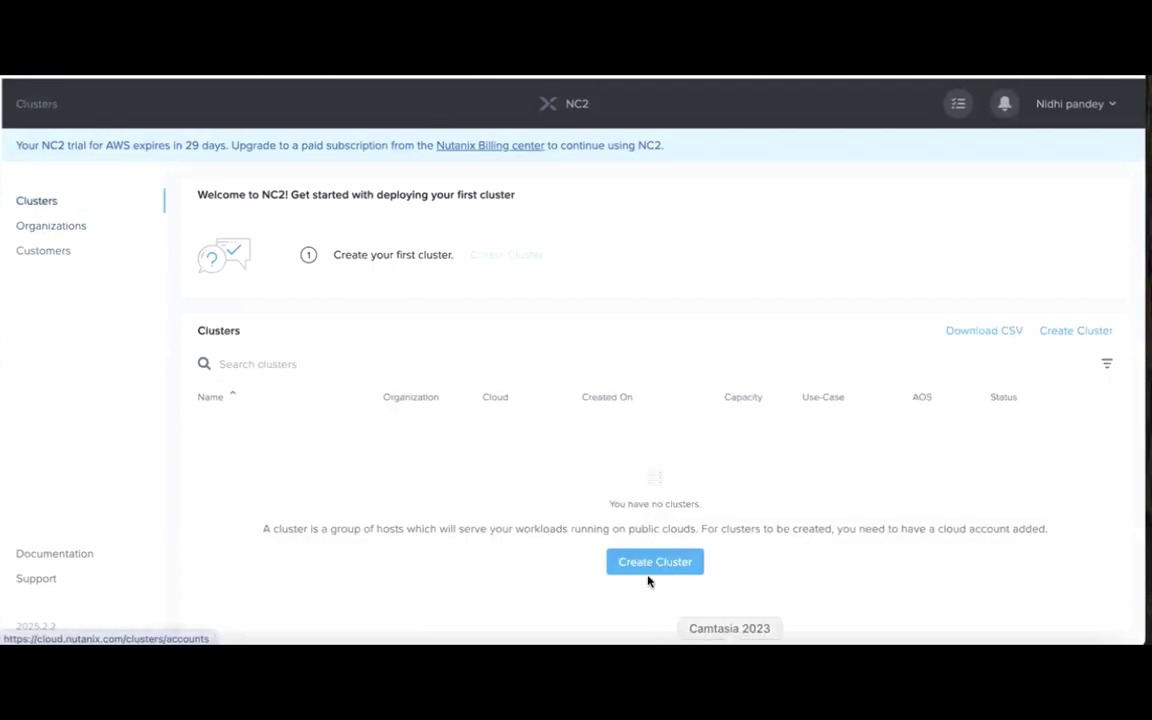
pyautogui.click(650, 562)
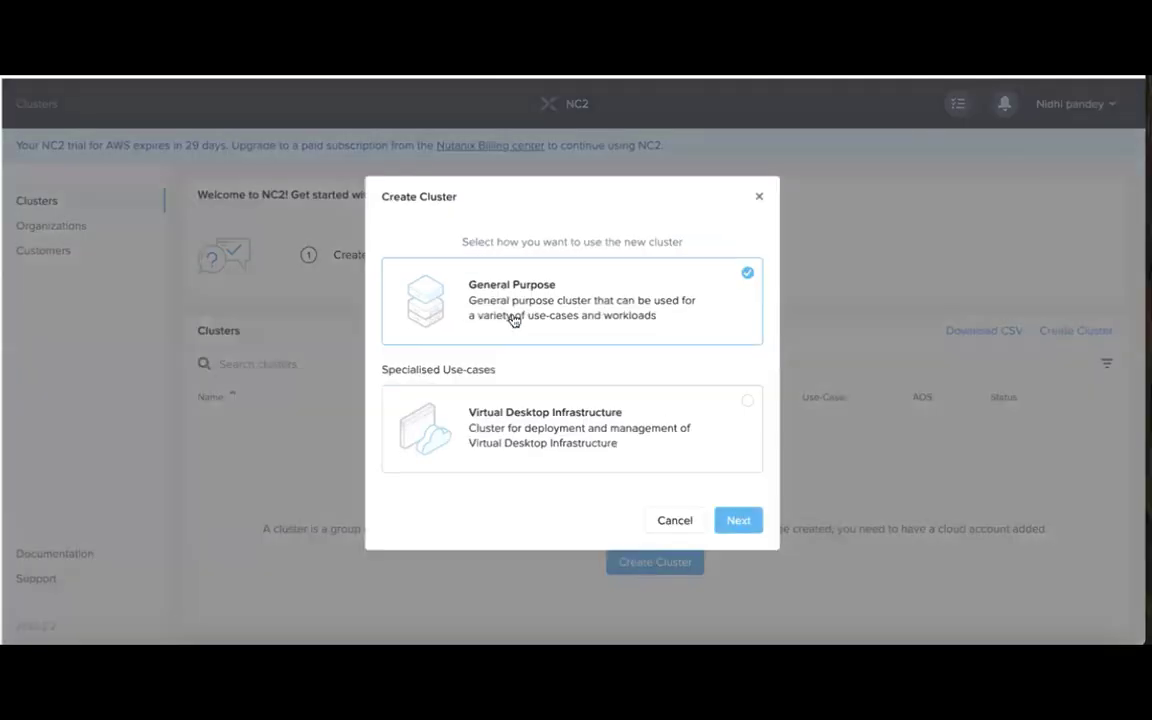
pyautogui.click(735, 520)
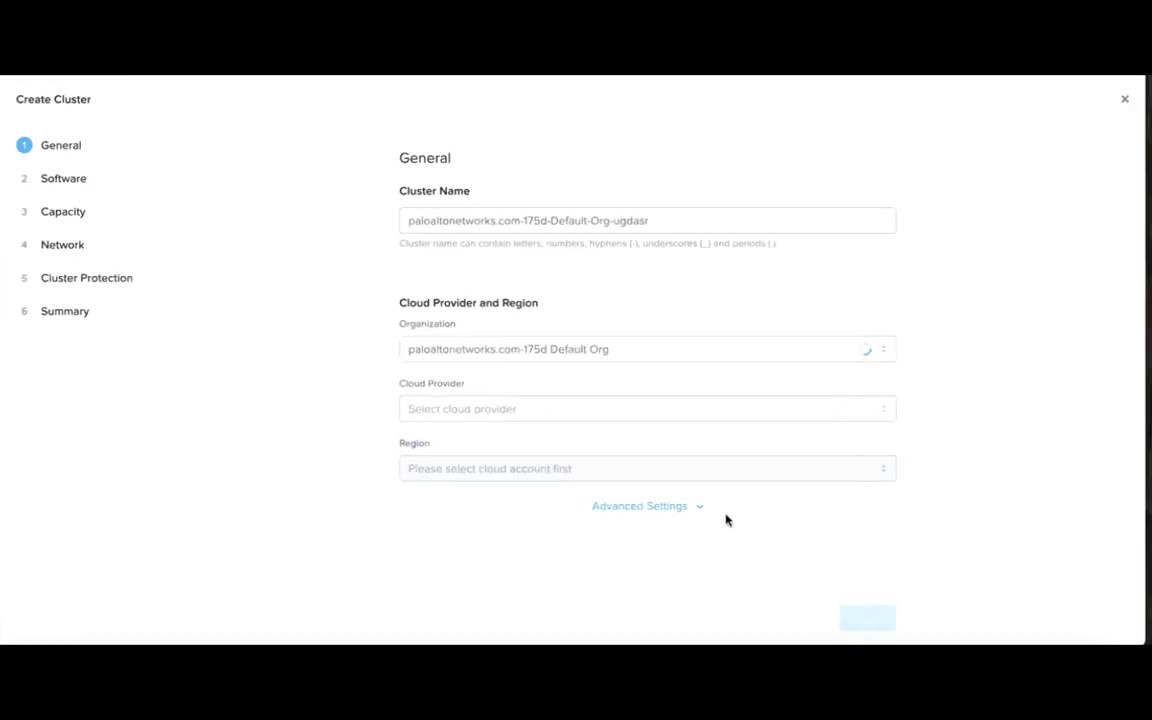
pyautogui.click(533, 417)
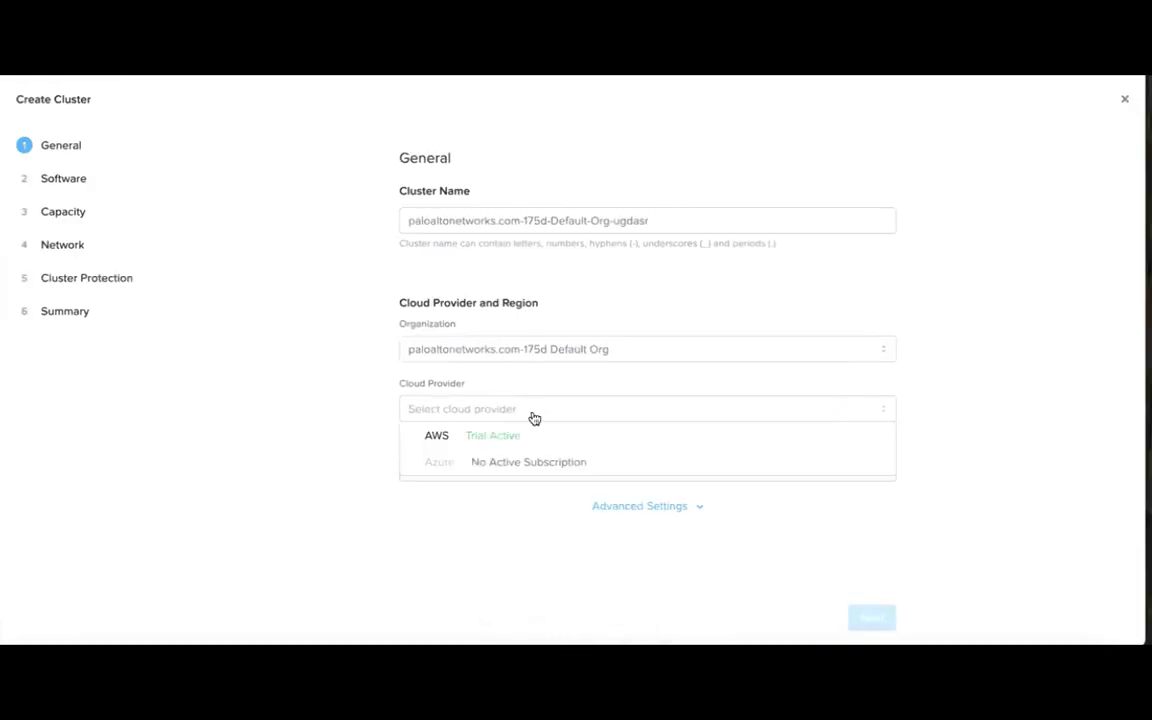
pyautogui.click(437, 437)
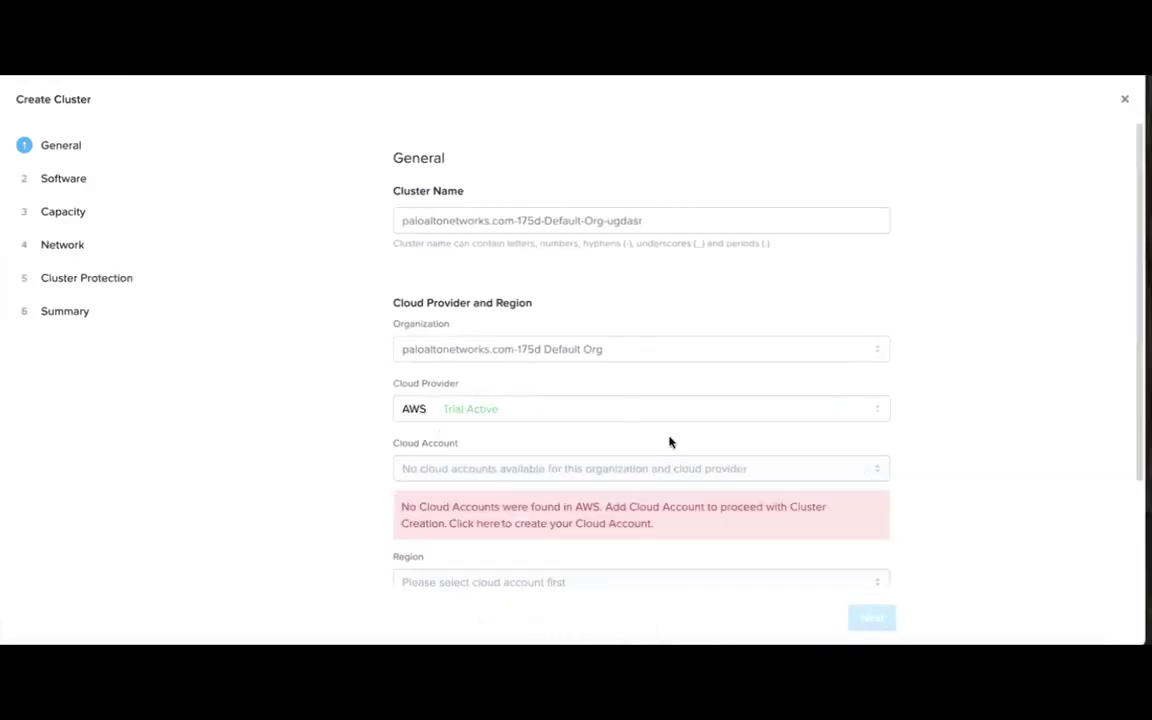
pyautogui.click(487, 530)
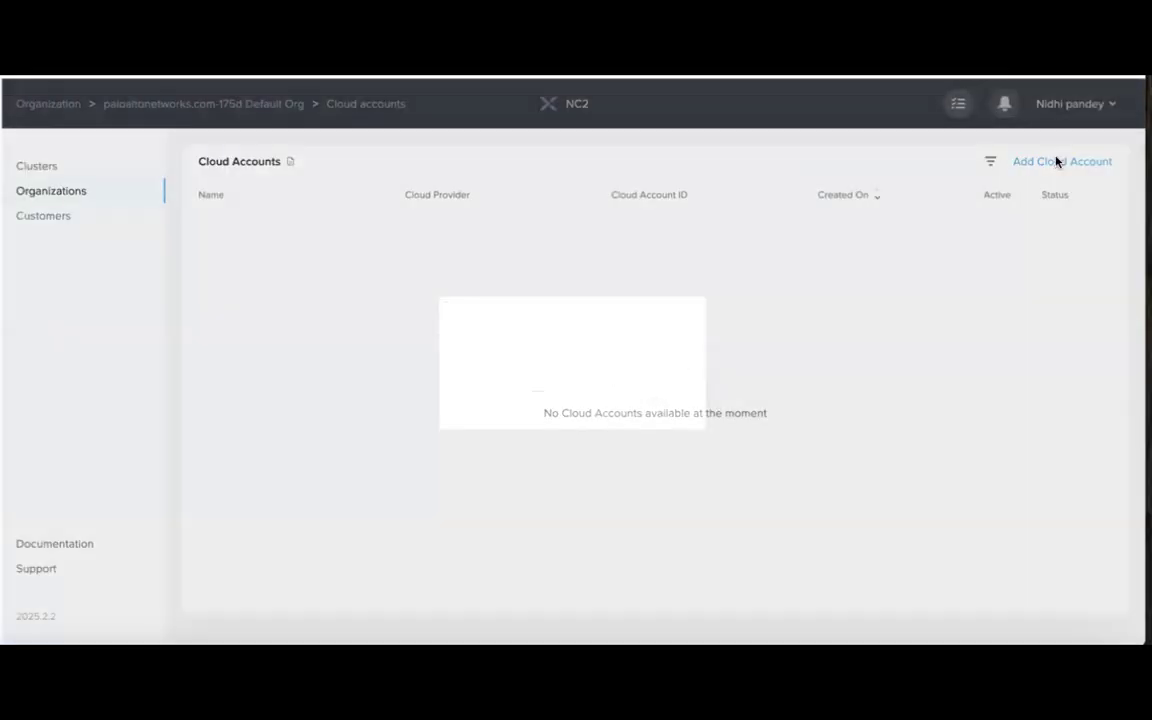
# Start a new cloud account and paste in the AWS Account ID.
pyautogui.click(1057, 159)
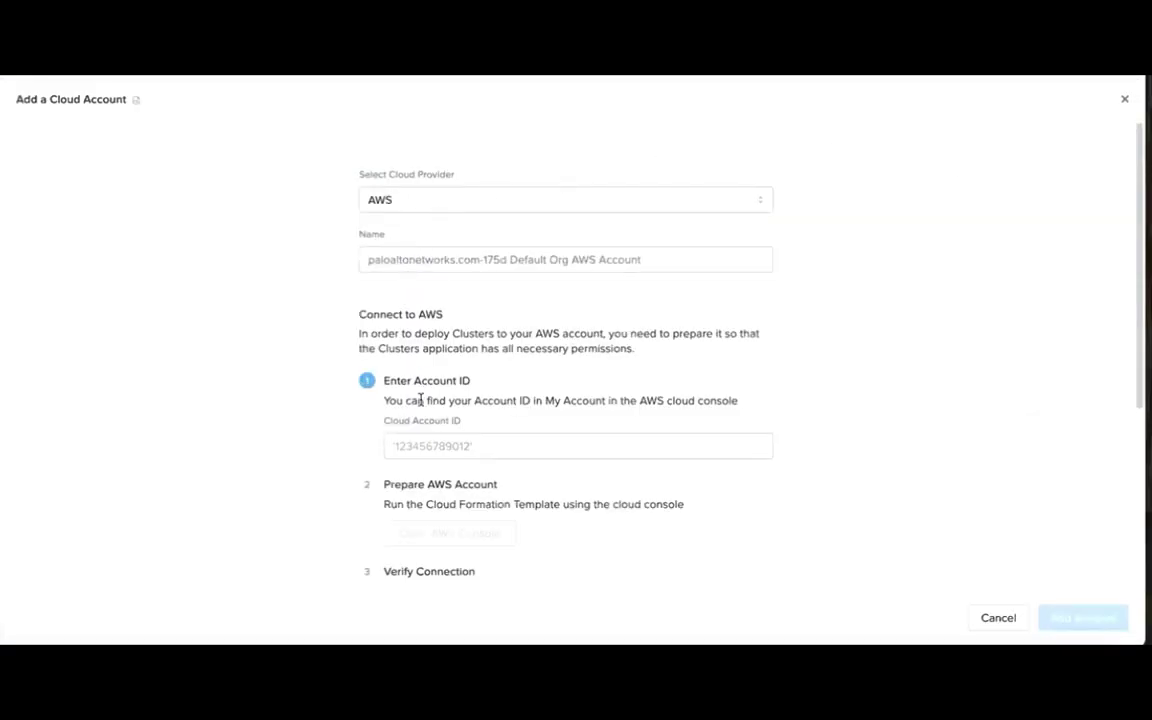
pyautogui.click(414, 447)
pyautogui.hotkey('ctrl', 'v')
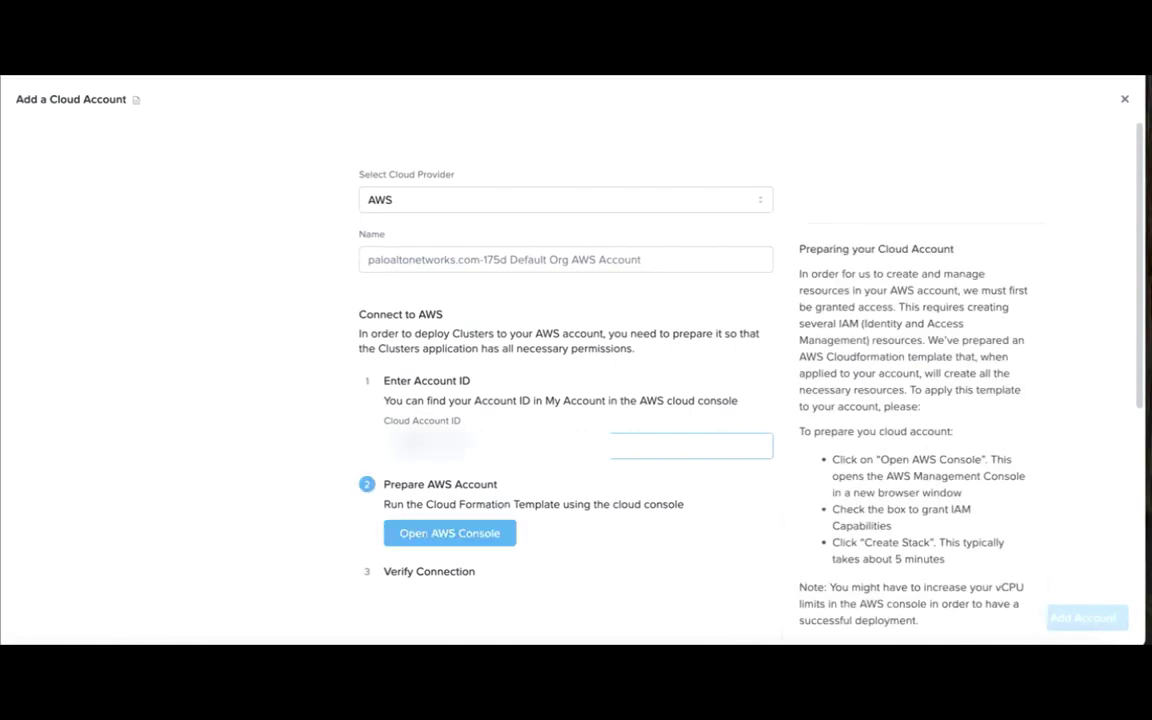
# Open the AWS CloudFormation template from Open AWS Console in a new tab.
pyautogui.scroll(-2, 643, 596)
pyautogui.scroll(-1, 643, 596)
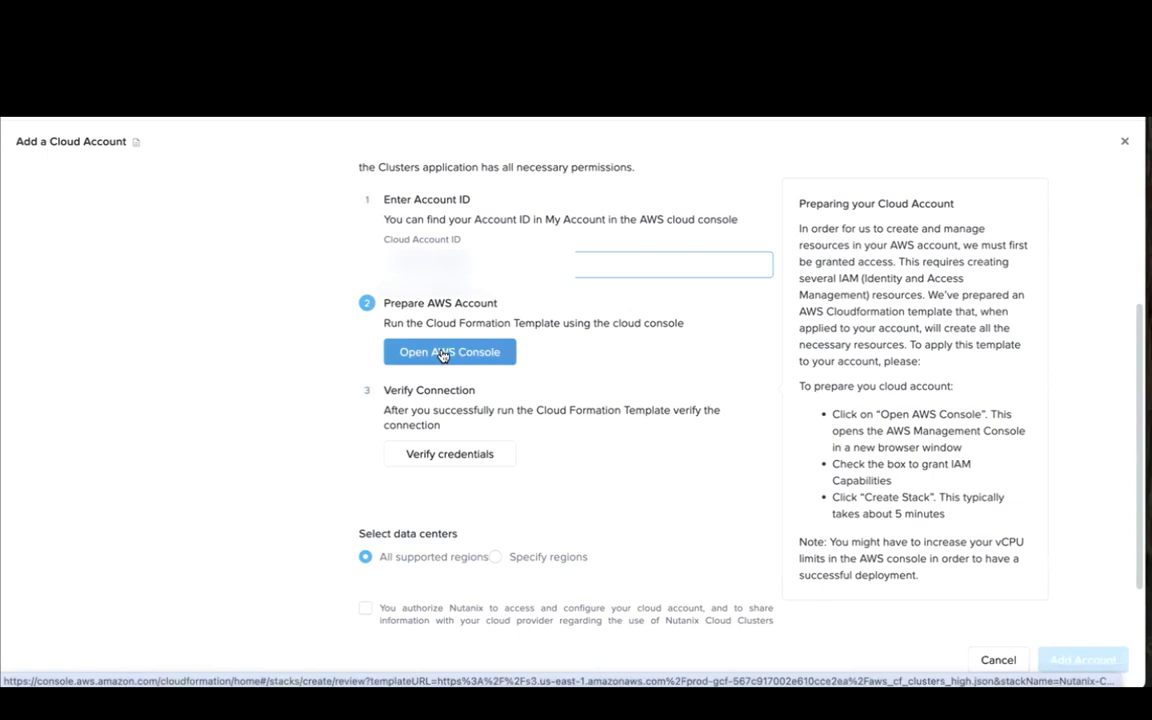
pyautogui.rightClick(443, 353)
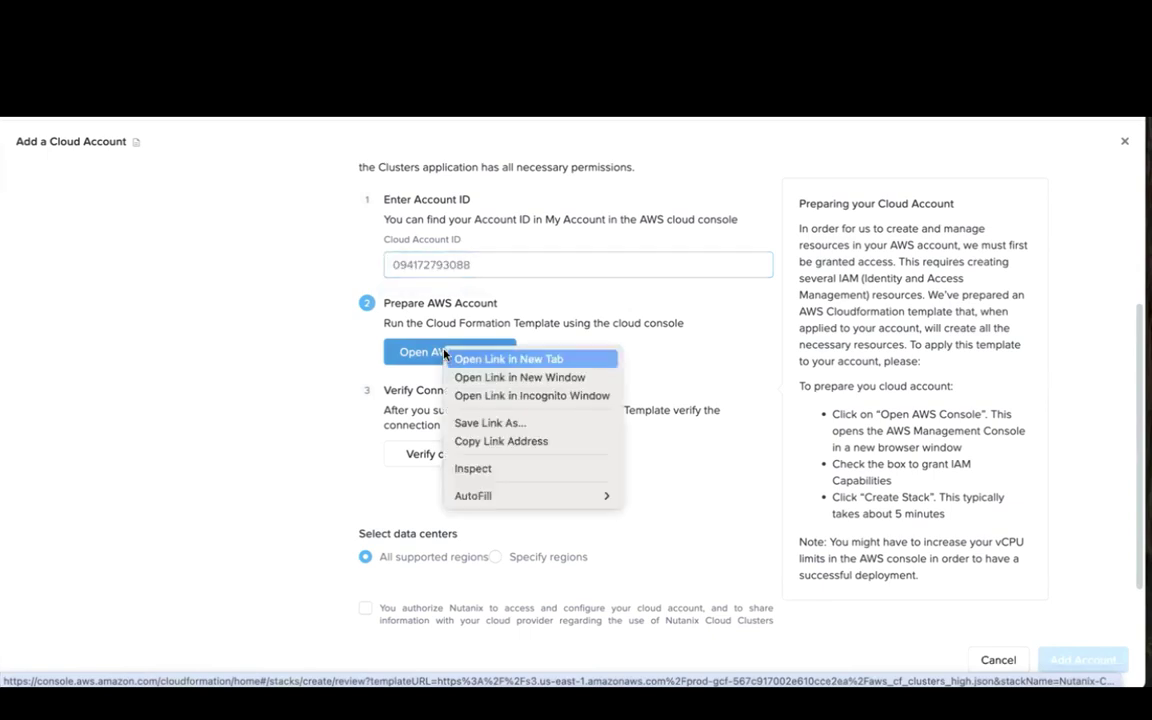
pyautogui.click(486, 359)
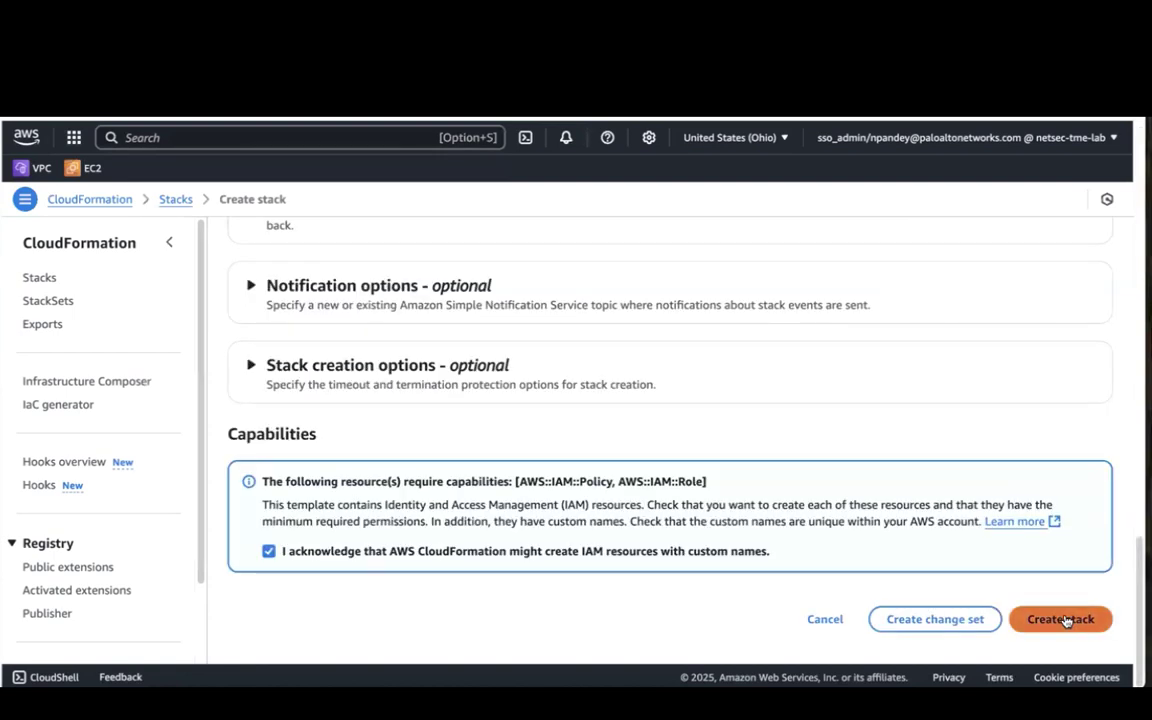
# Create the Nutanix-Clusters-High-Nc2-Cloud-Stack-Prod stack and refresh its event list.
pyautogui.click(1066, 621)
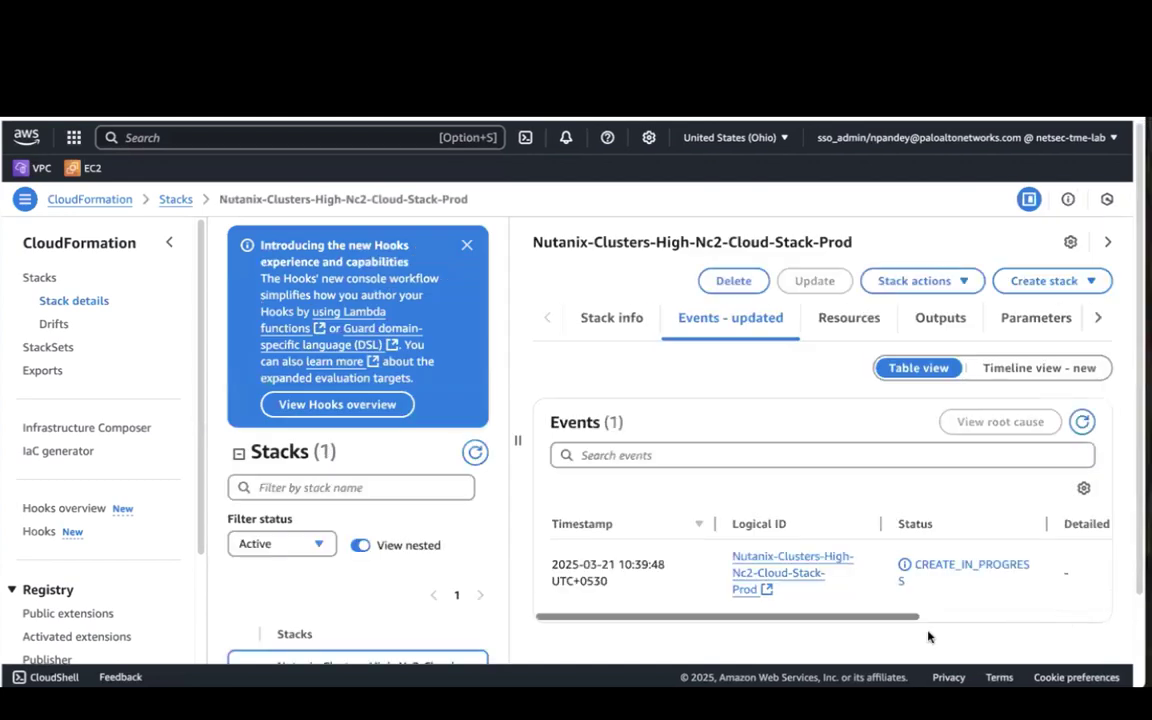
pyautogui.click(1079, 421)
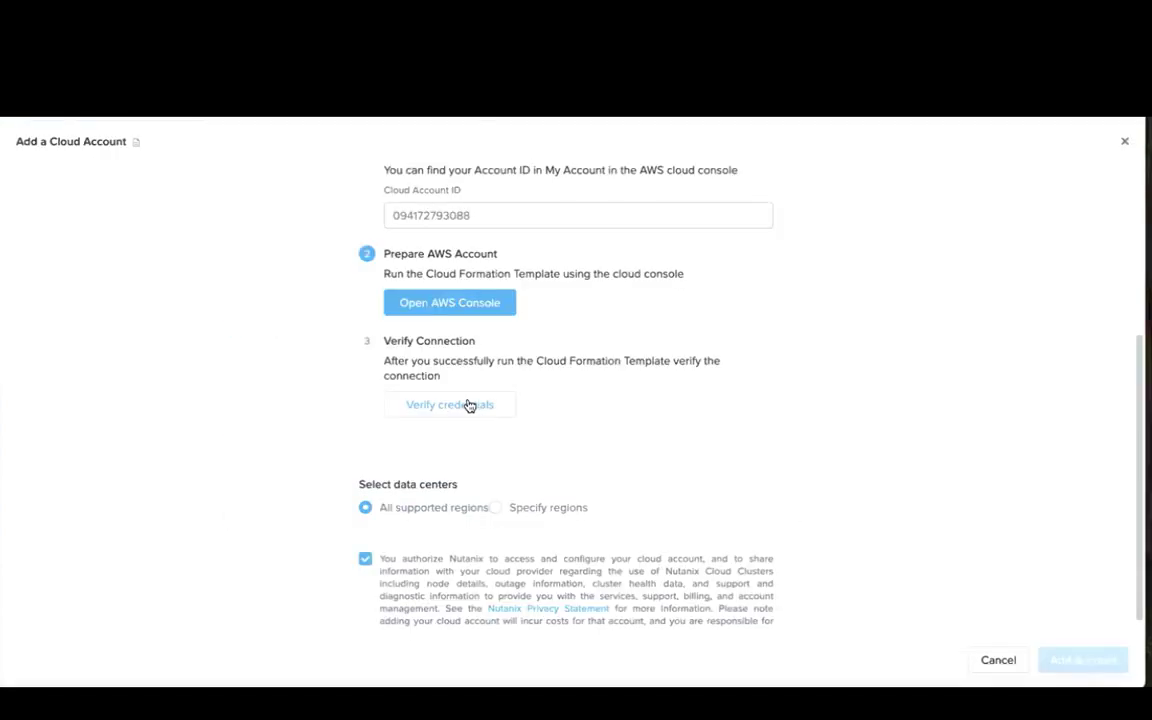
# Verify the AWS credentials, add the cloud account, and return to Clusters.
pyautogui.click(470, 404)
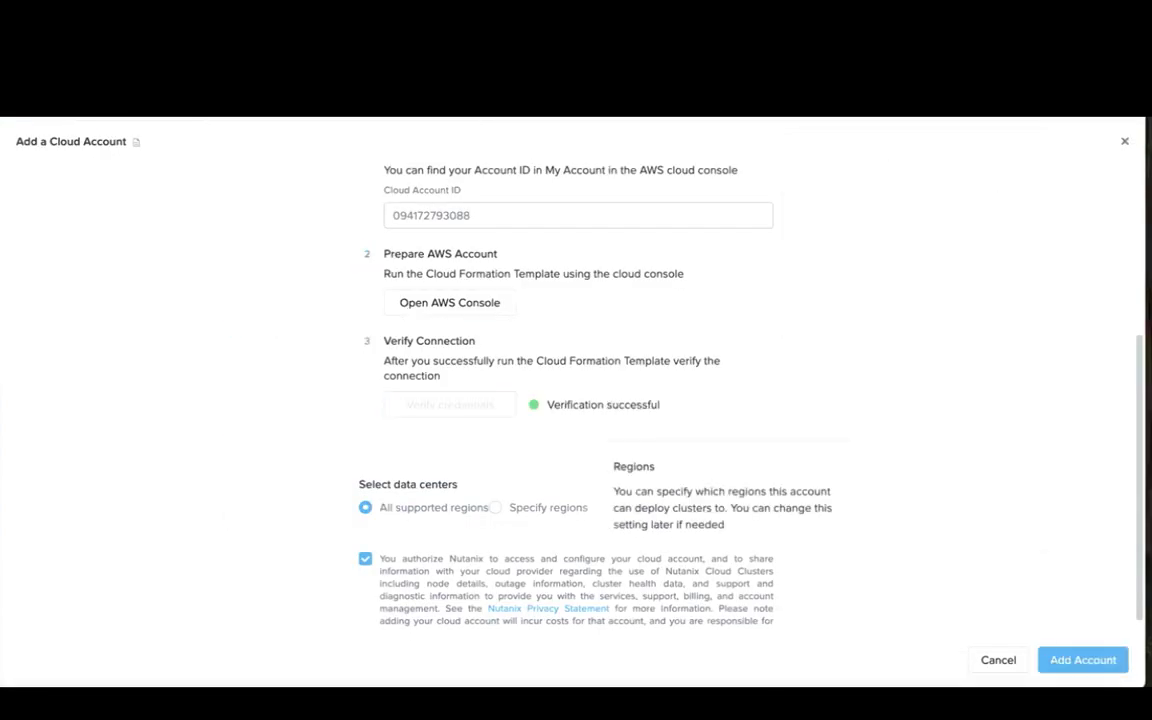
pyautogui.scroll(-1, 825, 548)
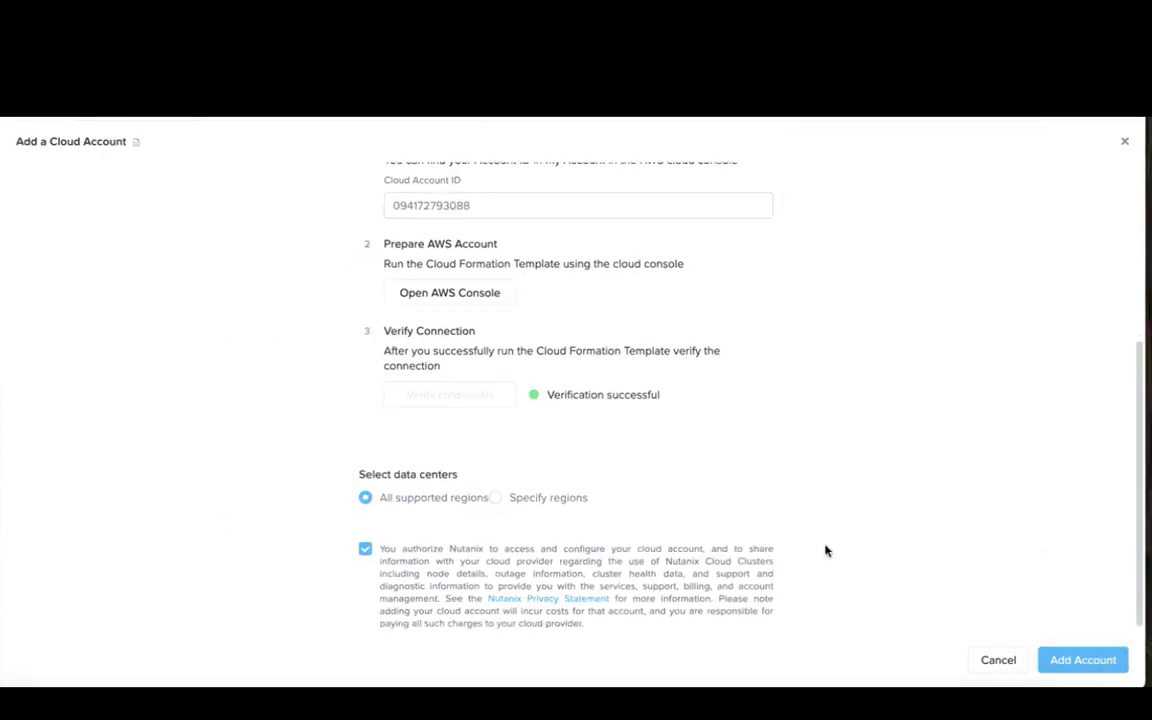
pyautogui.click(1093, 663)
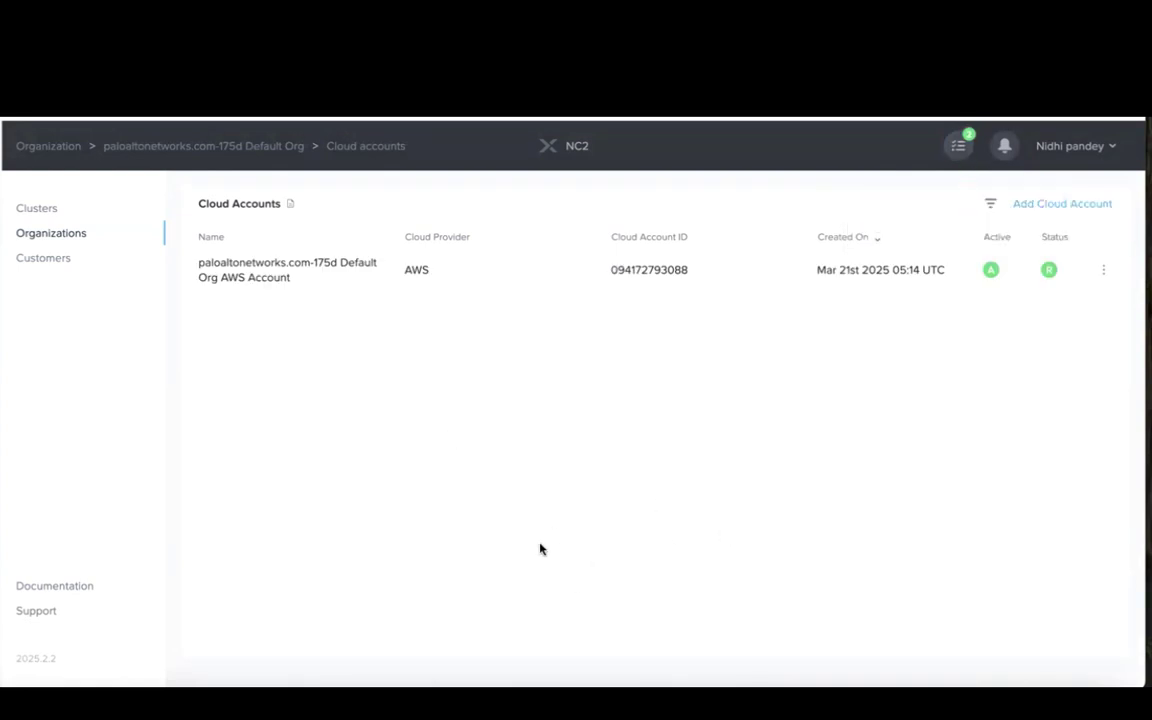
pyautogui.click(59, 208)
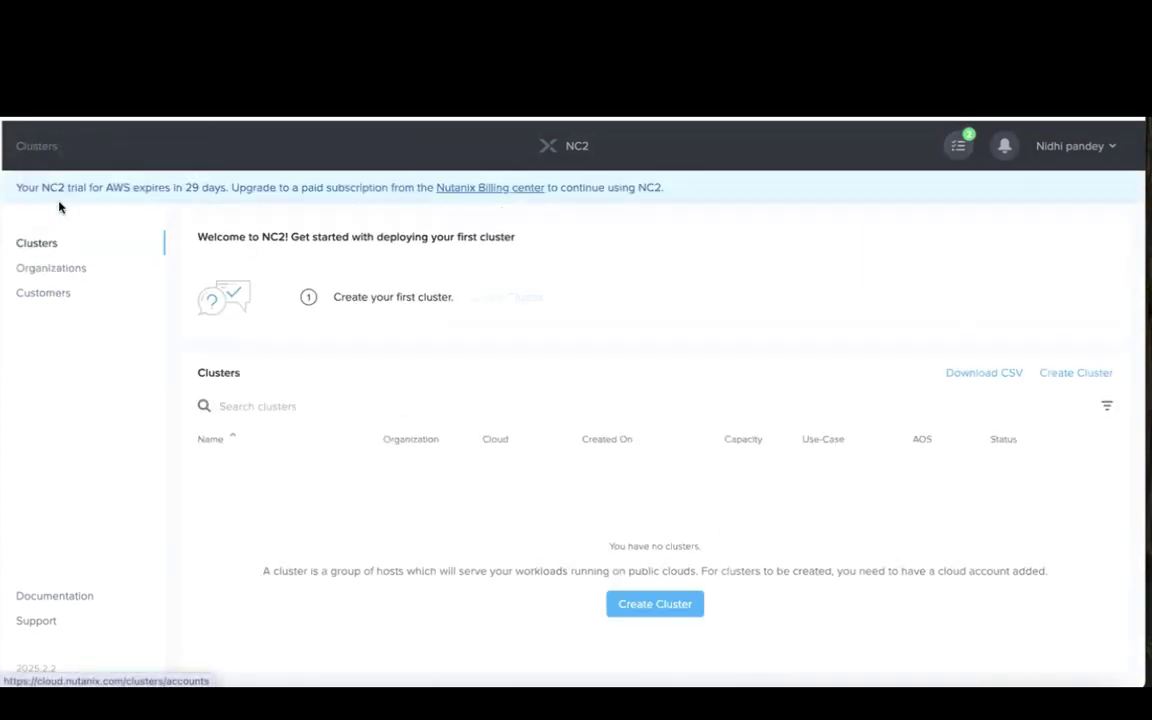
# Start a new General Purpose cluster with AWS as the cloud provider.
pyautogui.click(655, 603)
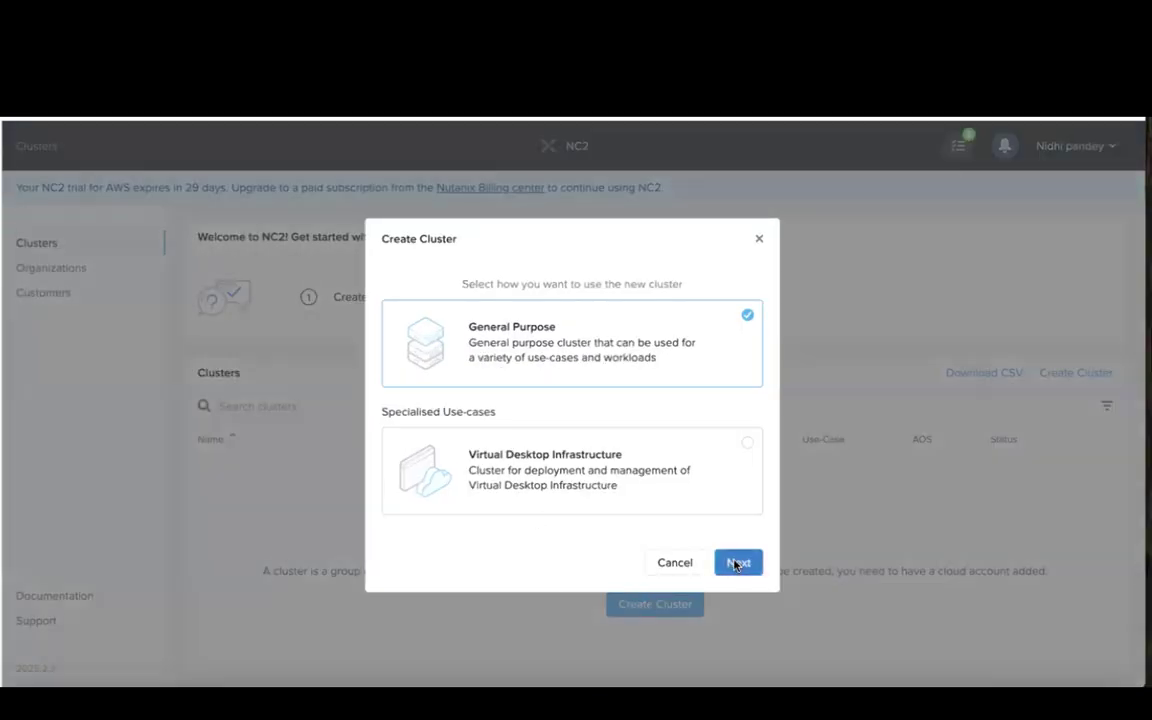
pyautogui.click(736, 564)
pyautogui.click(674, 457)
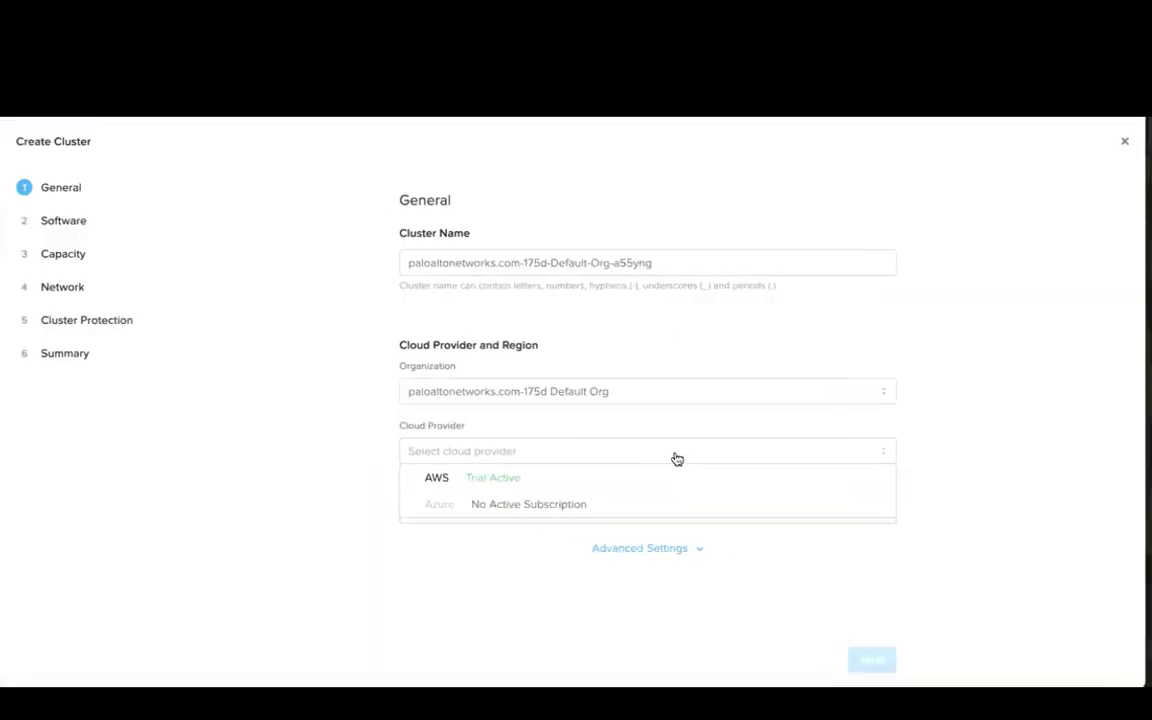
pyautogui.click(521, 478)
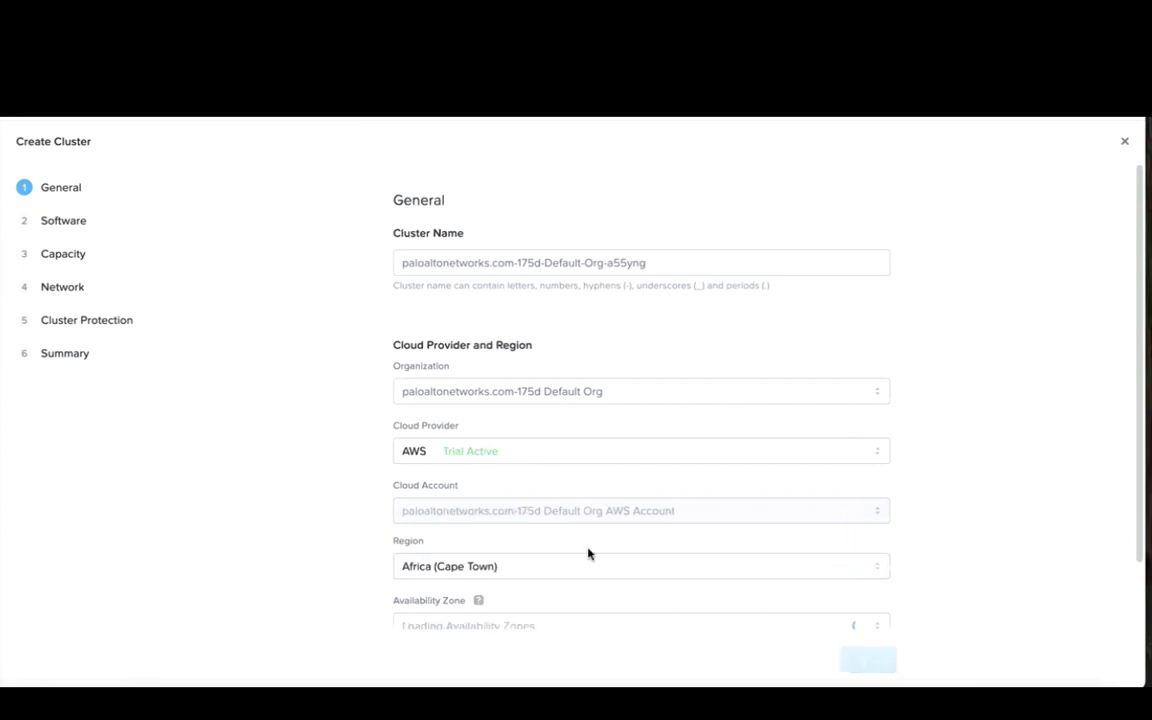
# Choose Ohio as the region, with availability zone us-east-2a.
pyautogui.click(589, 563)
pyautogui.scroll(-3, 460, 480)
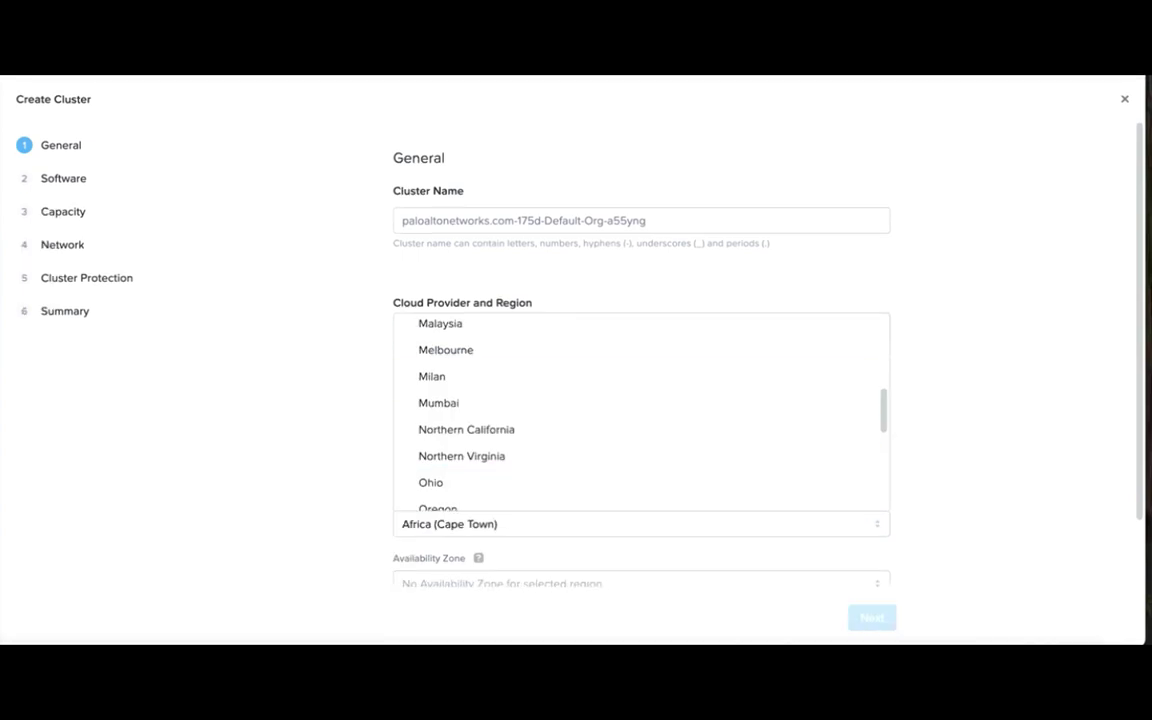
pyautogui.scroll(1, 480, 419)
pyautogui.scroll(-1, 476, 429)
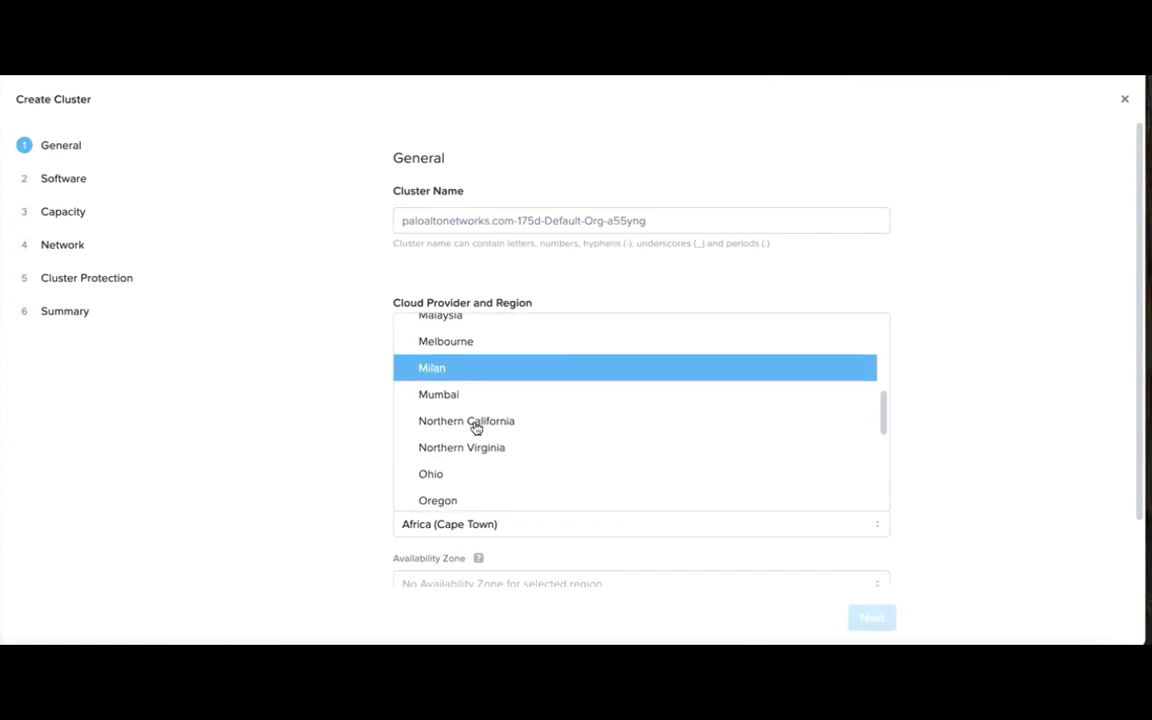
pyautogui.click(432, 478)
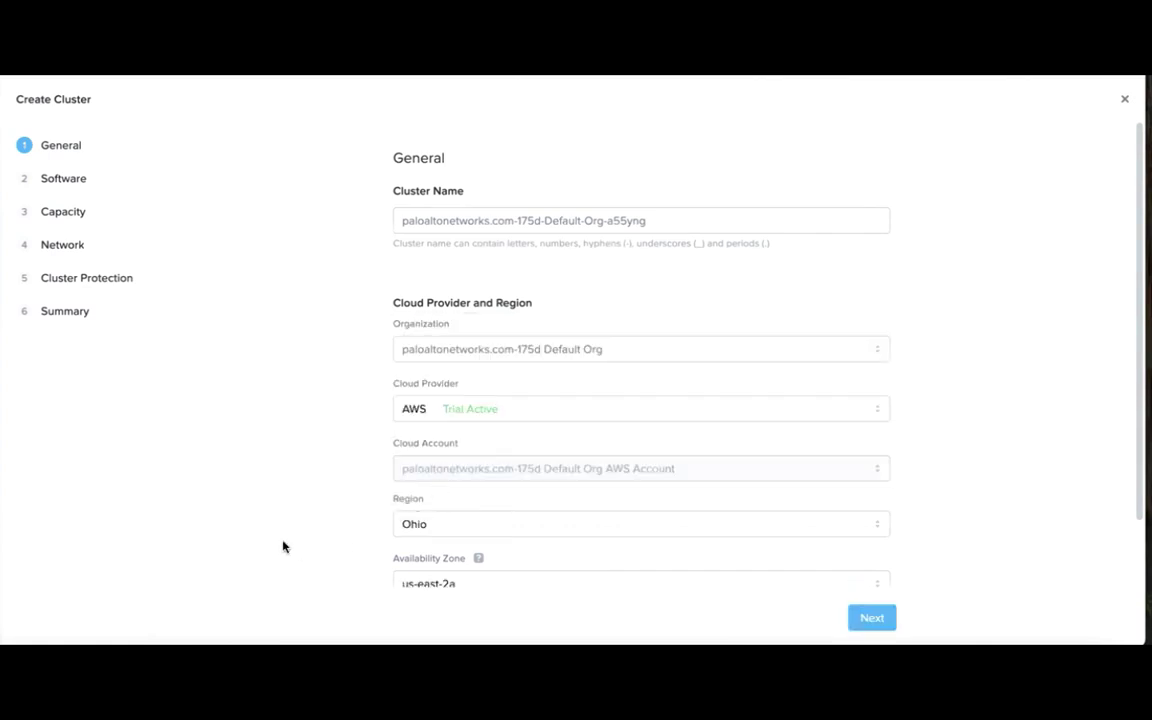
pyautogui.scroll(-1, 538, 549)
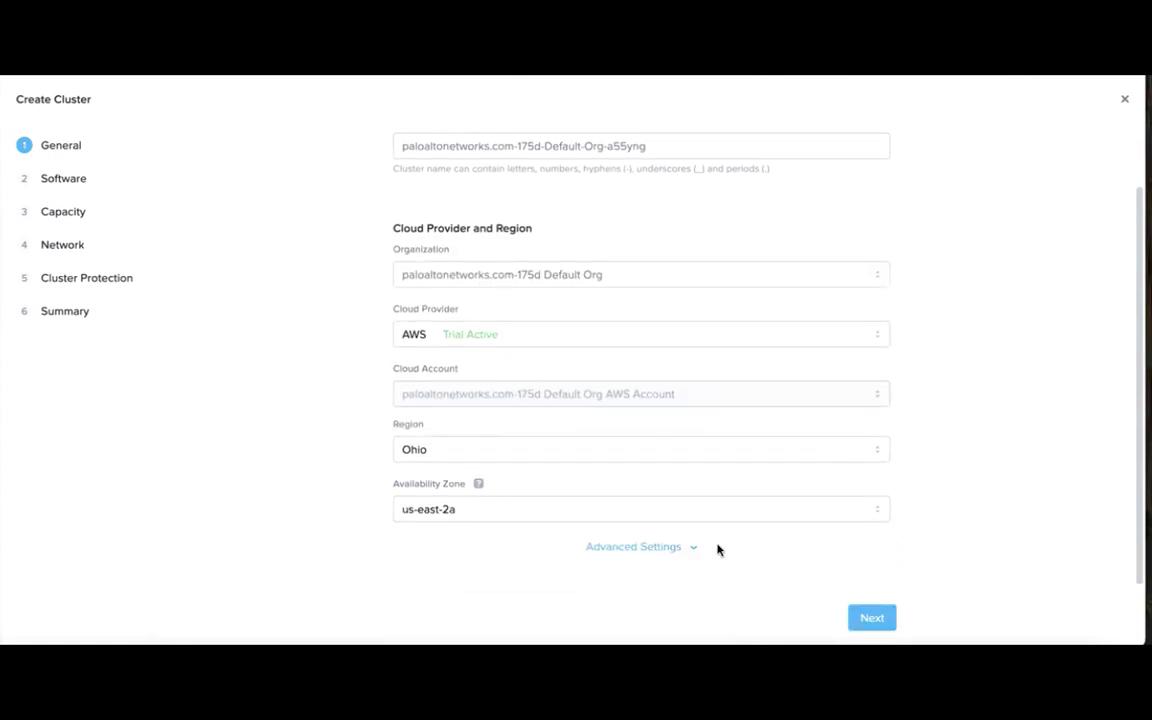
pyautogui.scroll(-2, 720, 548)
# Switch licensing to NCI and keep three z1d.metal hosts at RF 2.
pyautogui.click(869, 617)
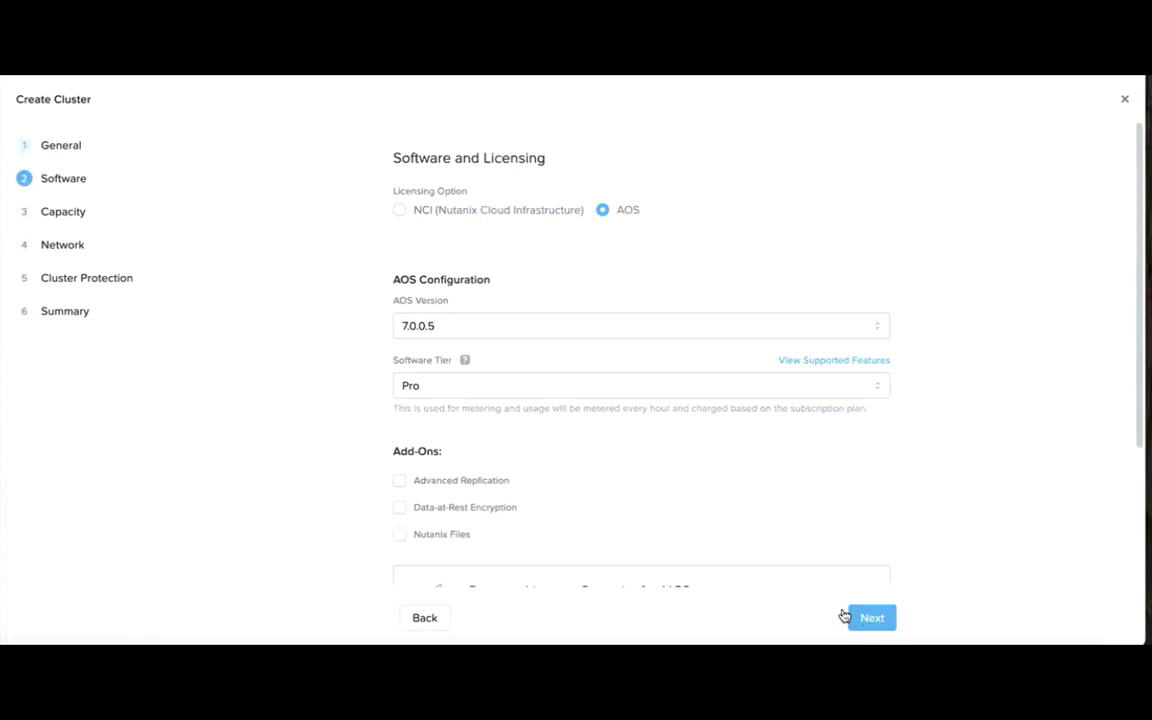
pyautogui.click(399, 211)
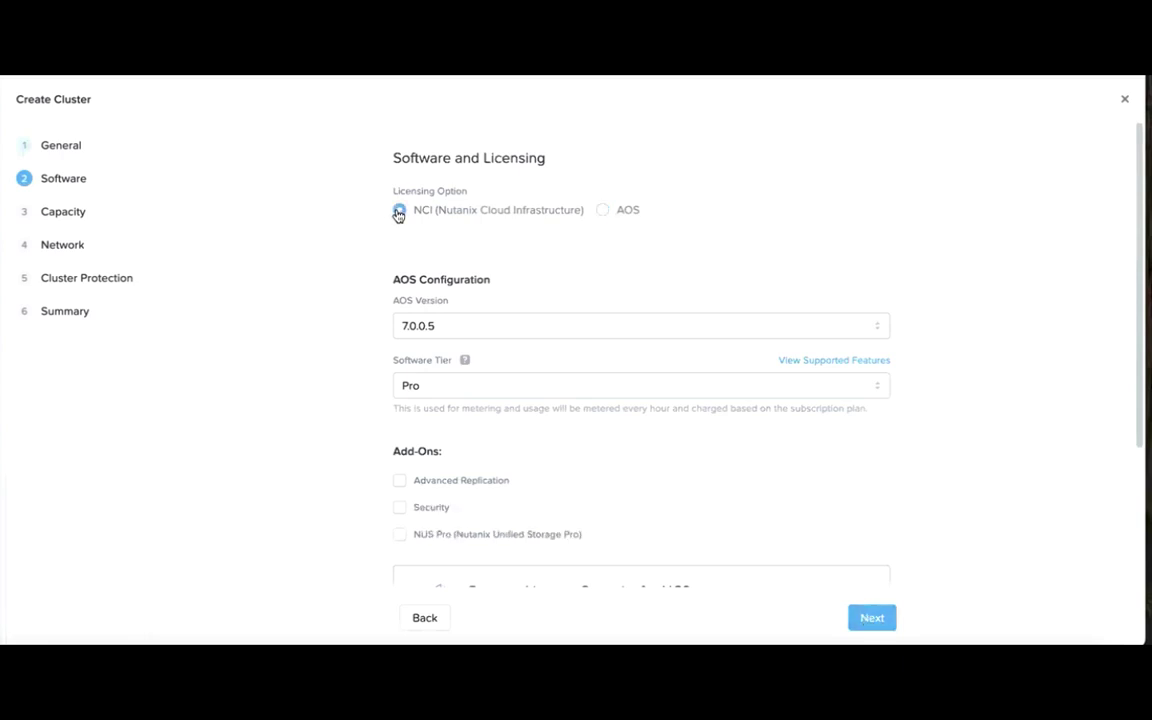
pyautogui.scroll(-2, 854, 586)
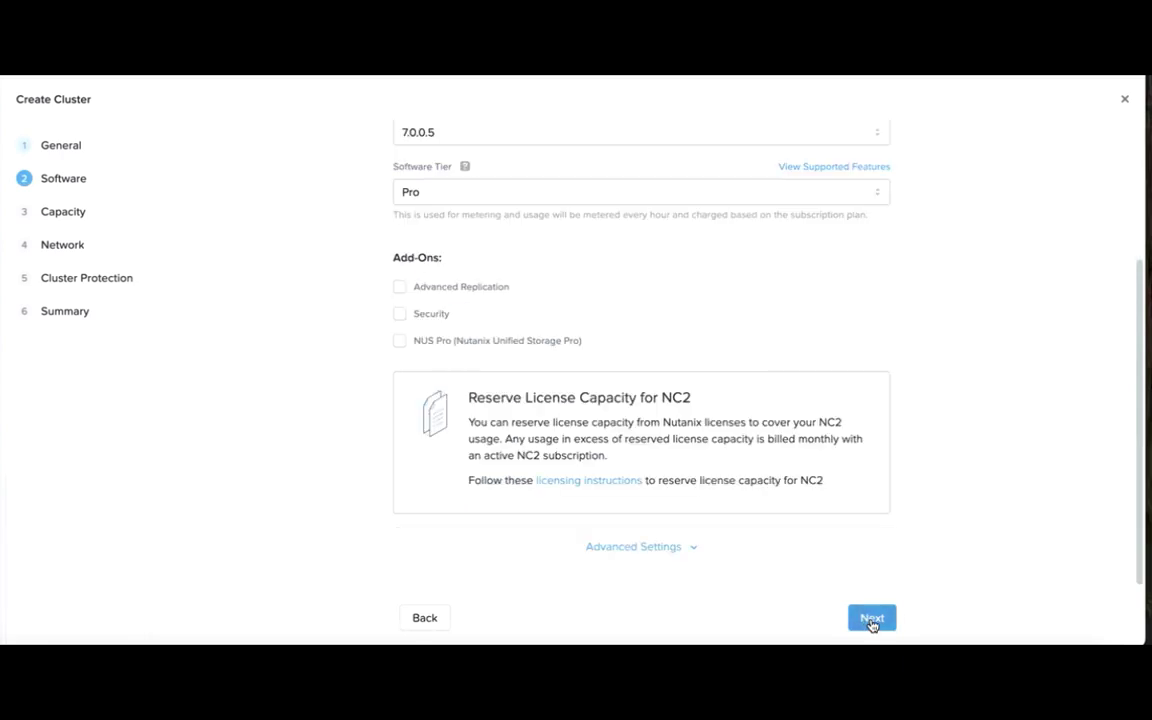
pyautogui.click(872, 618)
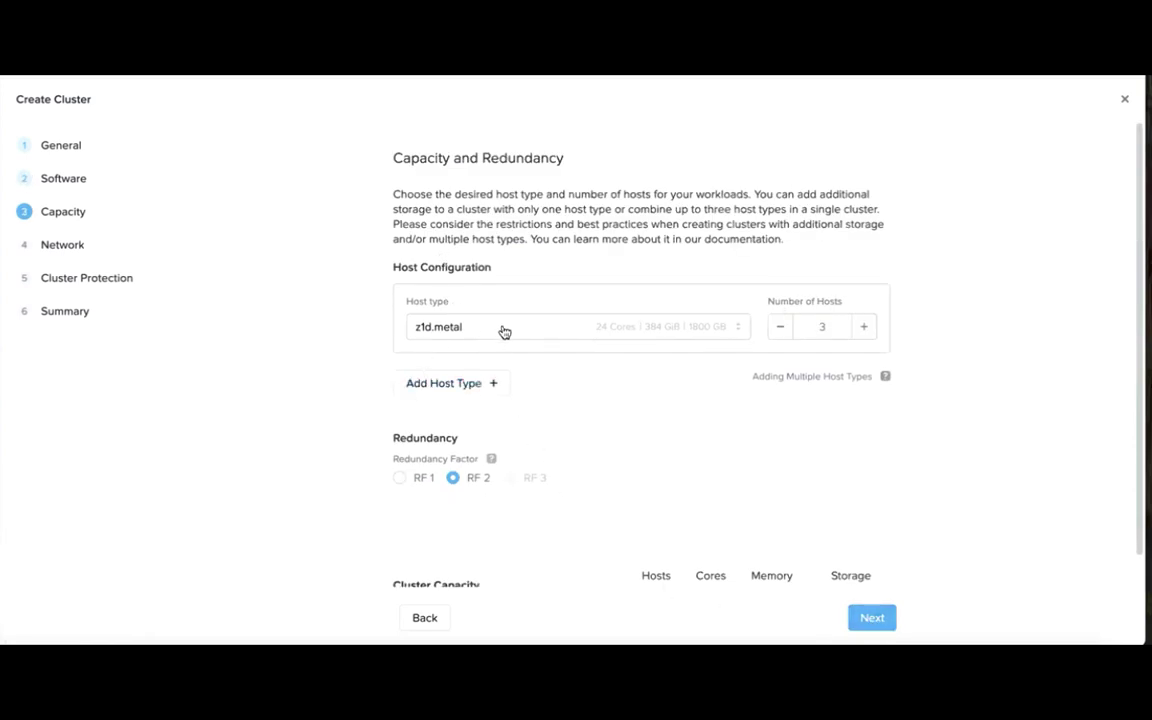
pyautogui.scroll(-1, 760, 530)
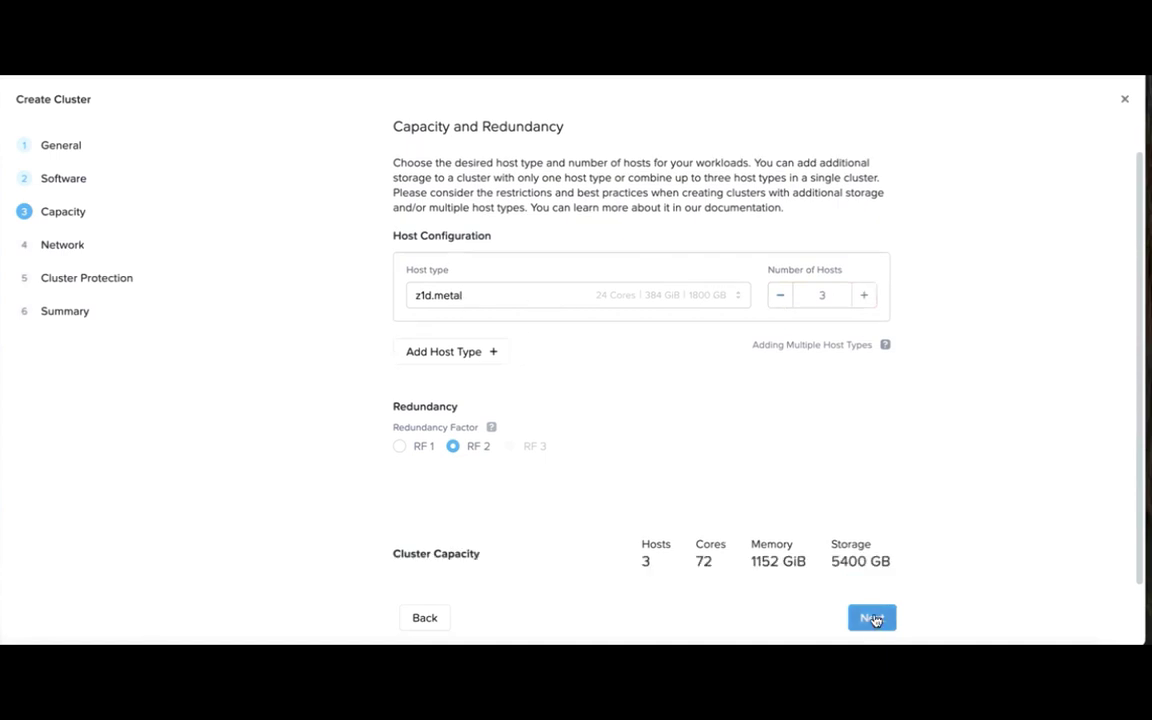
pyautogui.click(872, 618)
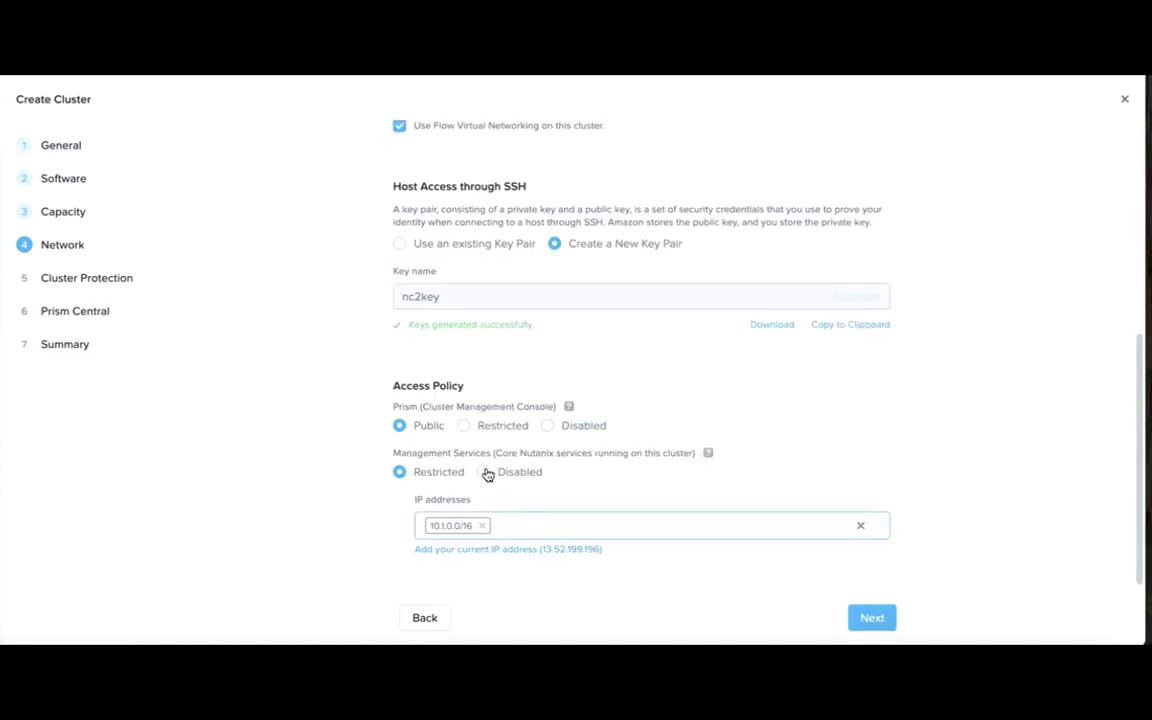
# Set Management Services access to Disabled, keeping Flow Virtual Networking and key pair nc2key.
pyautogui.click(484, 472)
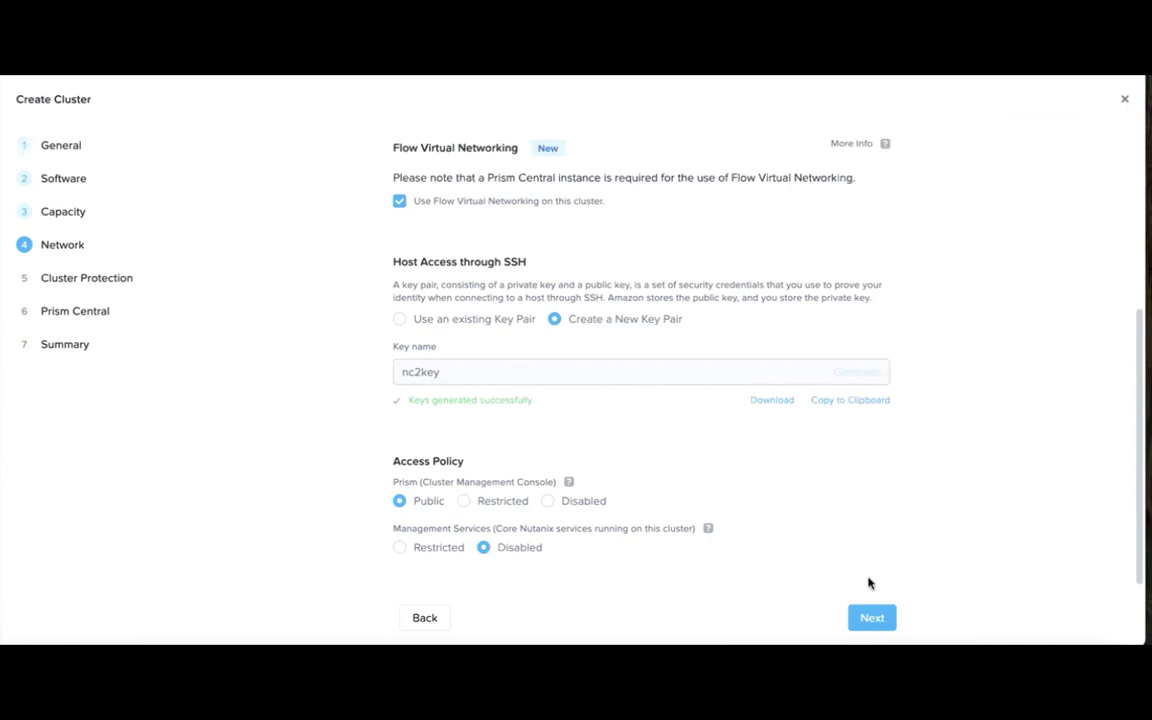
pyautogui.click(872, 617)
pyautogui.scroll(-3, 876, 620)
# Choose the Large Prism Central VM size and copy its default password.
pyautogui.click(874, 619)
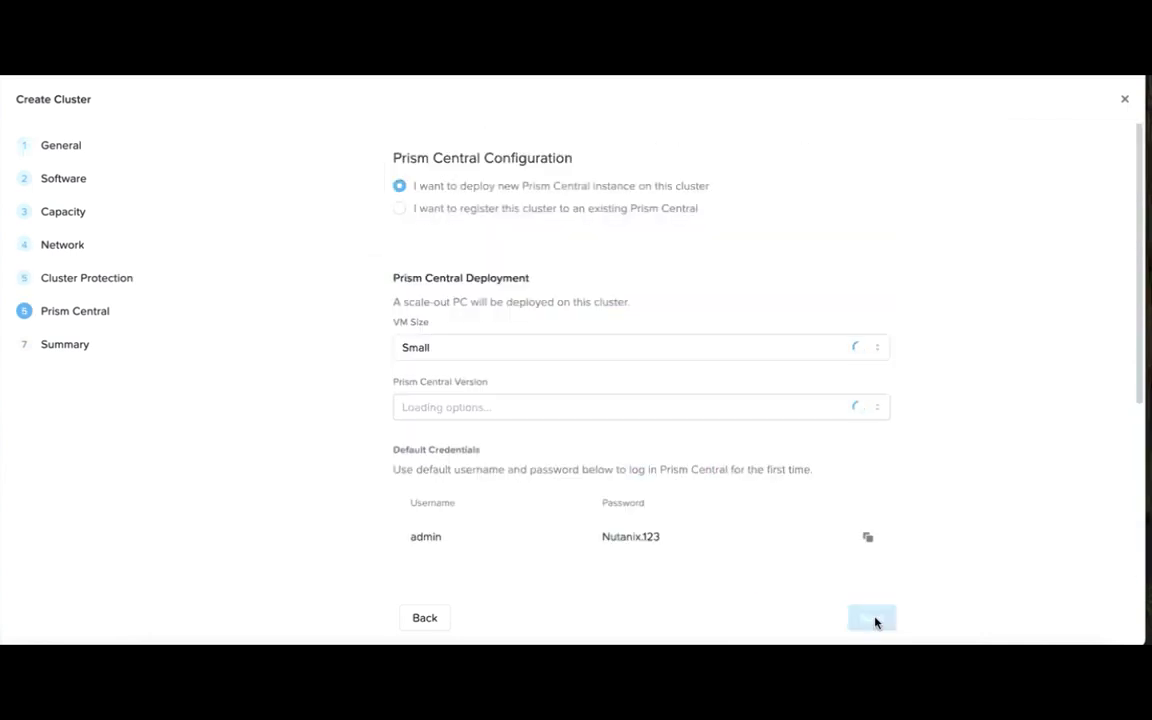
pyautogui.click(464, 350)
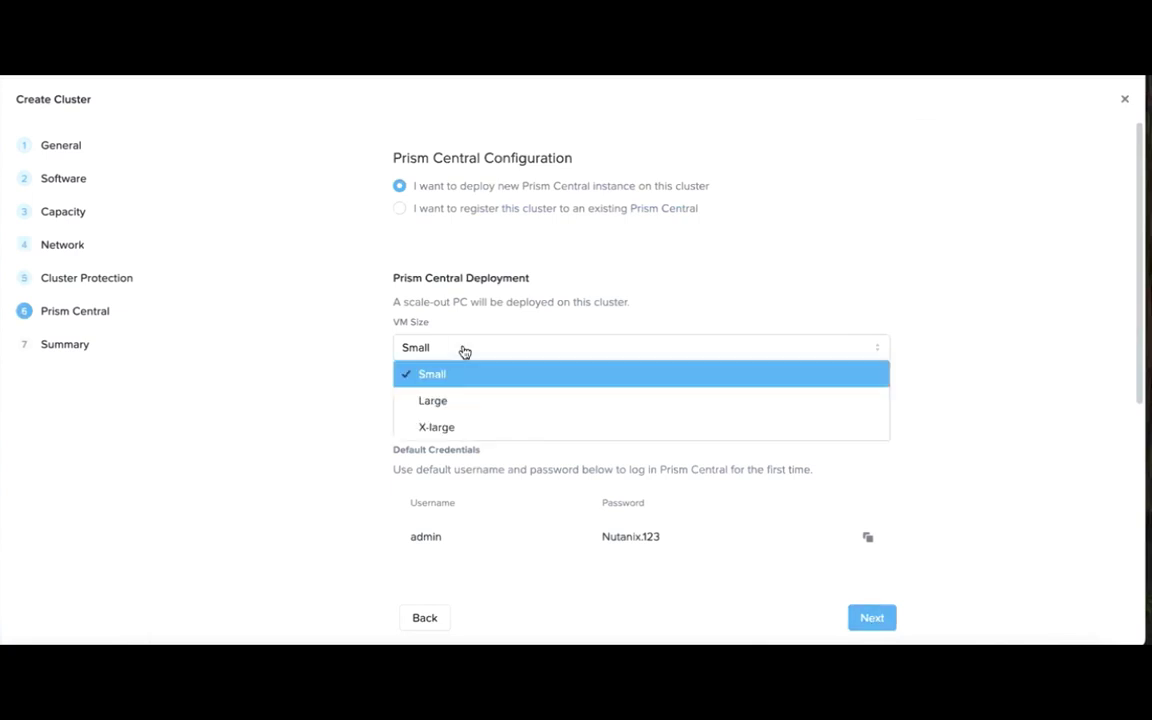
pyautogui.click(442, 401)
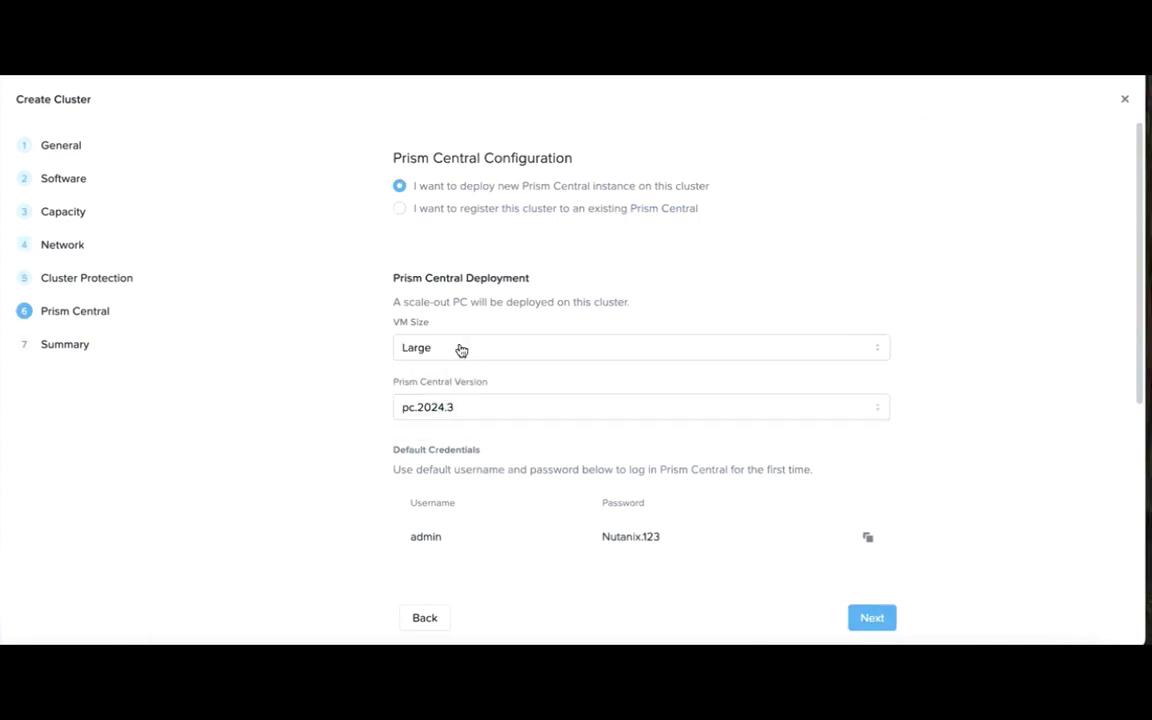
pyautogui.scroll(-3, 470, 340)
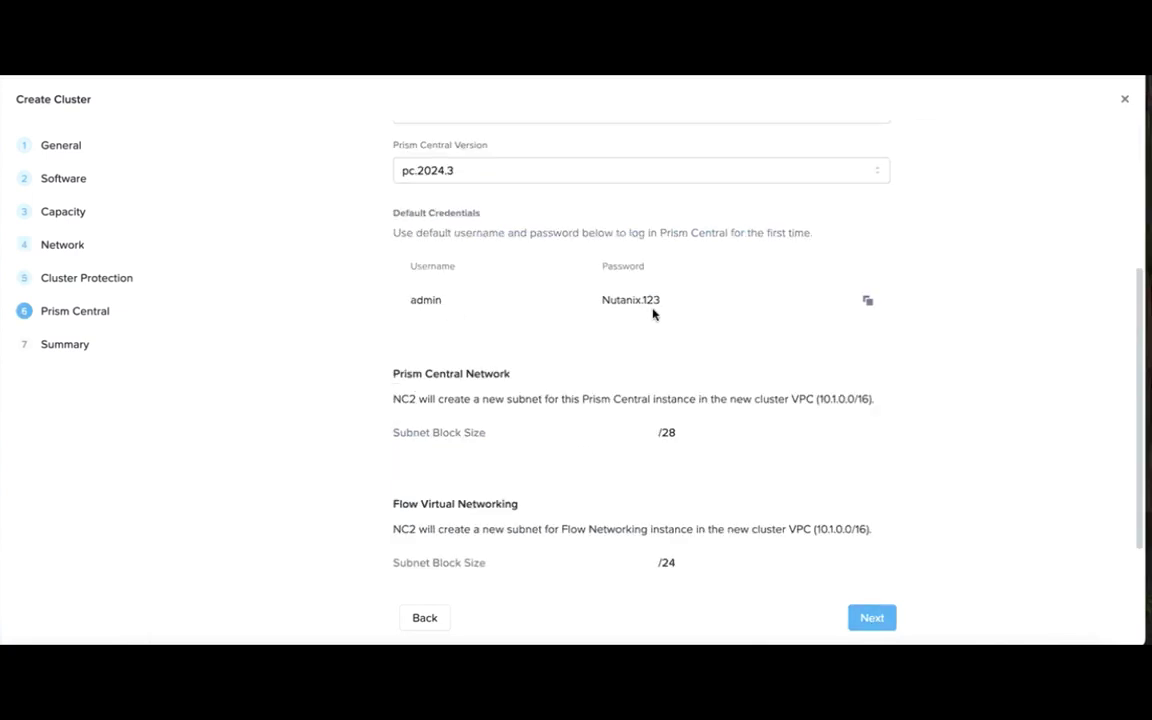
pyautogui.click(866, 300)
# Review the summary and create the cluster.
pyautogui.scroll(-2, 850, 400)
pyautogui.click(866, 620)
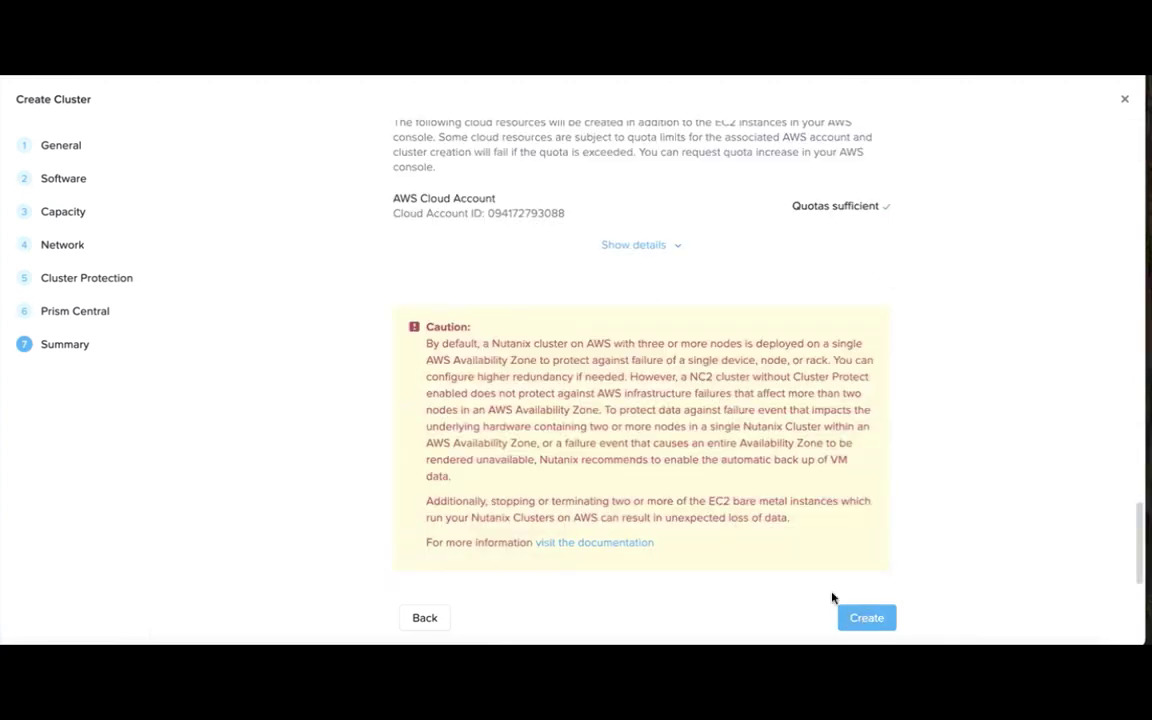
pyautogui.click(884, 620)
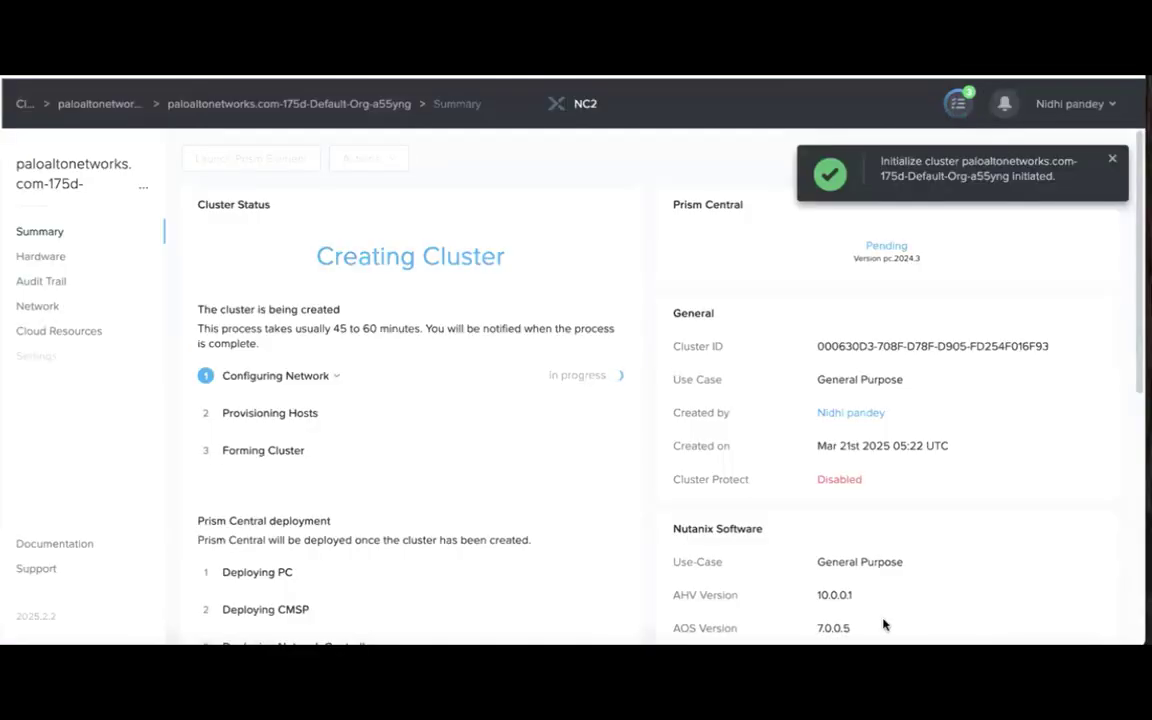
# Check the cluster is Running and bring up the Launch Prism Element link options.
pyautogui.scroll(-2, 458, 532)
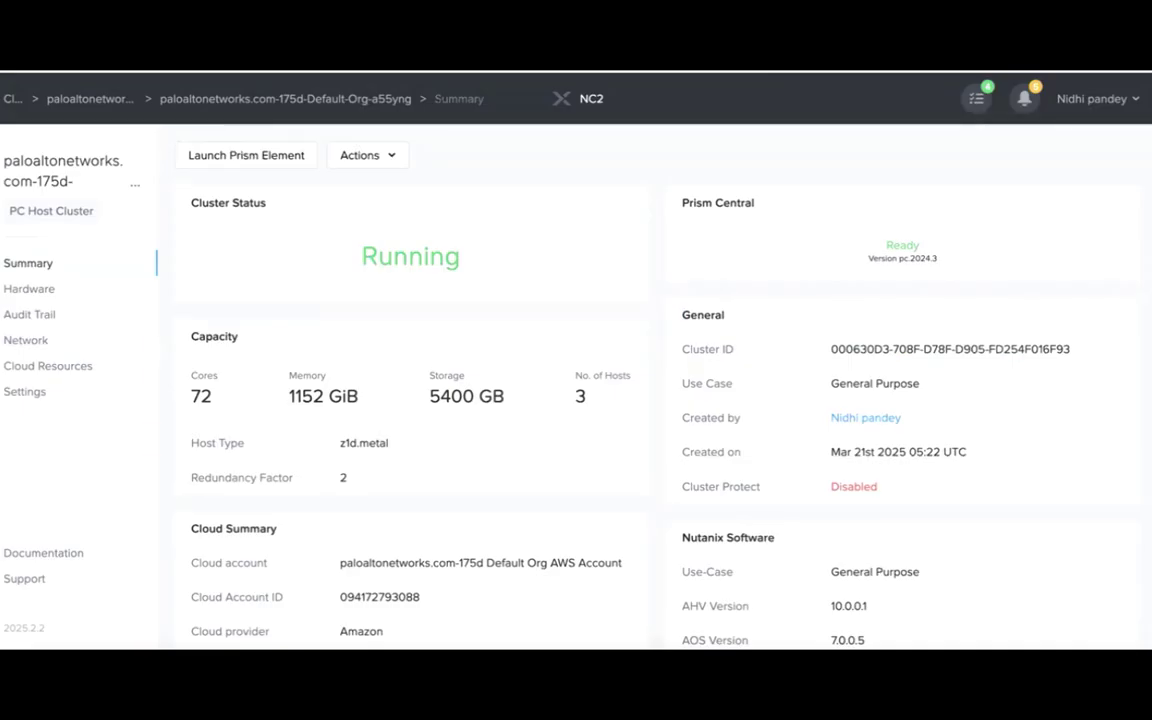
pyautogui.rightClick(238, 154)
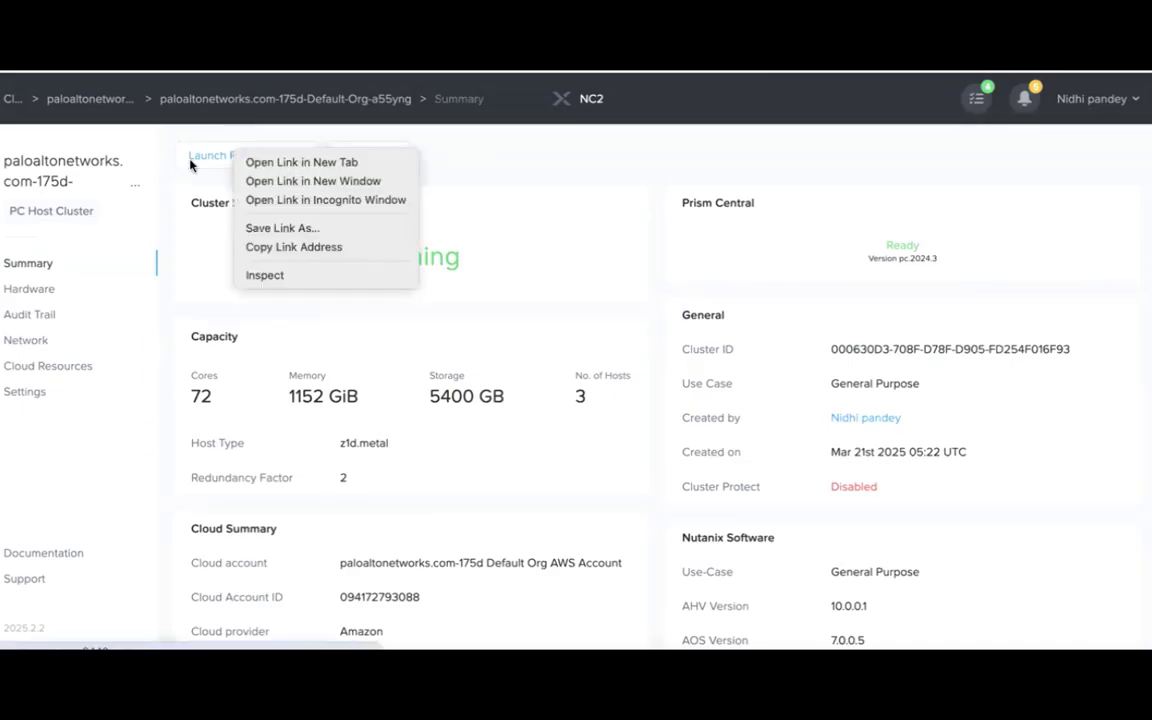
# Open Prism Element in a new tab, sign in as admin and set a new admin password.
pyautogui.click(263, 163)
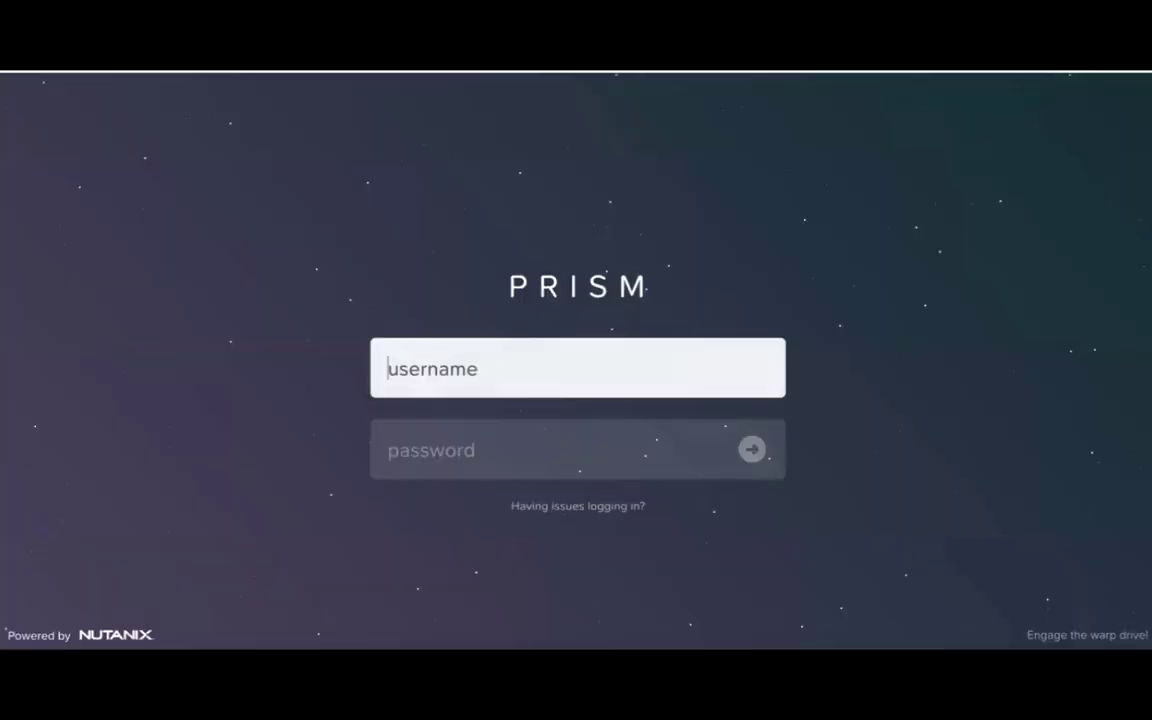
pyautogui.write('admin')
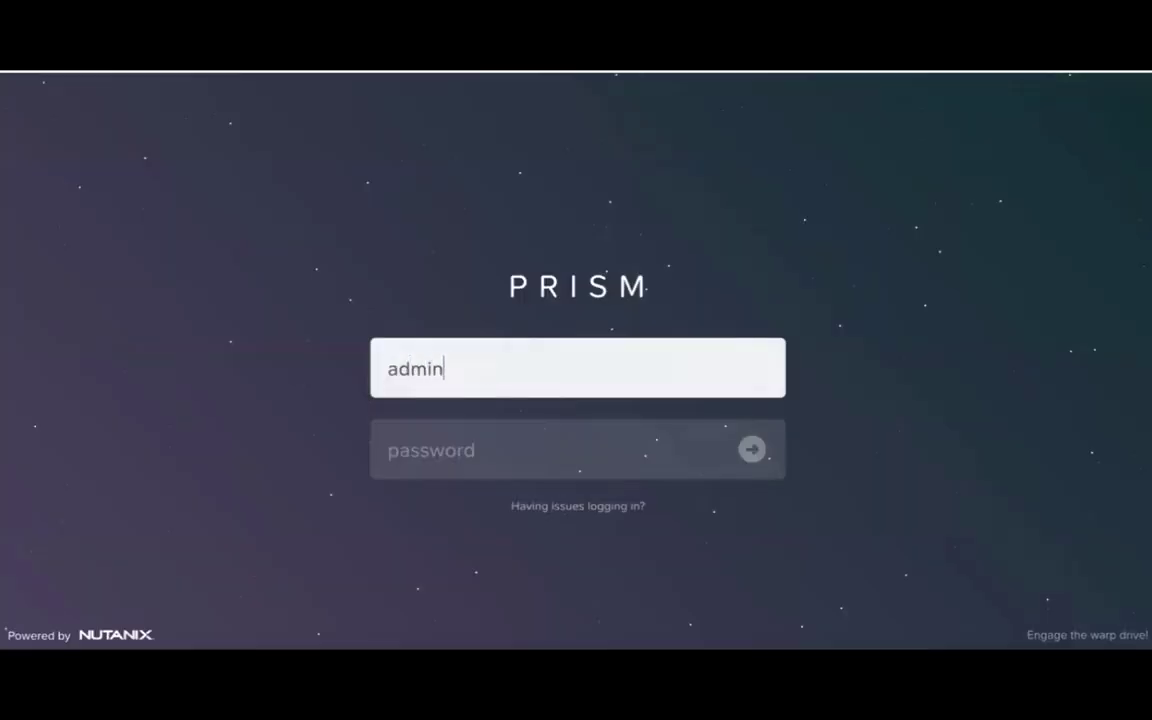
pyautogui.press('Tab')
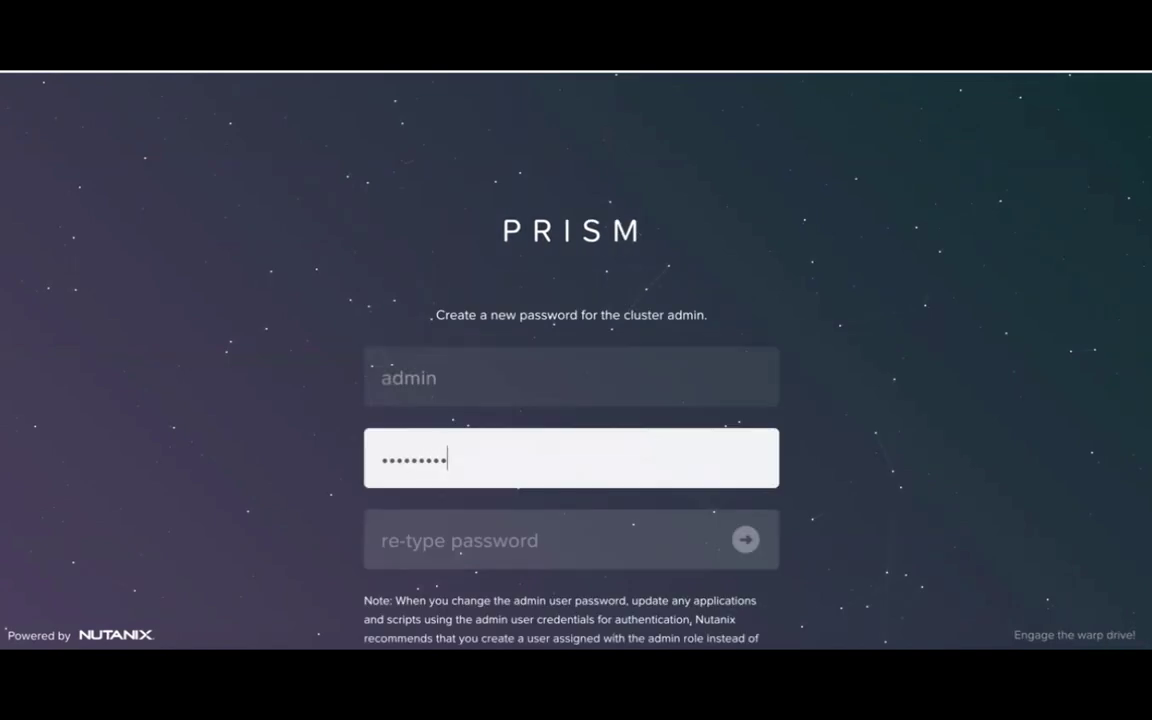
pyautogui.write('•')
pyautogui.press('Tab')
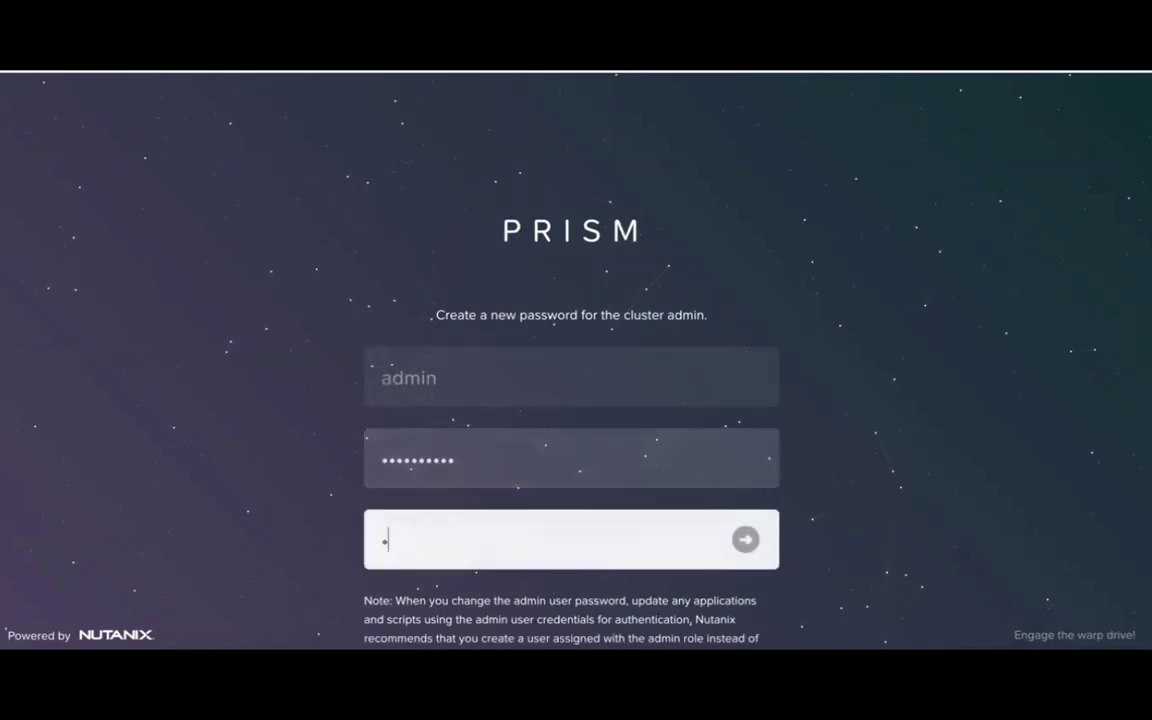
pyautogui.write('••••••••••')
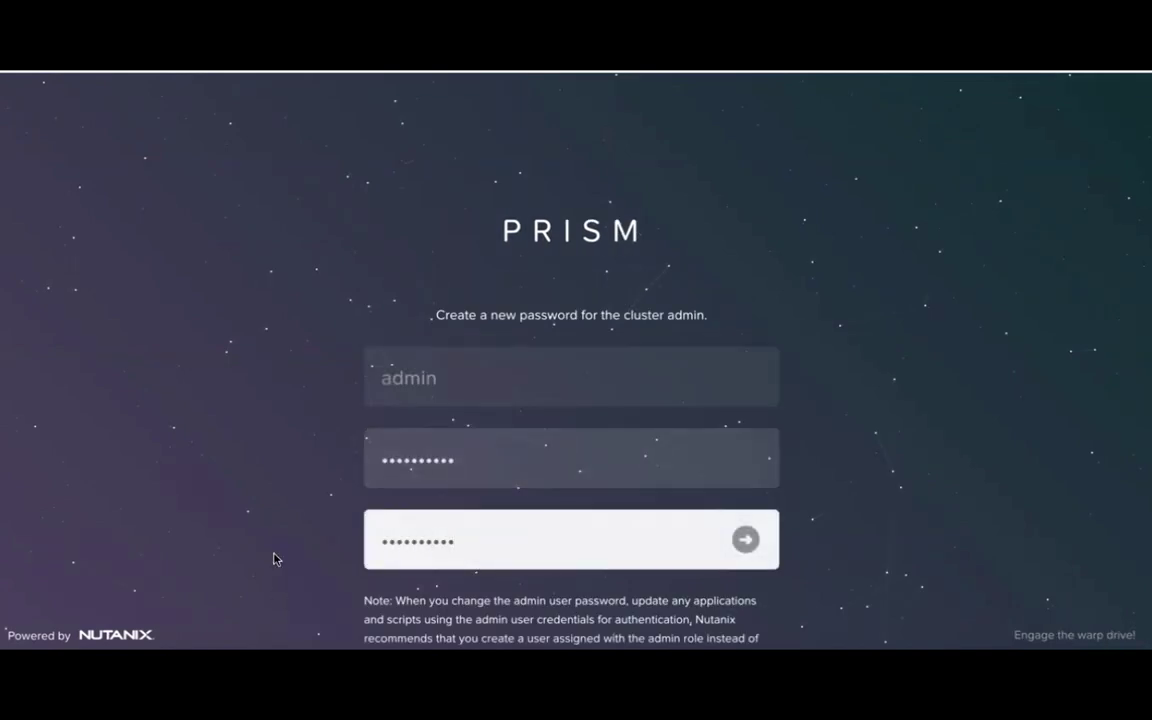
pyautogui.press('Return')
# Log back in as admin, accept the license agreement and bring up the Prism sections list.
pyautogui.write('admin')
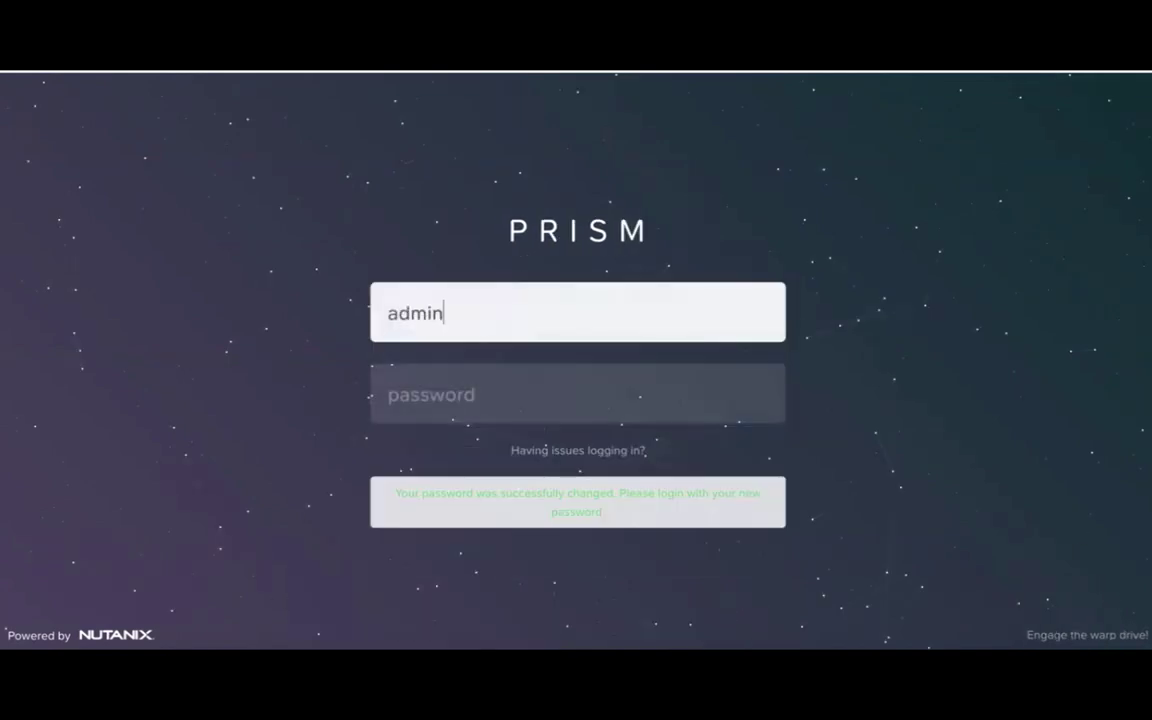
pyautogui.press('Tab')
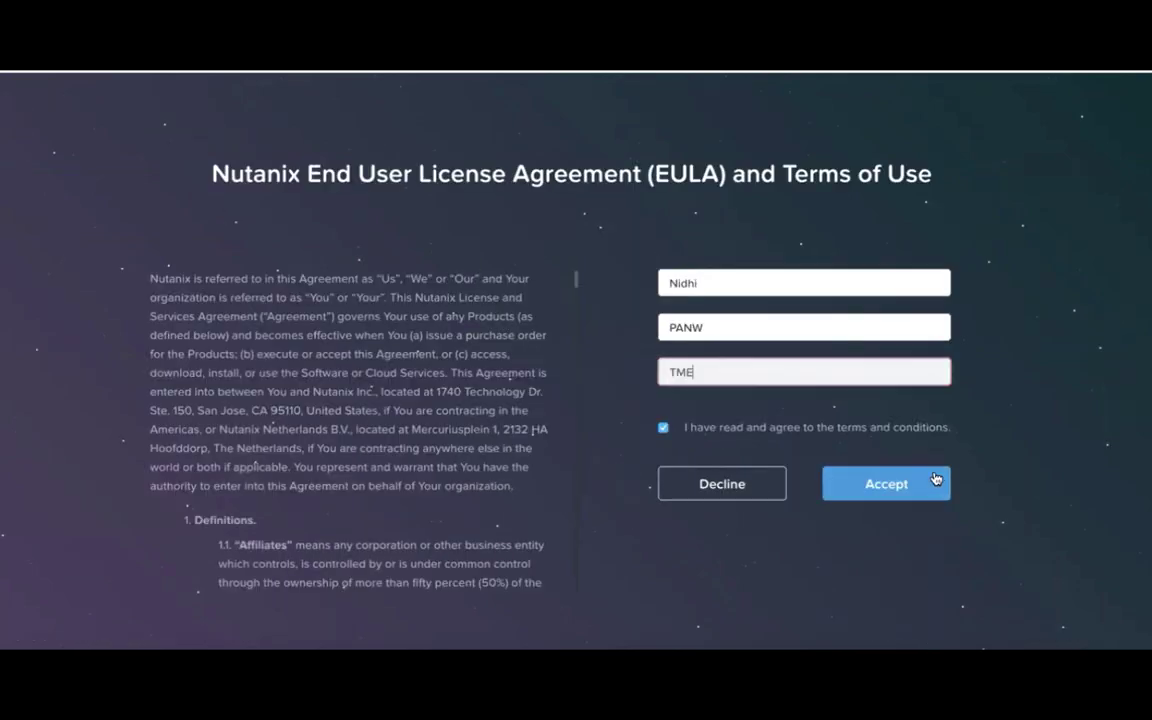
pyautogui.click(884, 485)
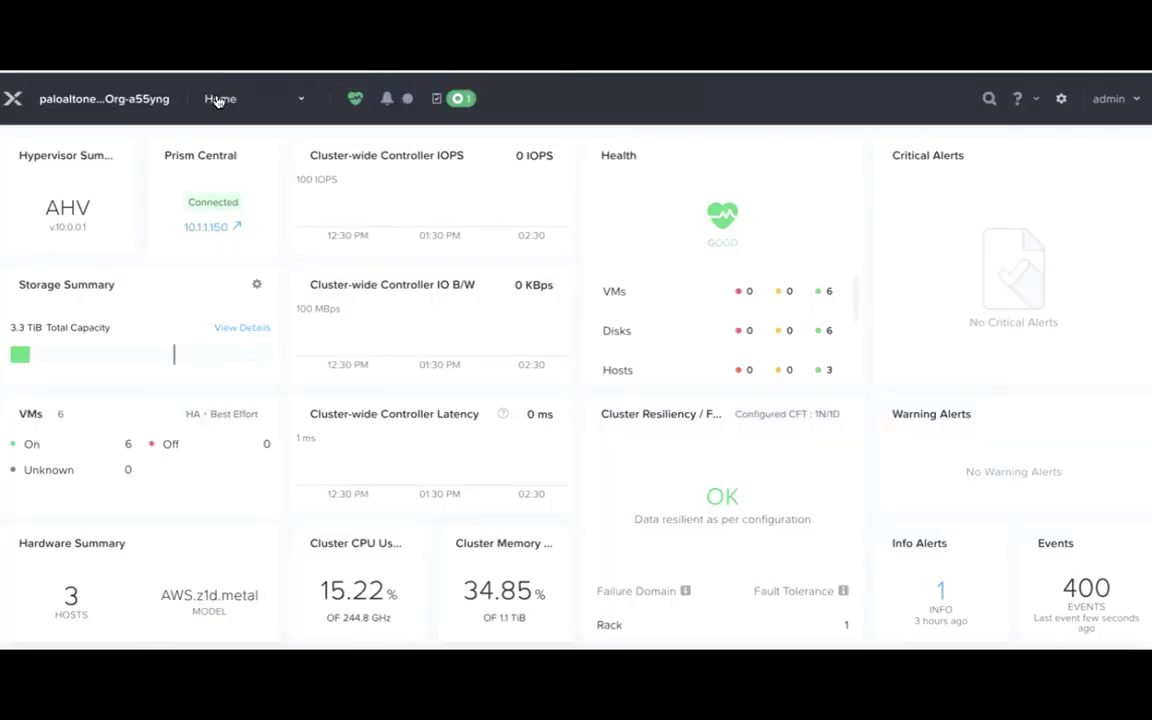
pyautogui.click(218, 101)
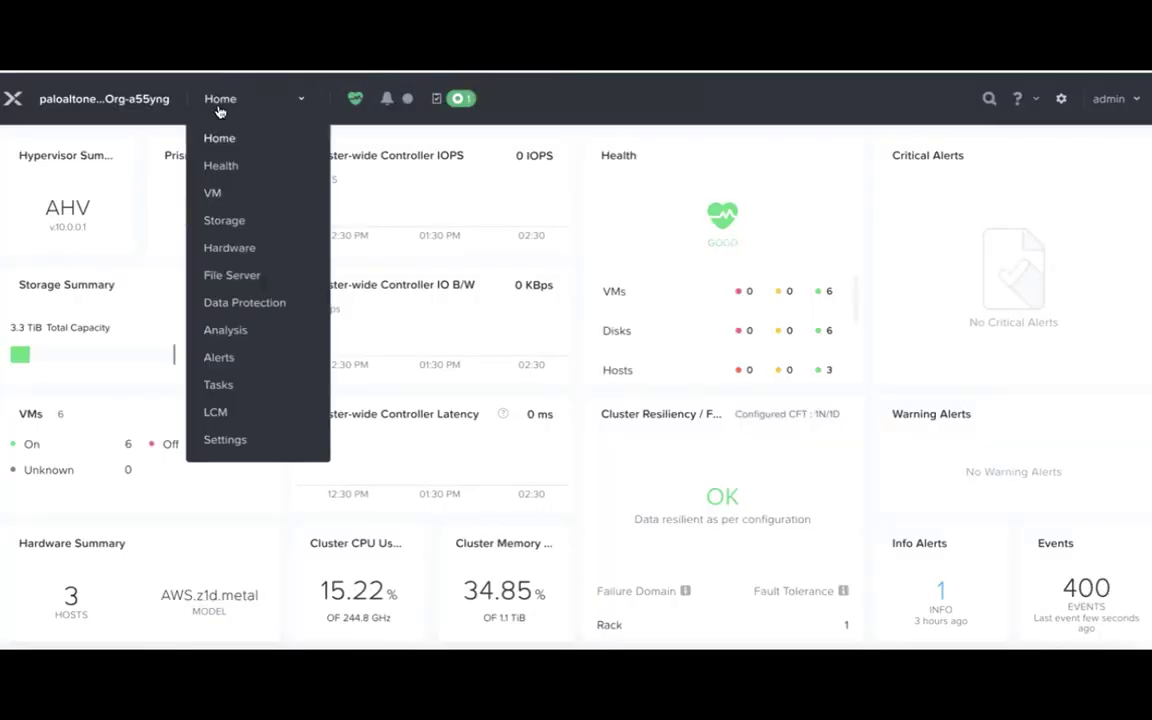
# Show the VM section as a table and open its Network Config window.
pyautogui.click(216, 194)
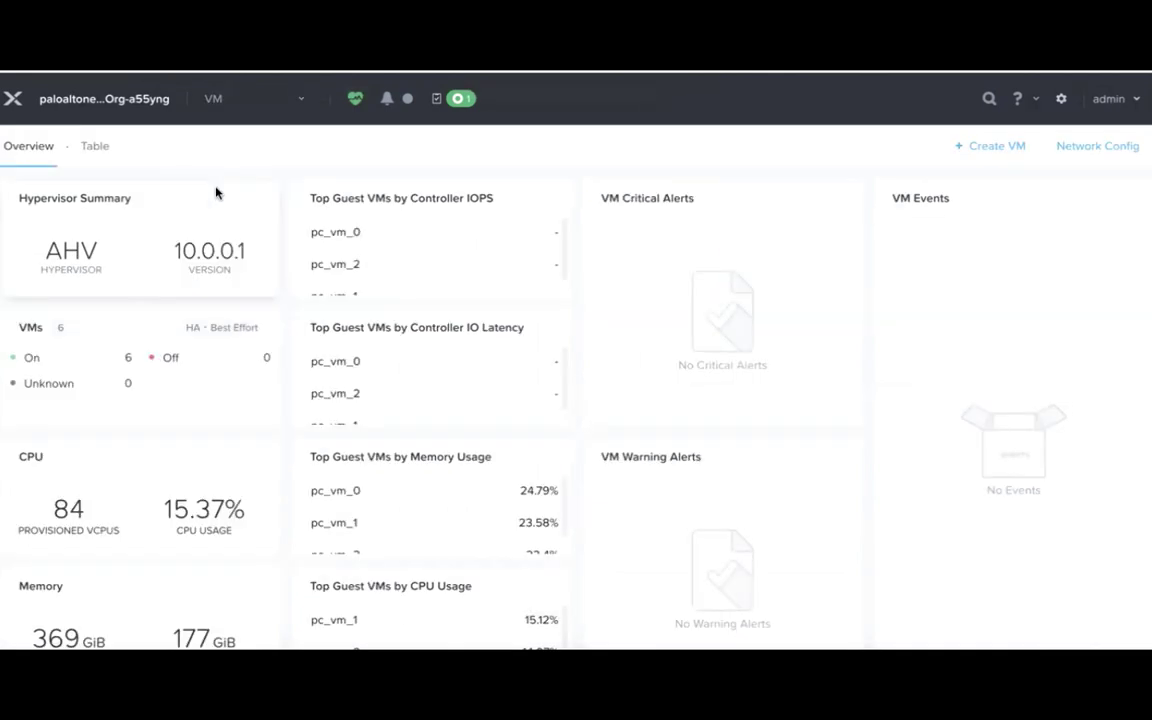
pyautogui.click(89, 146)
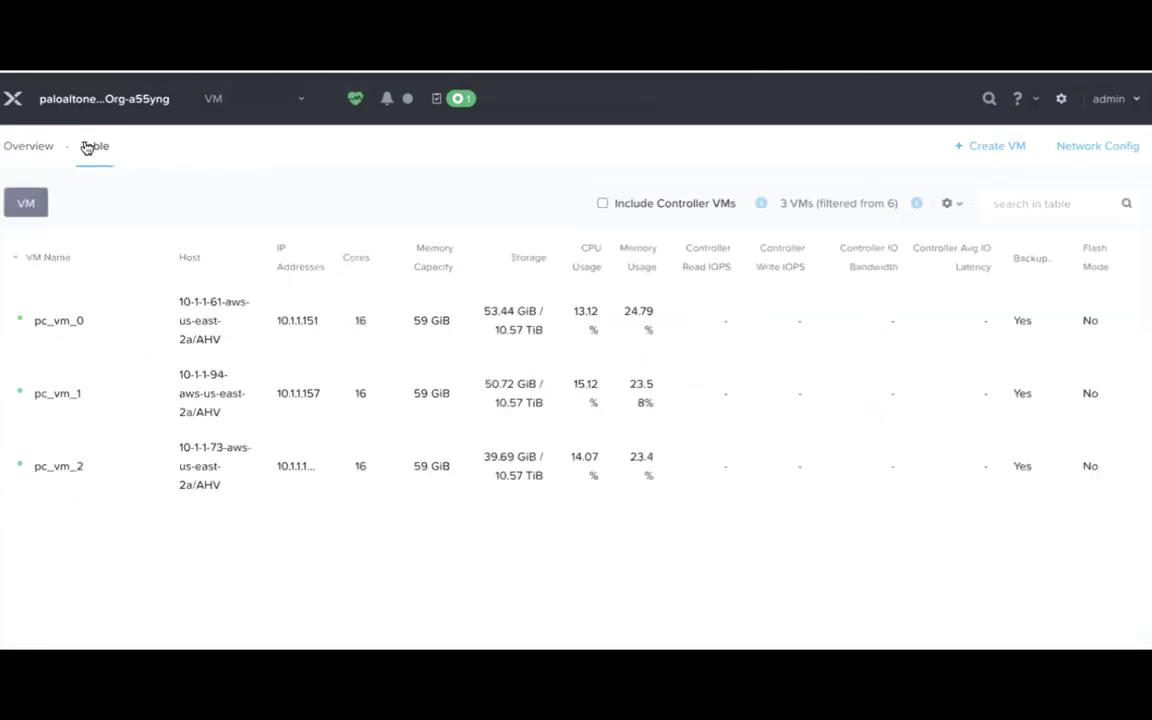
pyautogui.click(1117, 148)
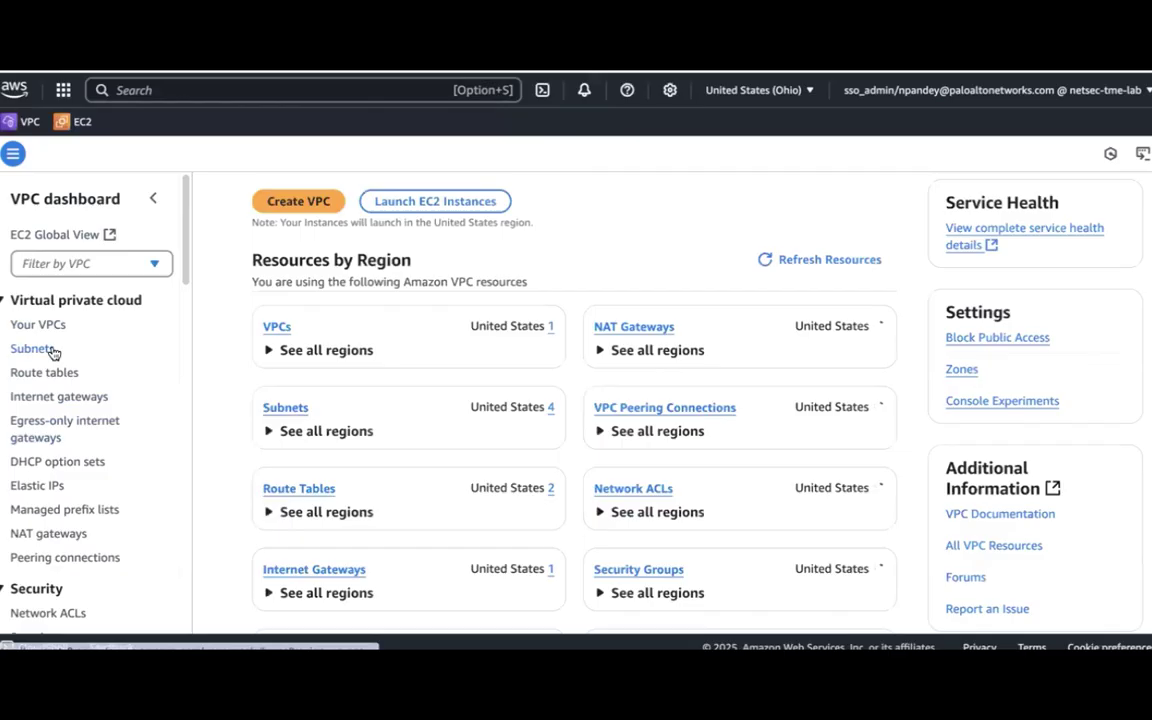
# Create subnets PA-mgmt (10.1.2.0/24, us-east-2a), PA-trust and PA-untrust in the Nutanix Cluster VPC.
pyautogui.click(45, 350)
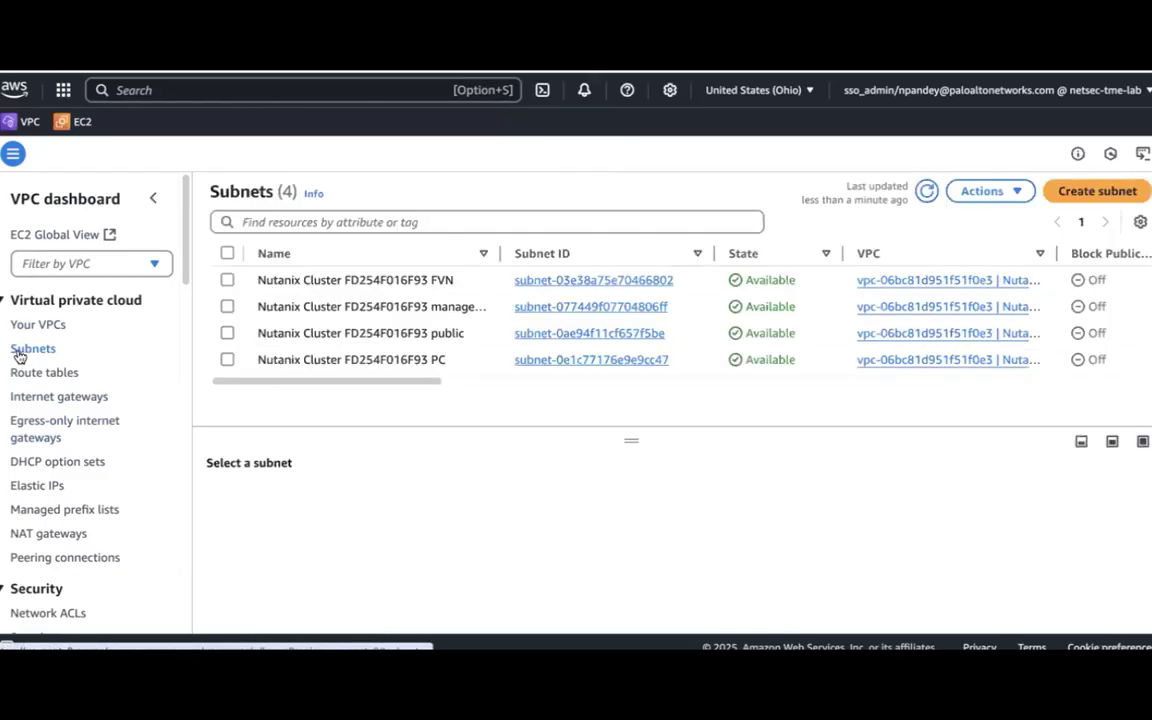
pyautogui.click(1110, 197)
pyautogui.click(414, 300)
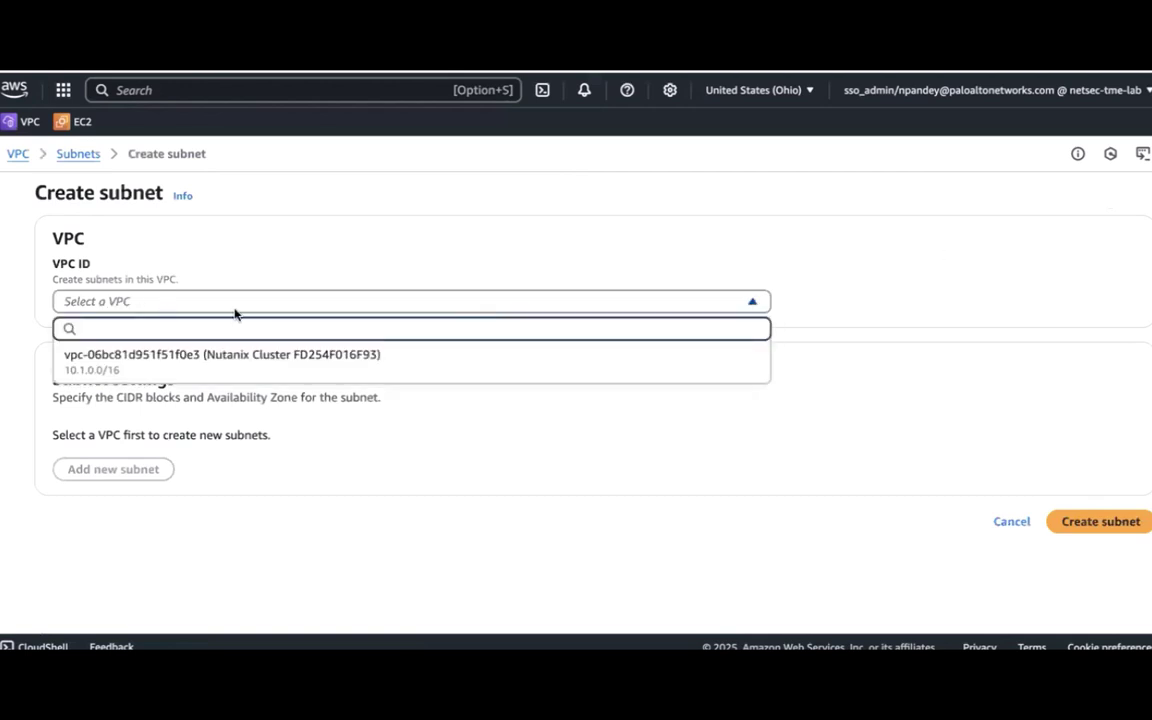
pyautogui.click(254, 360)
pyautogui.scroll(-1, 293, 488)
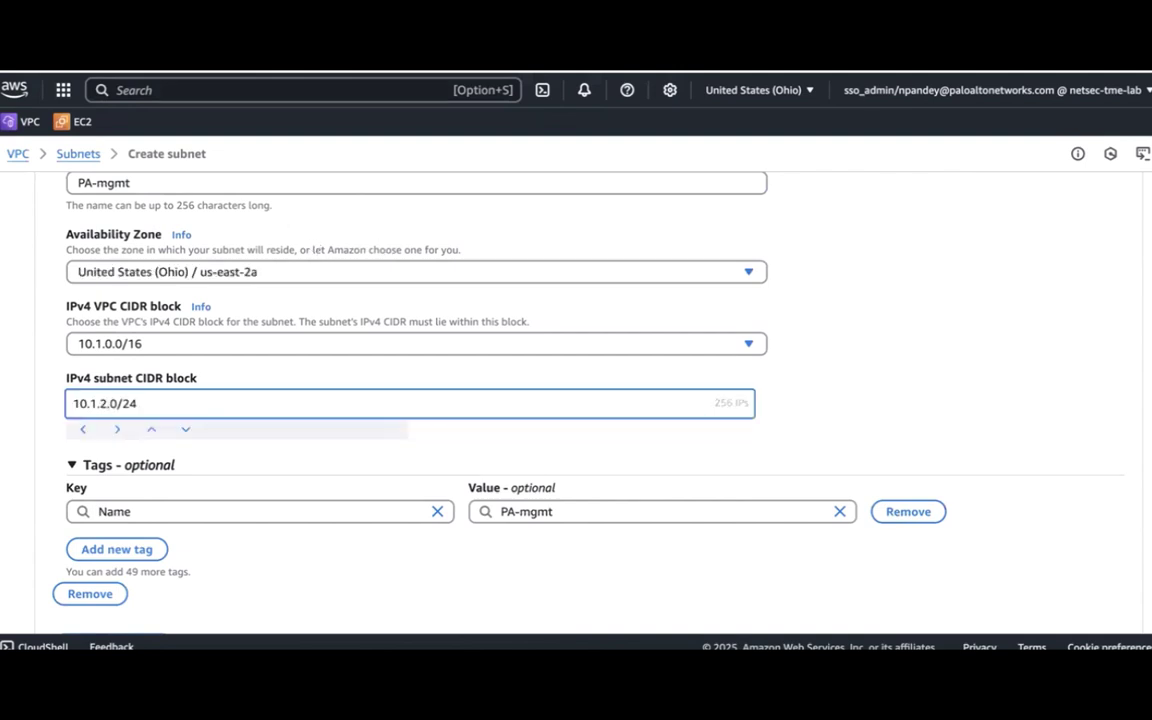
pyautogui.scroll(-2, 1098, 614)
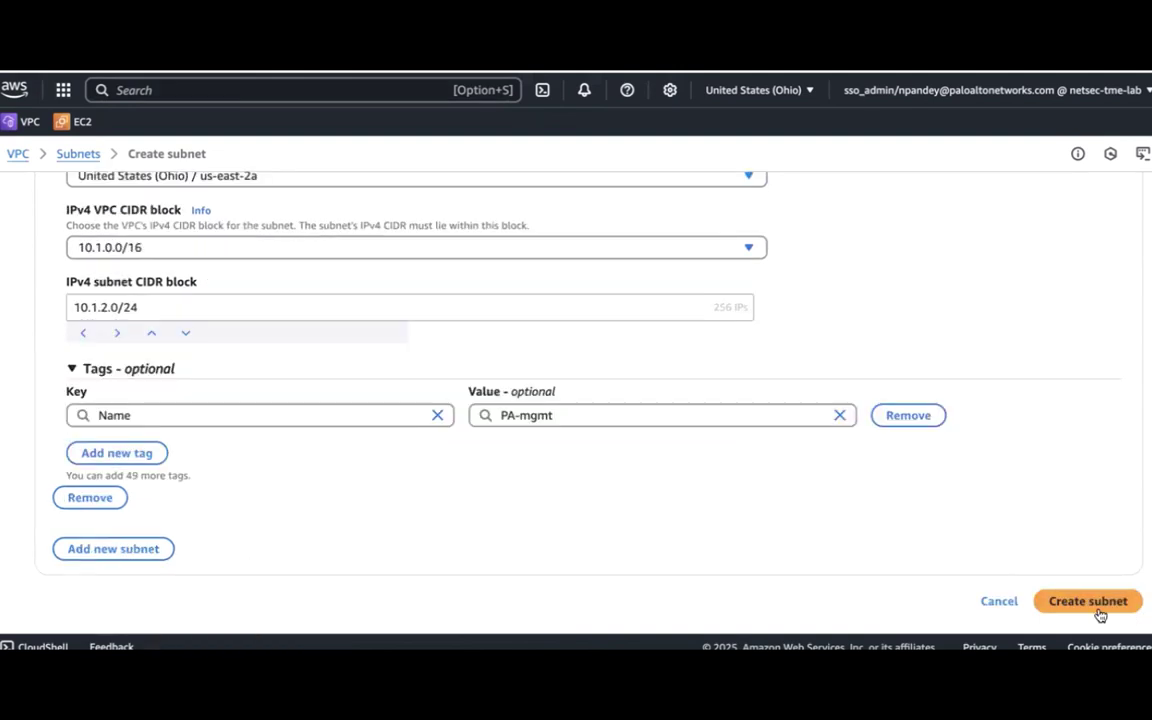
pyautogui.click(1096, 610)
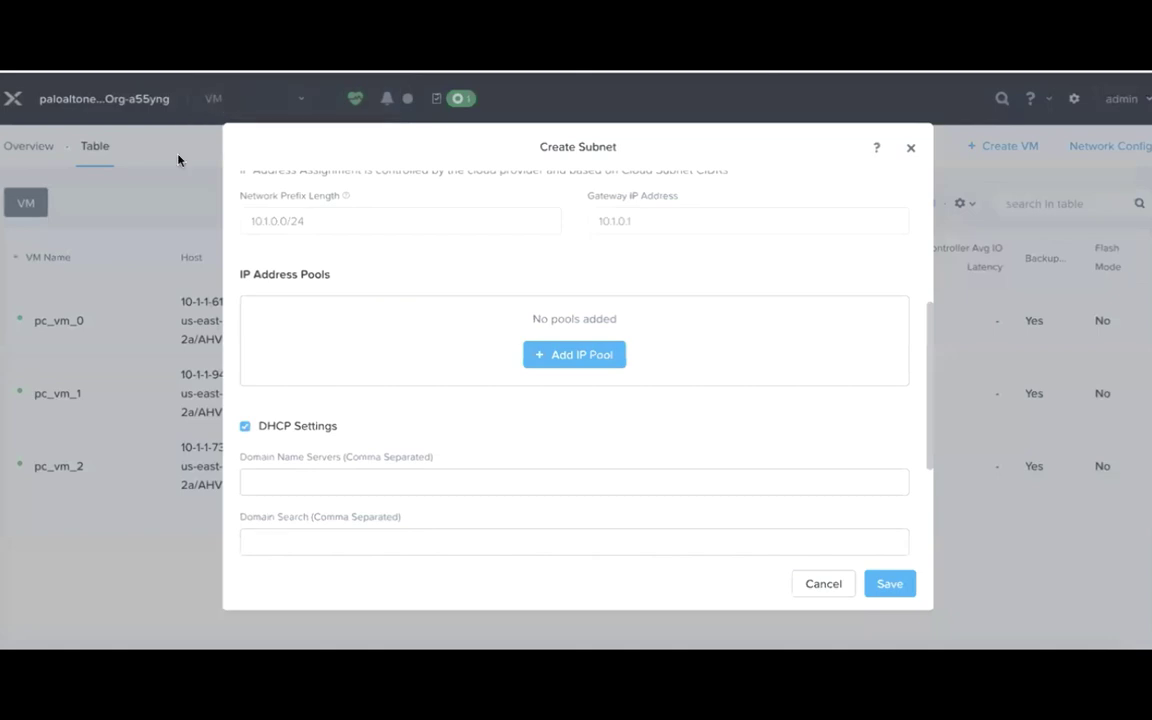
# Create the PA-mgmt subnet mapped to the 10.1.2.0/24 cloud subnet and add an IP pool.
pyautogui.scroll(5, 887, 362)
pyautogui.click(889, 362)
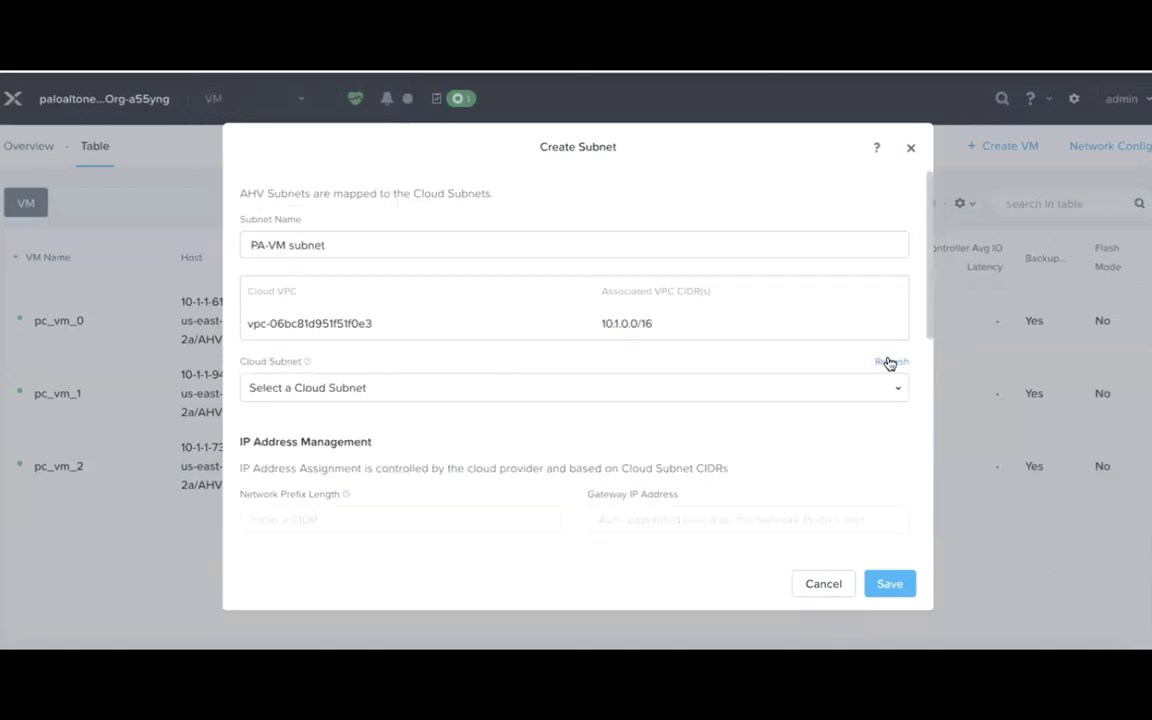
pyautogui.click(897, 391)
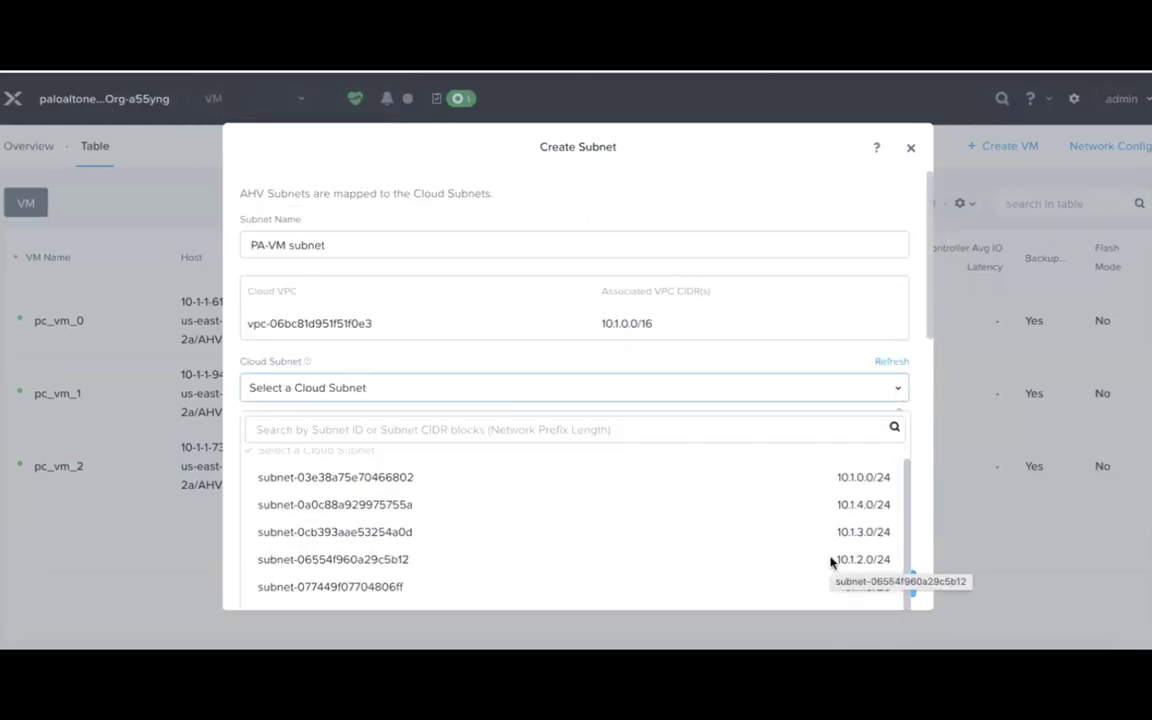
pyautogui.click(829, 560)
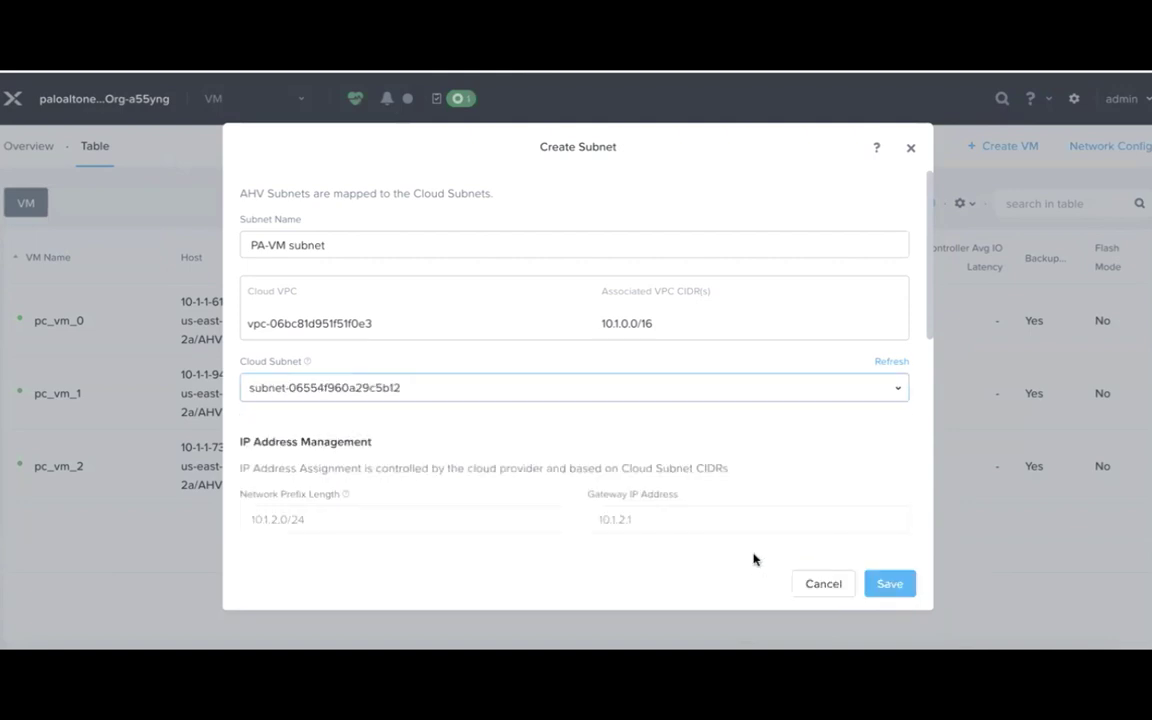
pyautogui.doubleClick(273, 245)
pyautogui.press('BackSpace')
pyautogui.write('mgmt-')
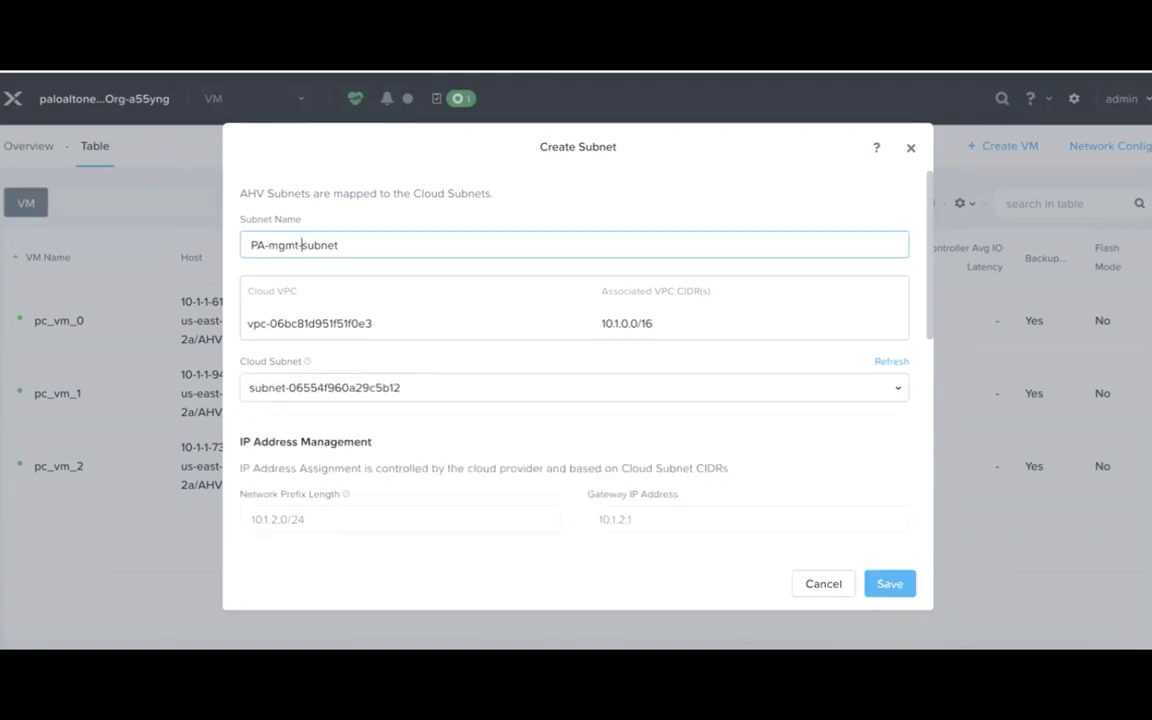
pyautogui.scroll(-3, 442, 355)
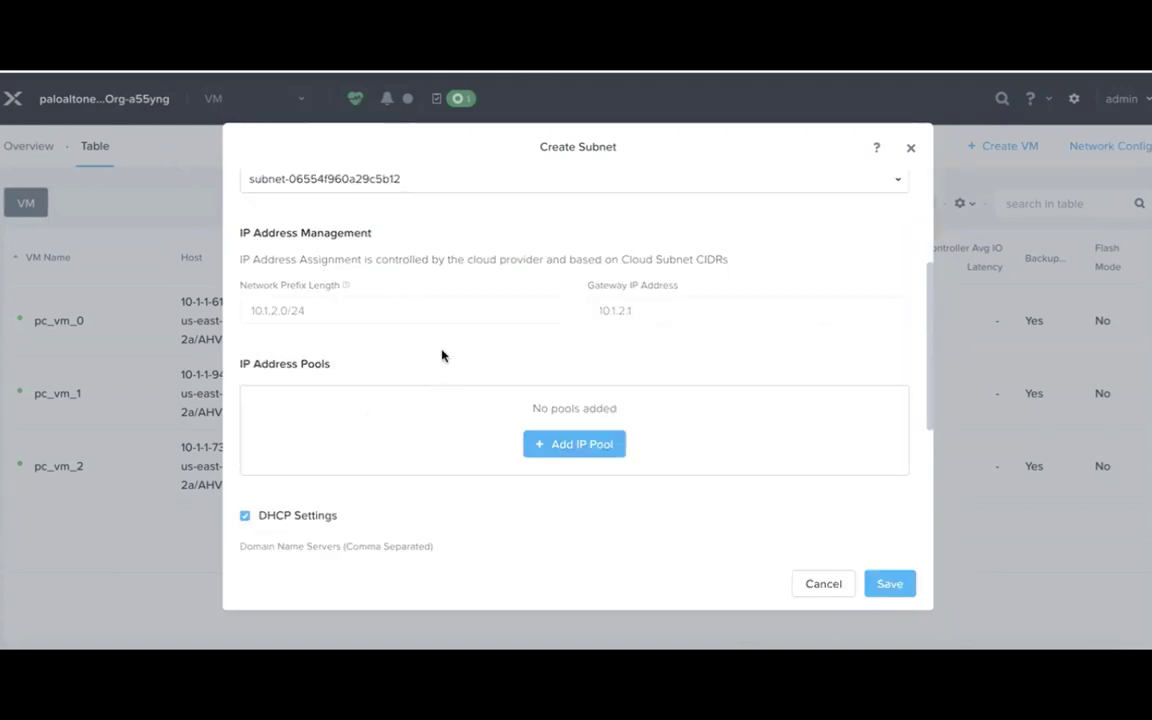
pyautogui.click(577, 447)
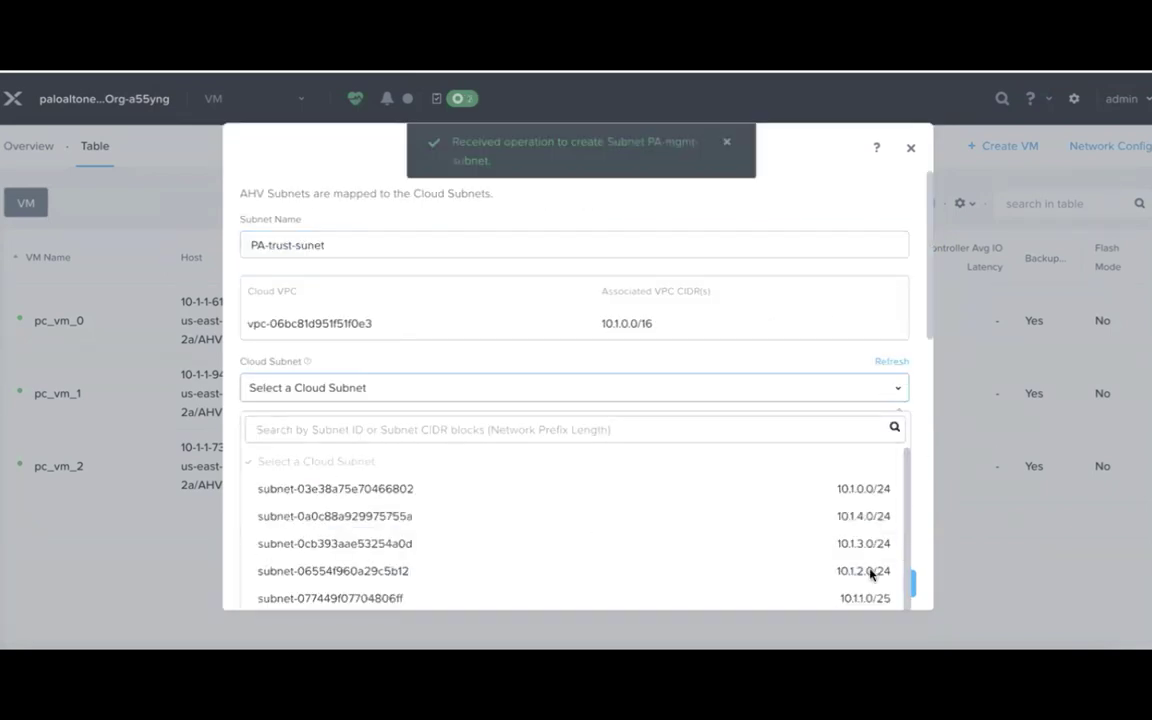
# Create the PA-trust subnet on the 10.1.3.0/24 cloud subnet and save it.
pyautogui.click(864, 545)
pyautogui.scroll(-5, 840, 560)
pyautogui.click(889, 586)
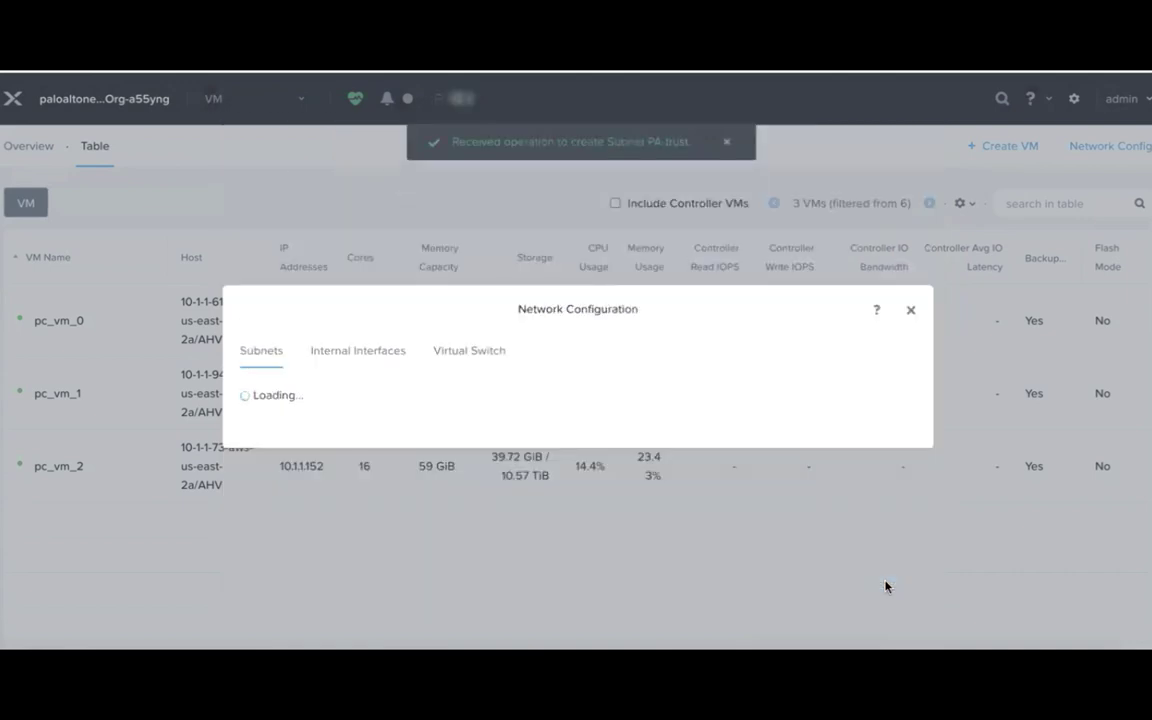
# Close Network Configuration and start a VM named PA-VM with 4 vCPUs and 10 GiB memory.
pyautogui.click(912, 181)
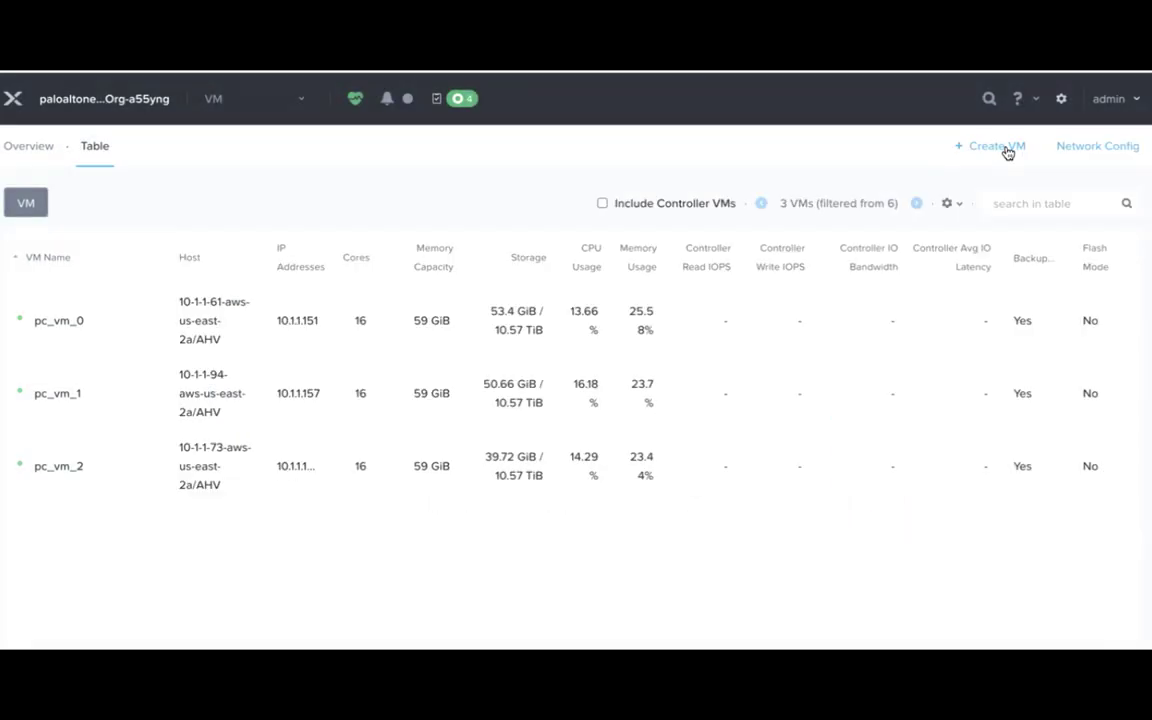
pyautogui.click(1008, 150)
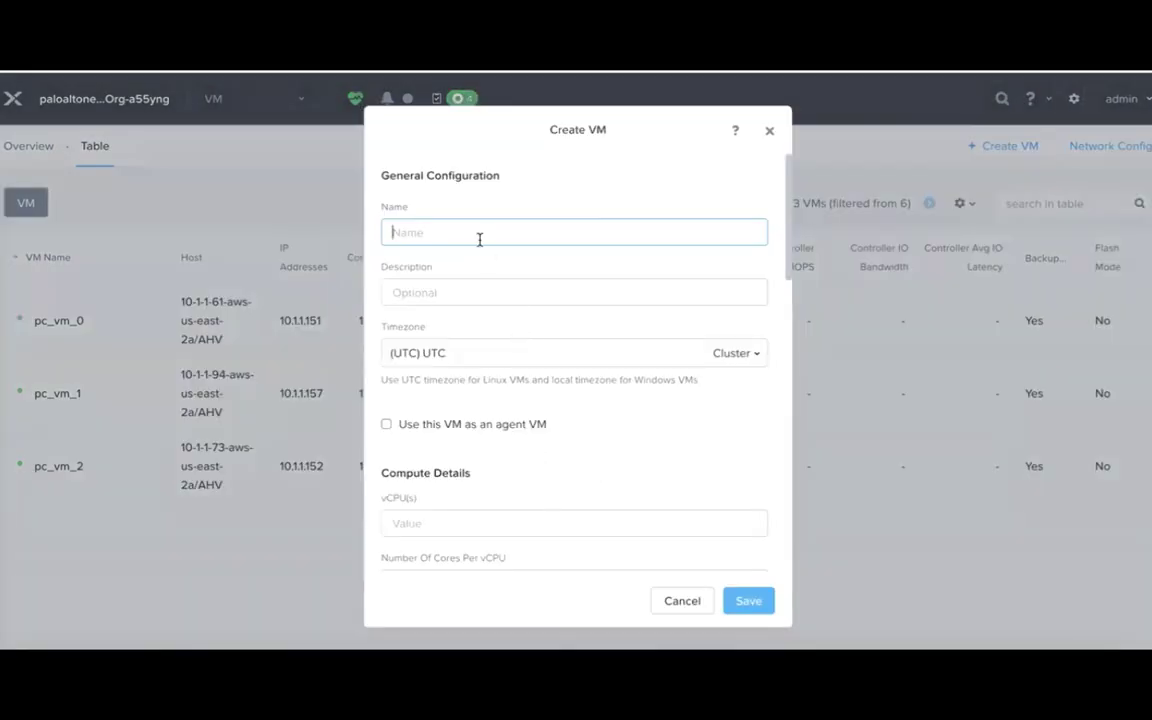
pyautogui.write('PA-VM')
pyautogui.scroll(-3, 487, 376)
pyautogui.click(487, 376)
pyautogui.write('4')
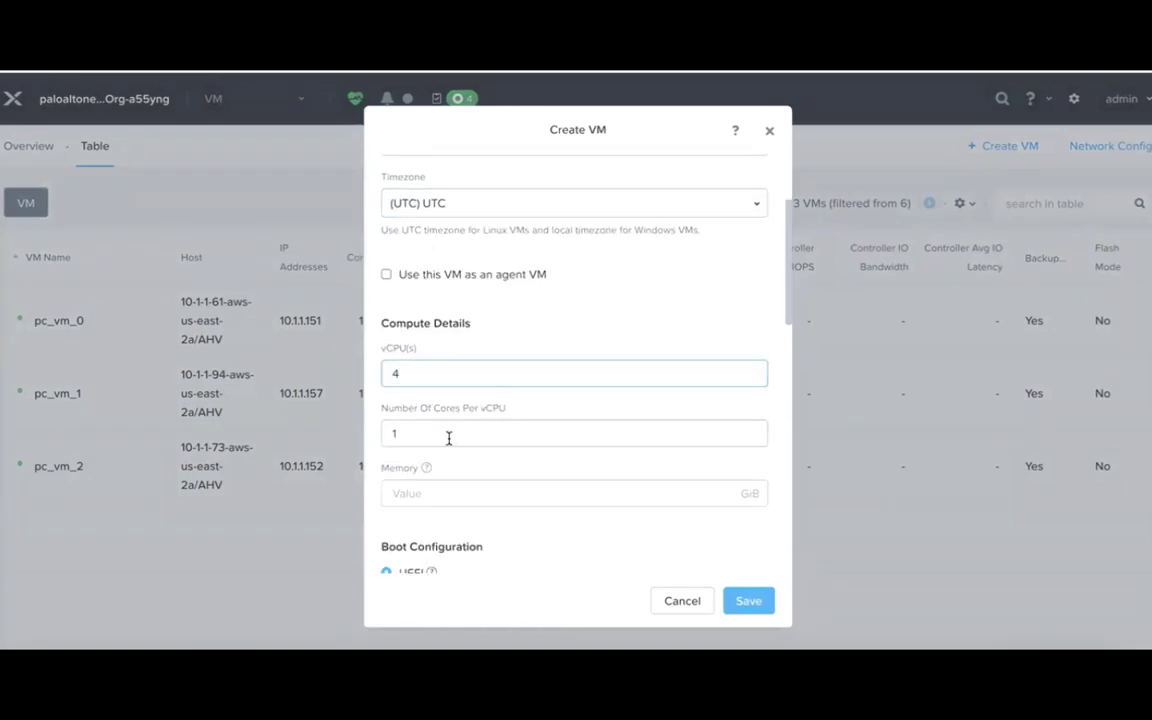
pyautogui.click(490, 493)
pyautogui.write('10')
pyautogui.scroll(-2, 560, 550)
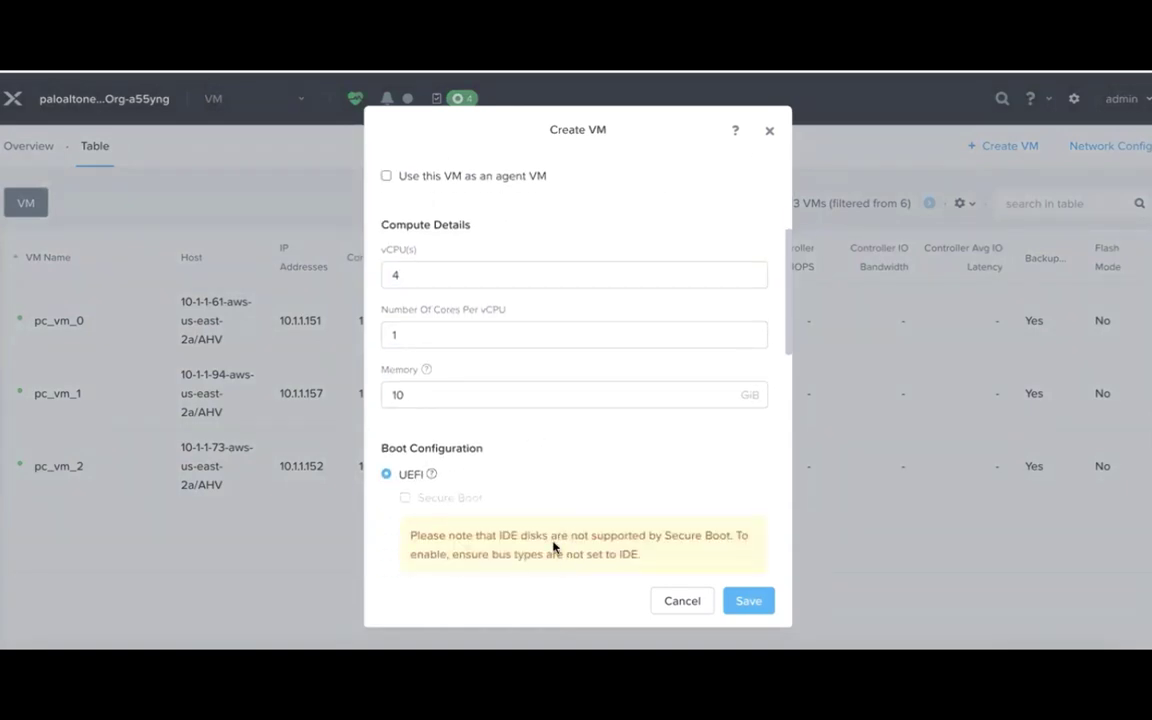
pyautogui.scroll(-8, 650, 500)
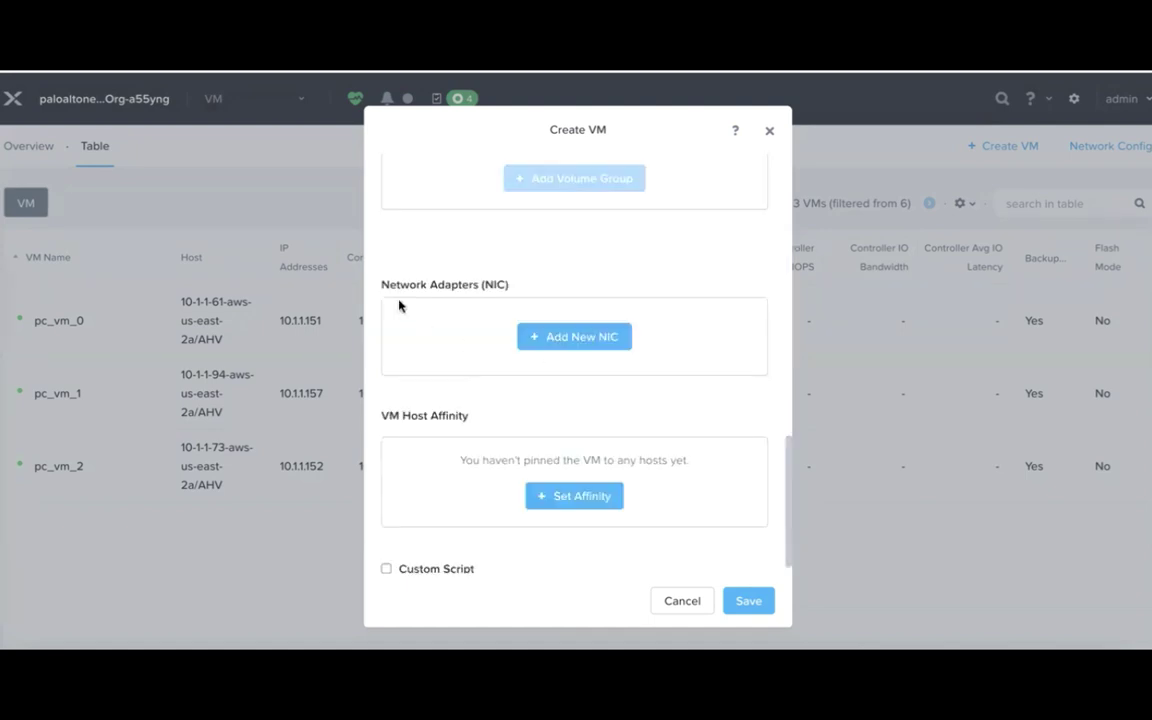
# Give PA-VM a network adapter on the PA-untrust subnet and save the VM.
pyautogui.click(576, 339)
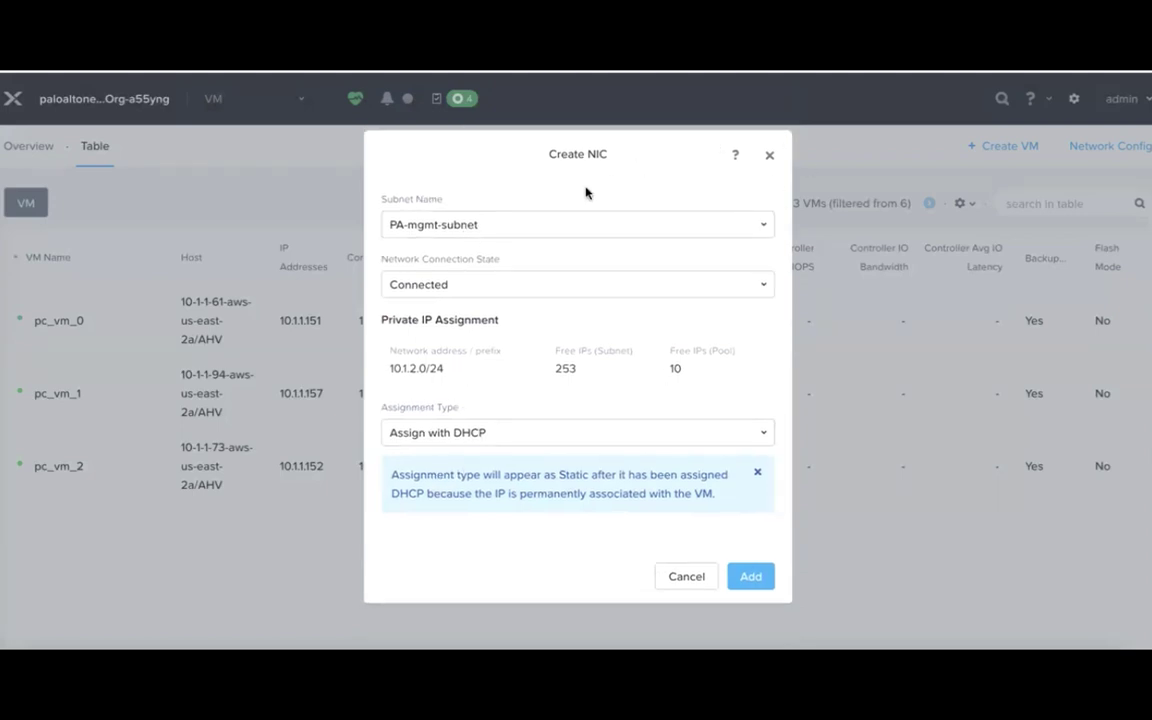
pyautogui.click(652, 225)
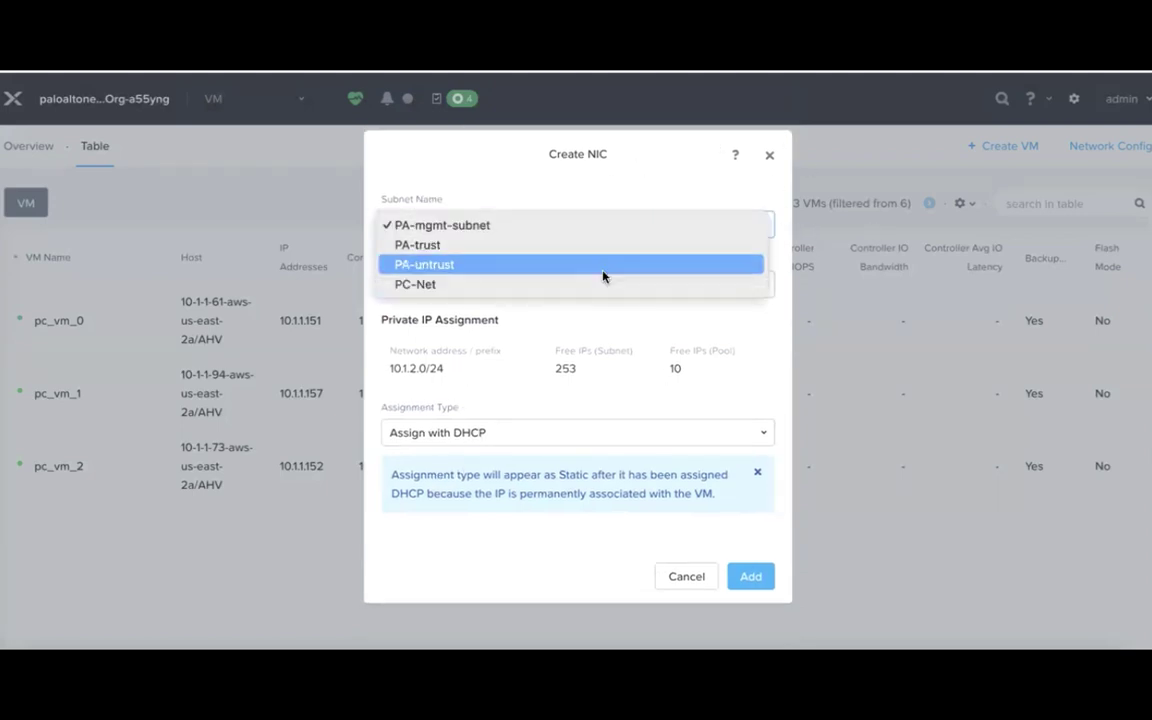
pyautogui.click(603, 265)
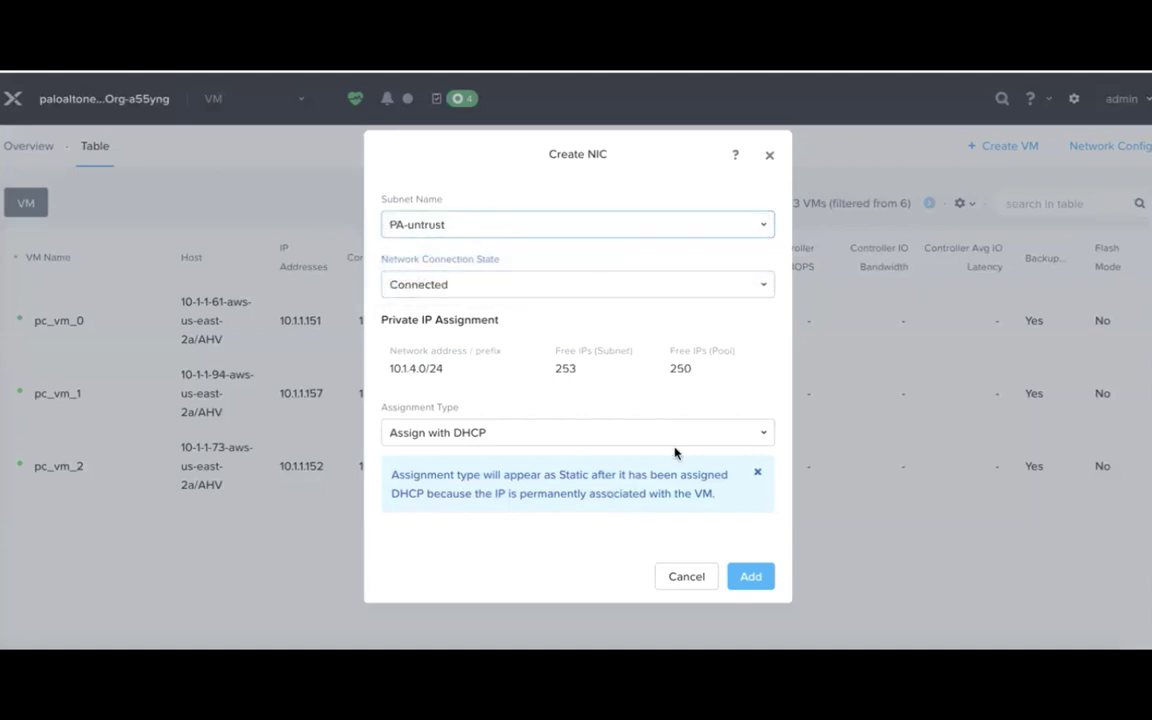
pyautogui.click(755, 577)
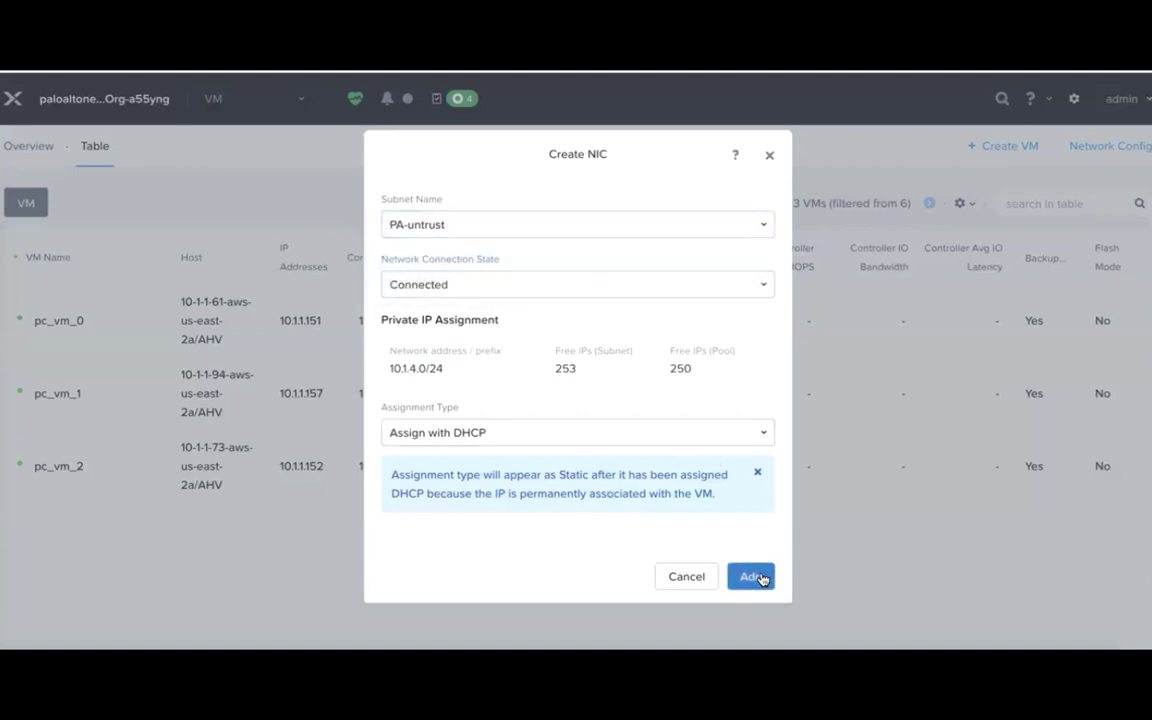
pyautogui.click(750, 606)
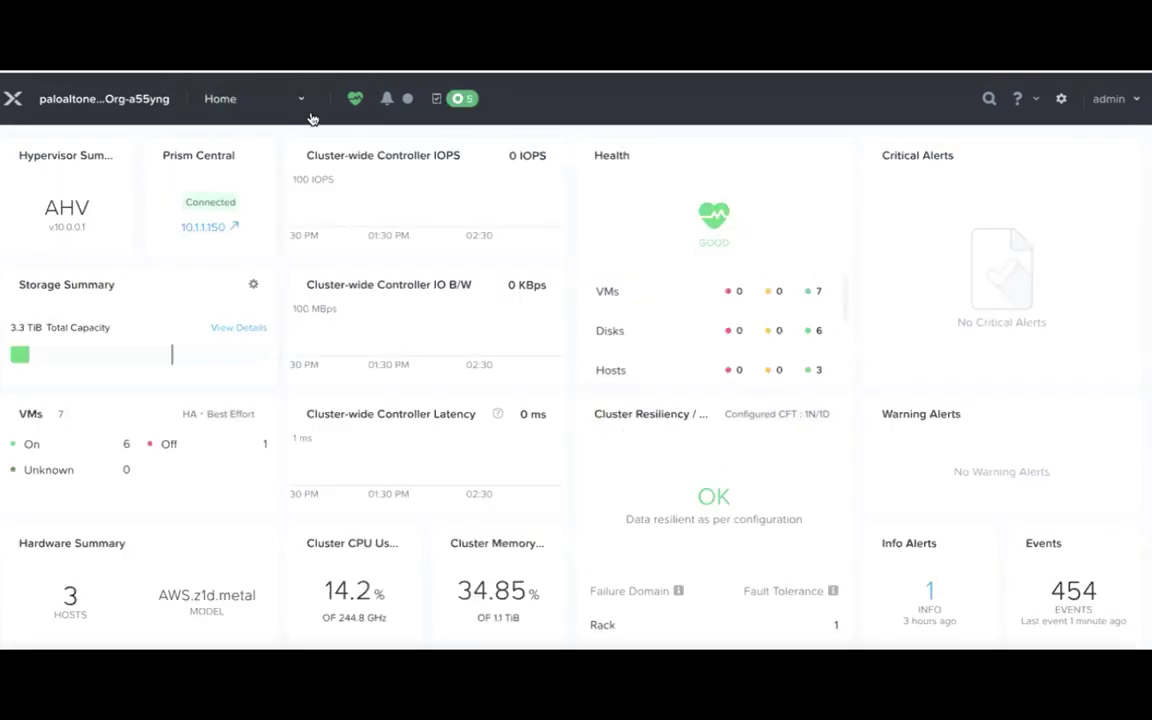
# Go to Settings > Image Configuration and start a new image upload.
pyautogui.click(301, 98)
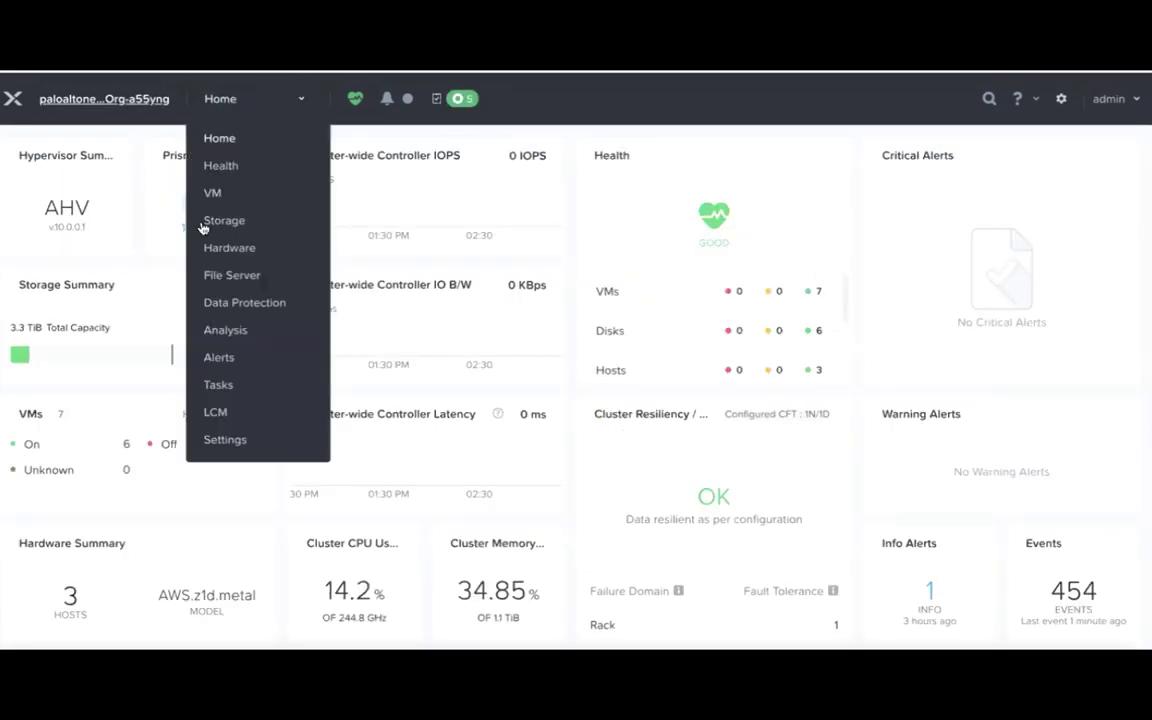
pyautogui.click(225, 440)
pyautogui.click(85, 359)
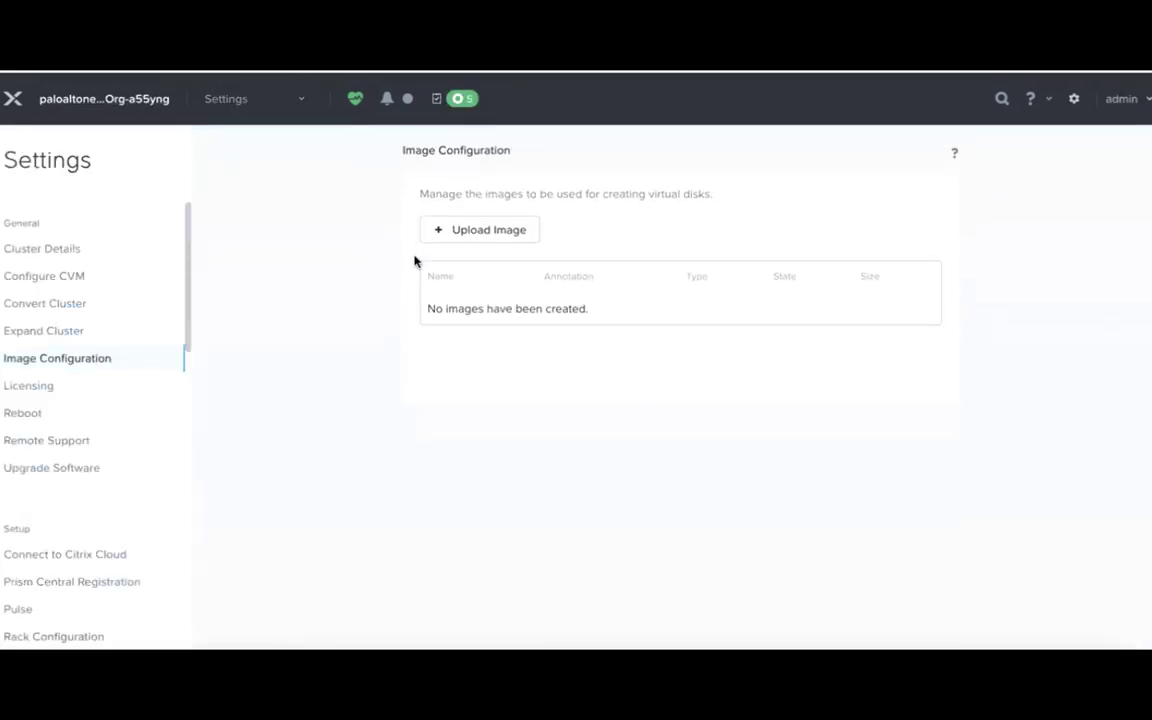
pyautogui.click(510, 229)
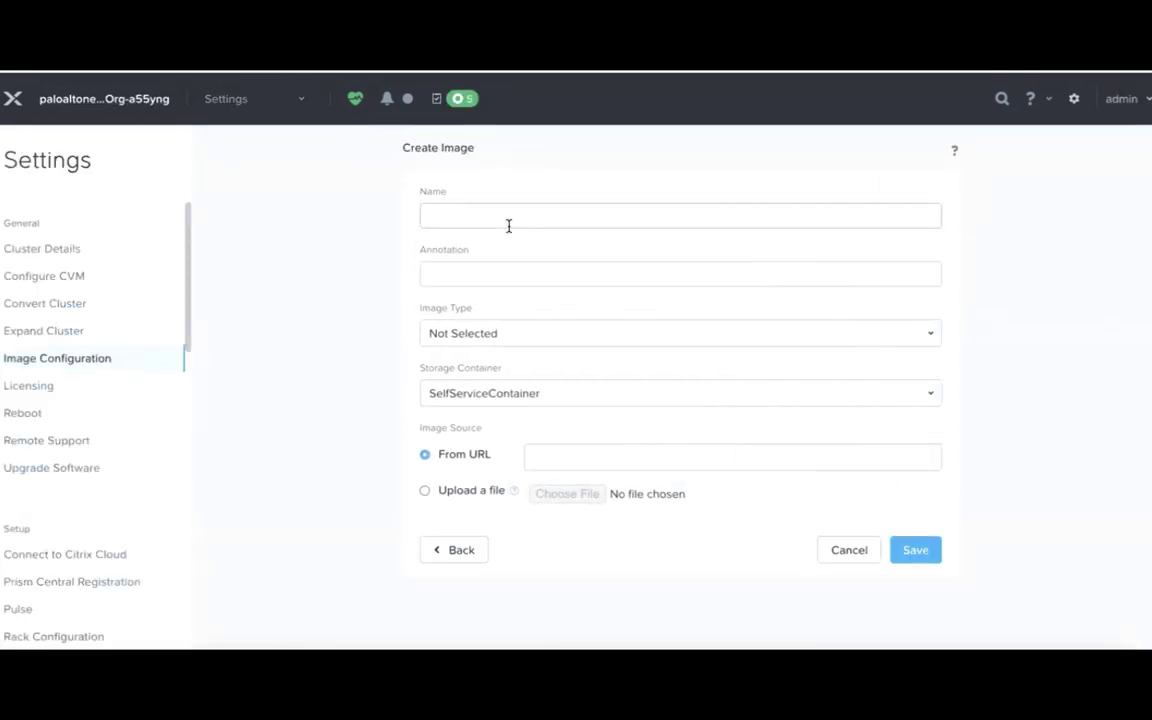
# Upload PA-VM-KVM-11.2.5.qcow2 as DISK image NC2-PAVM in the default container.
pyautogui.click(509, 222)
pyautogui.write('NC2-PAVM')
pyautogui.click(445, 333)
pyautogui.click(445, 412)
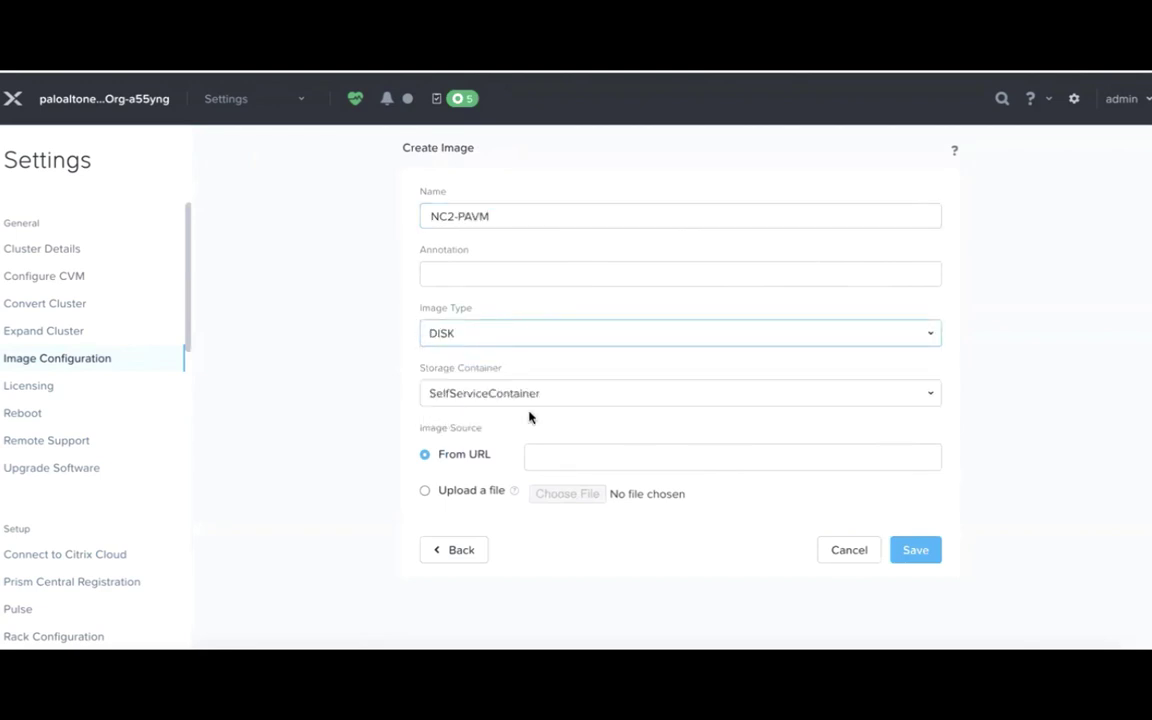
pyautogui.click(680, 393)
pyautogui.click(580, 447)
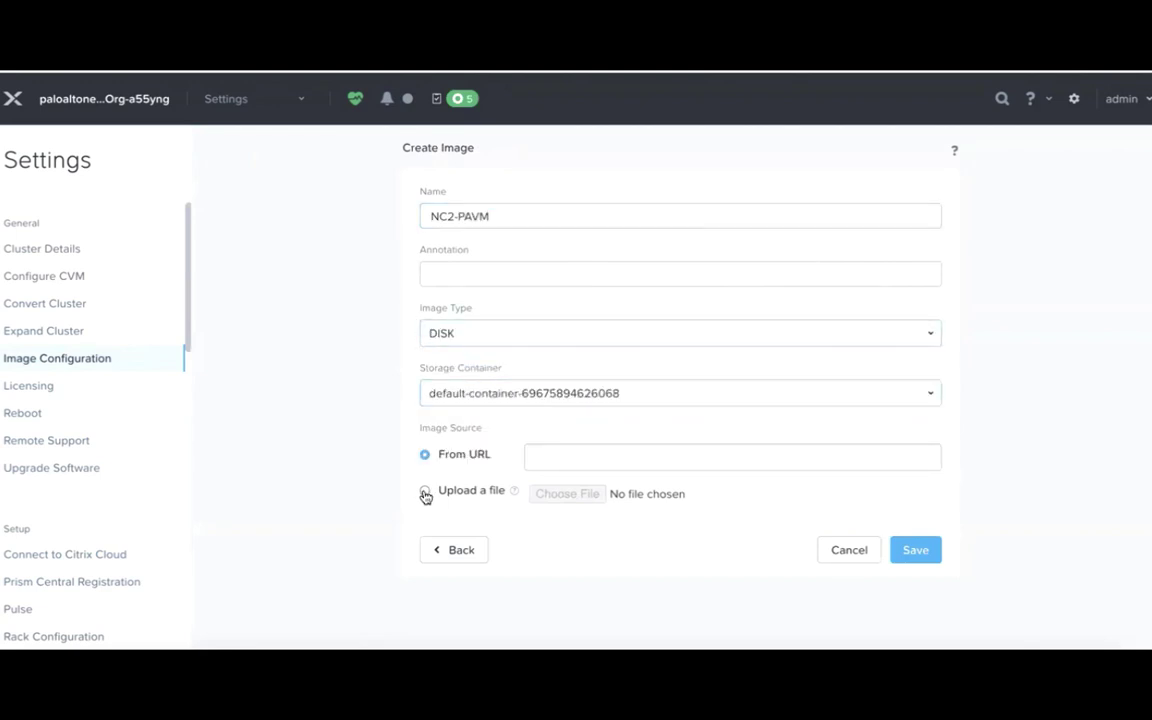
pyautogui.click(424, 491)
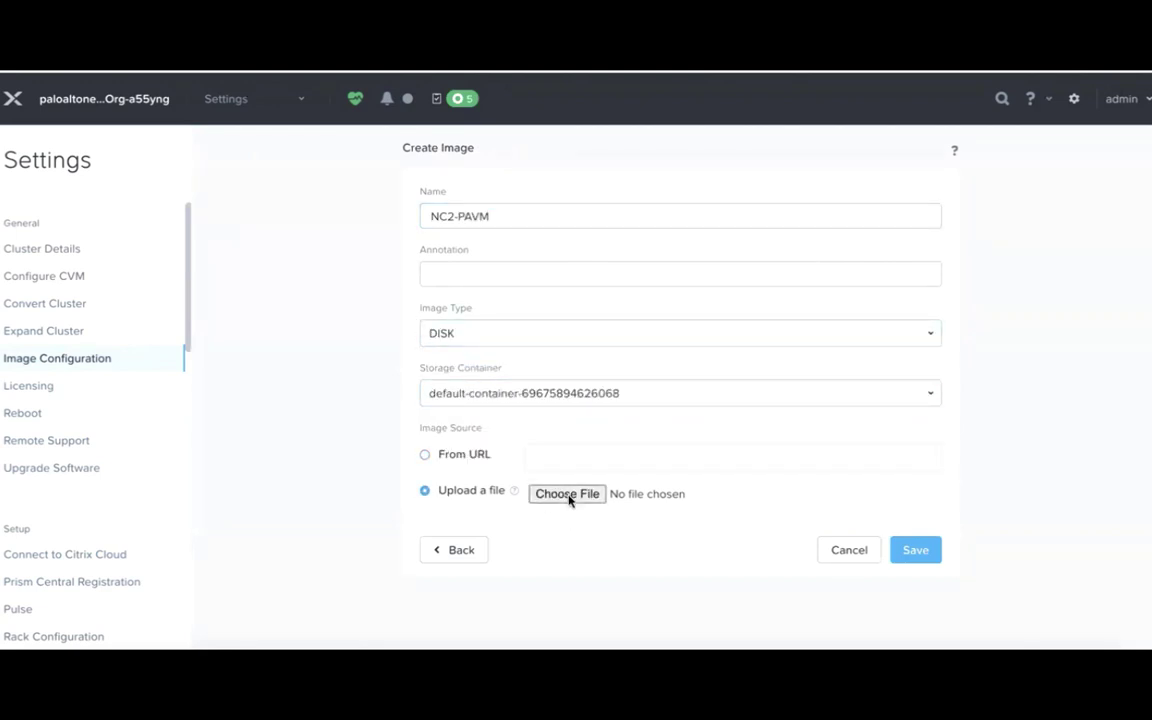
pyautogui.click(567, 494)
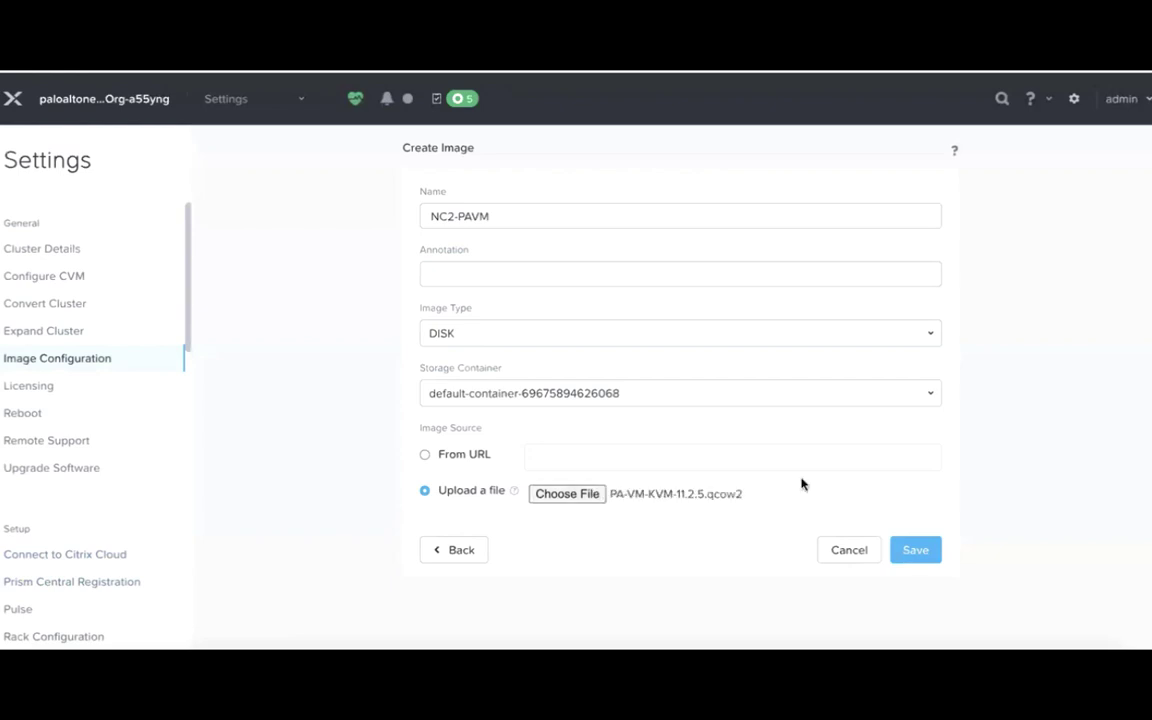
pyautogui.click(916, 551)
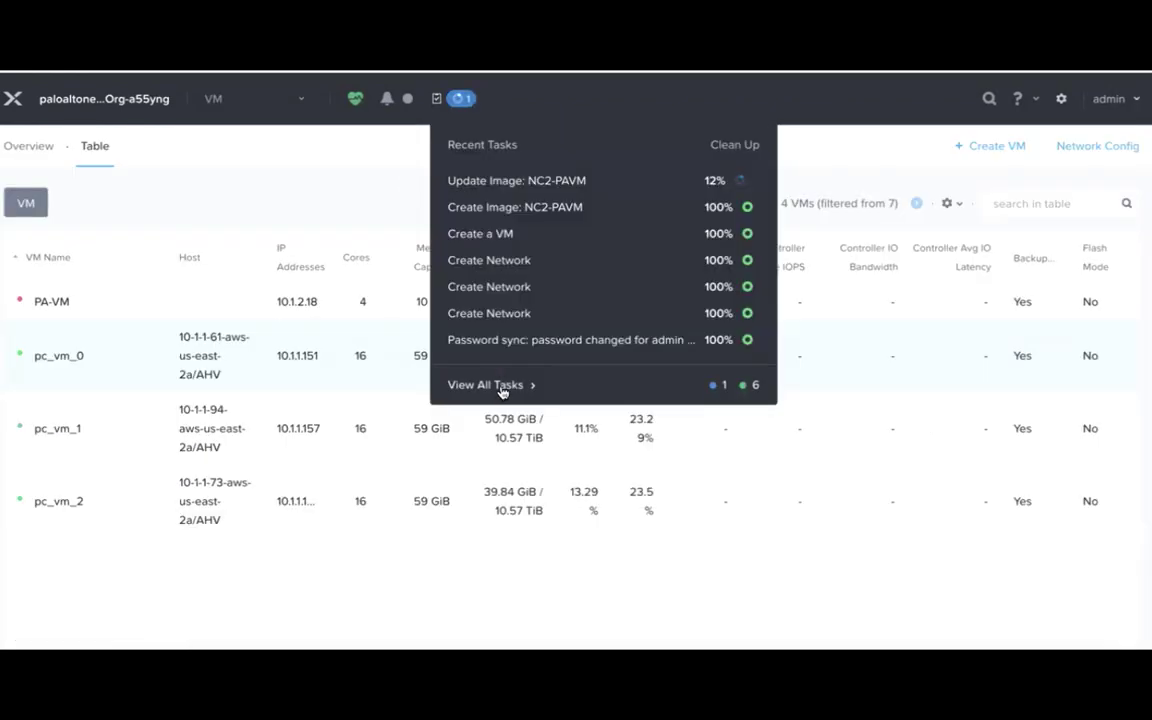
pyautogui.click(490, 385)
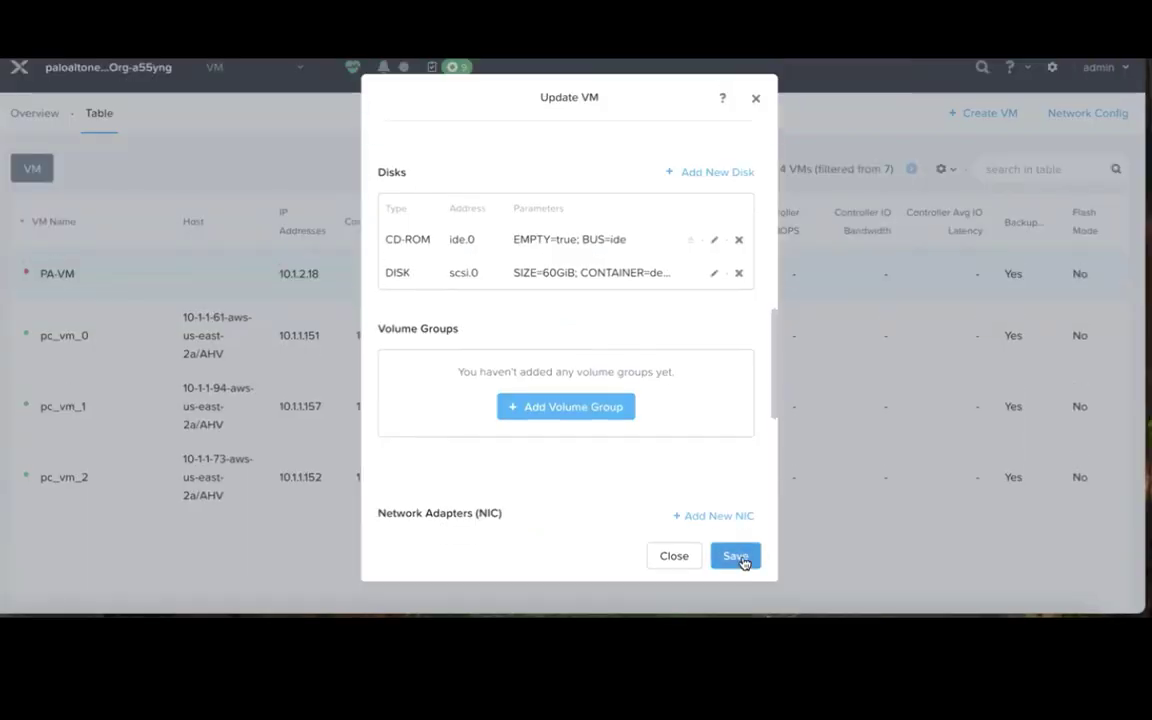
# Save PA-VM with its added 60 GiB disk and power the VM on.
pyautogui.click(741, 560)
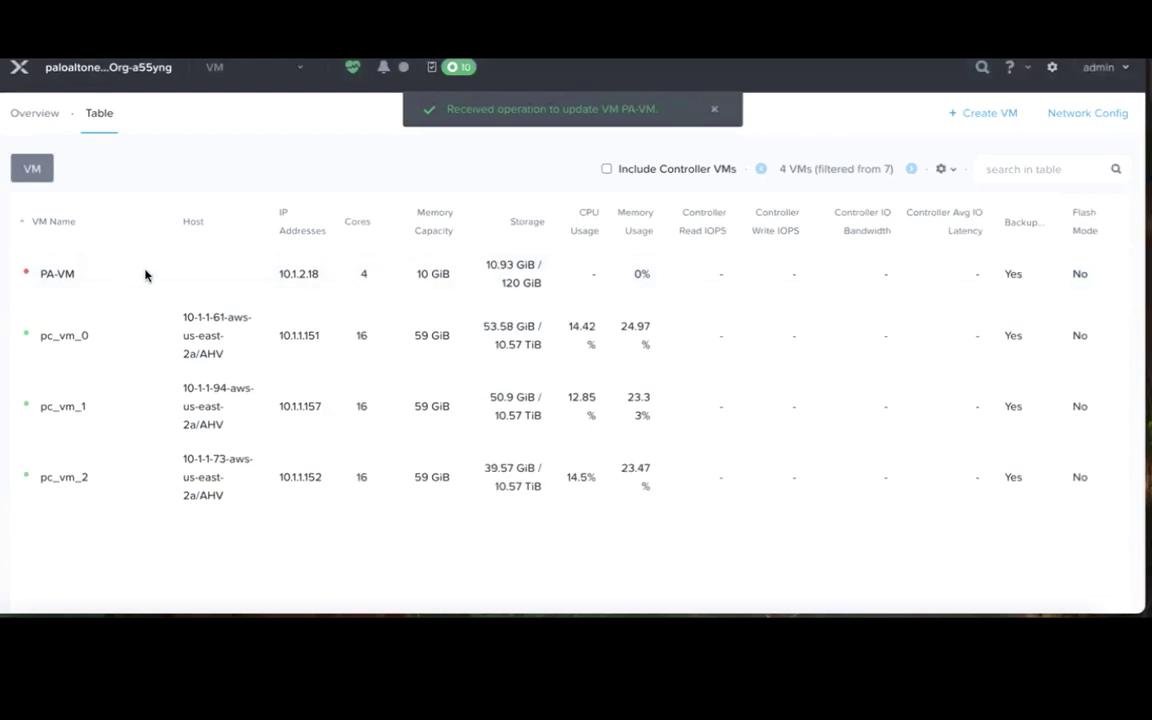
pyautogui.scroll(-1, 145, 275)
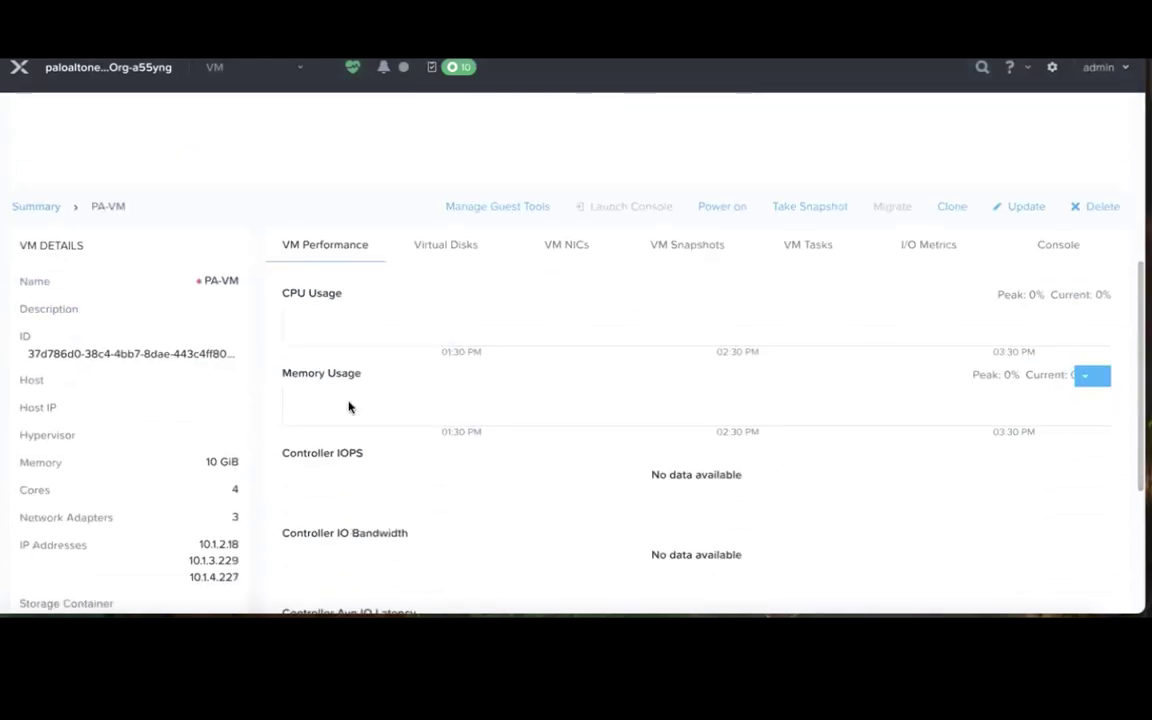
pyautogui.click(731, 210)
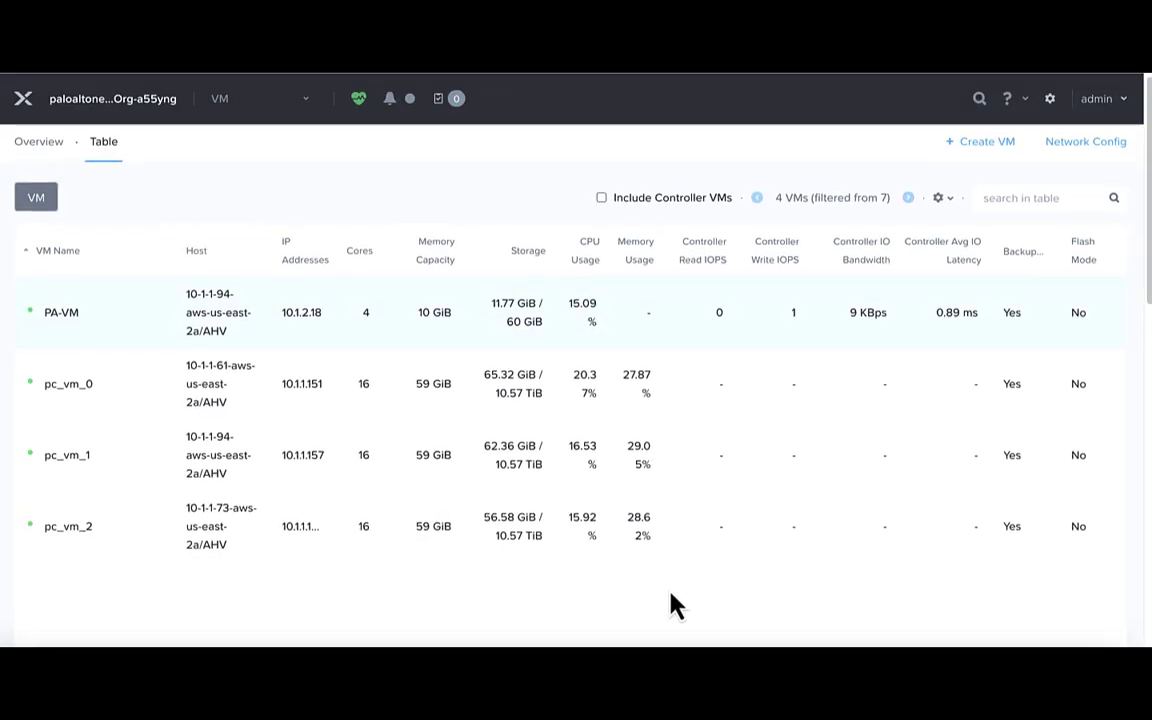
# Open the PA-VM console and log into the firewall as admin, replacing the initial password.
pyautogui.scroll(-3, 668, 604)
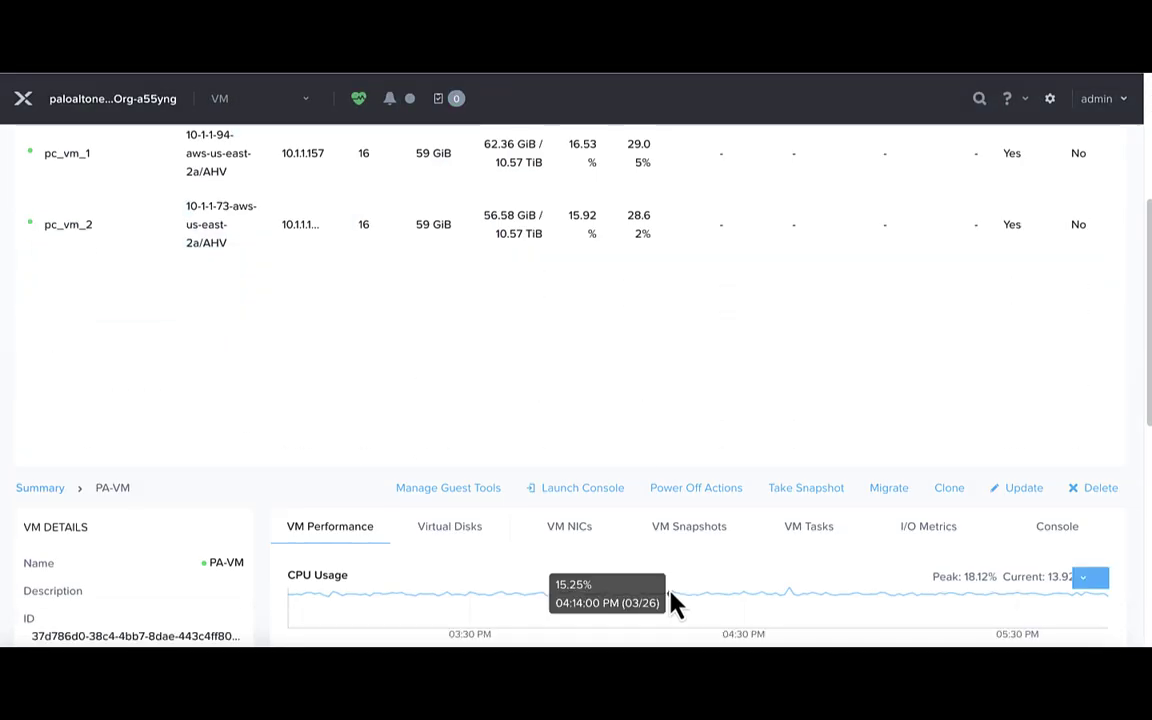
pyautogui.click(590, 490)
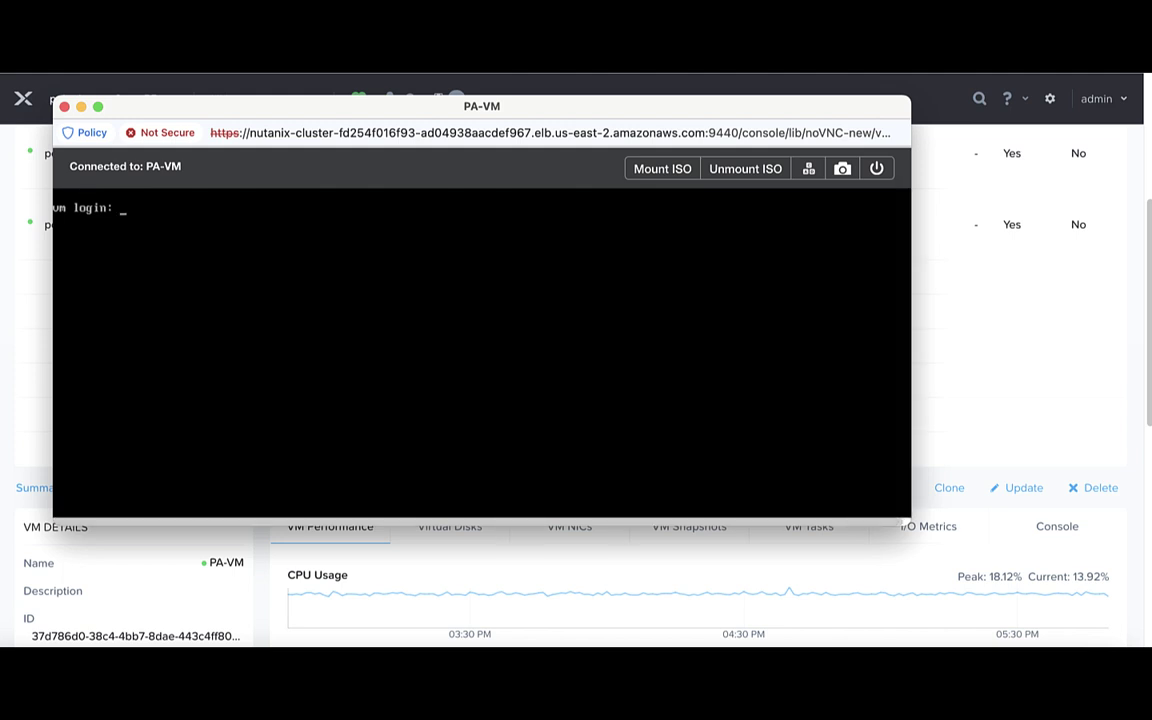
pyautogui.write('admin')
pyautogui.press('Return')
pyautogui.write('admin')
pyautogui.press('Return')
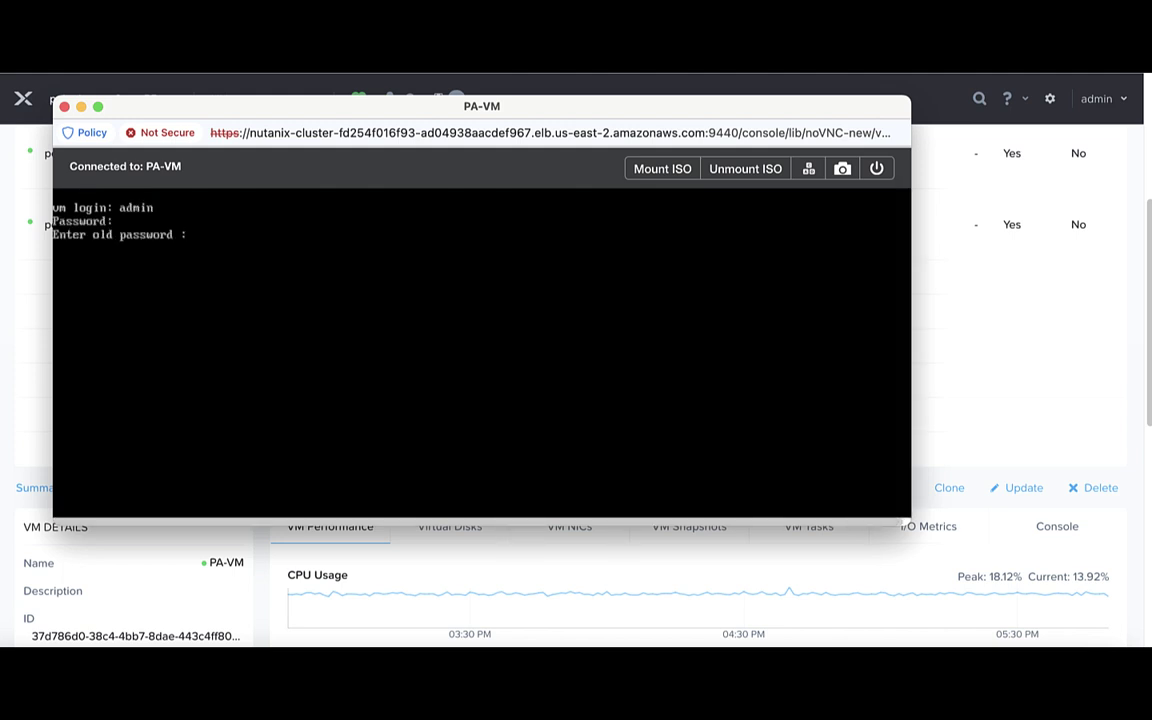
pyautogui.write('admin')
pyautogui.press('Return')
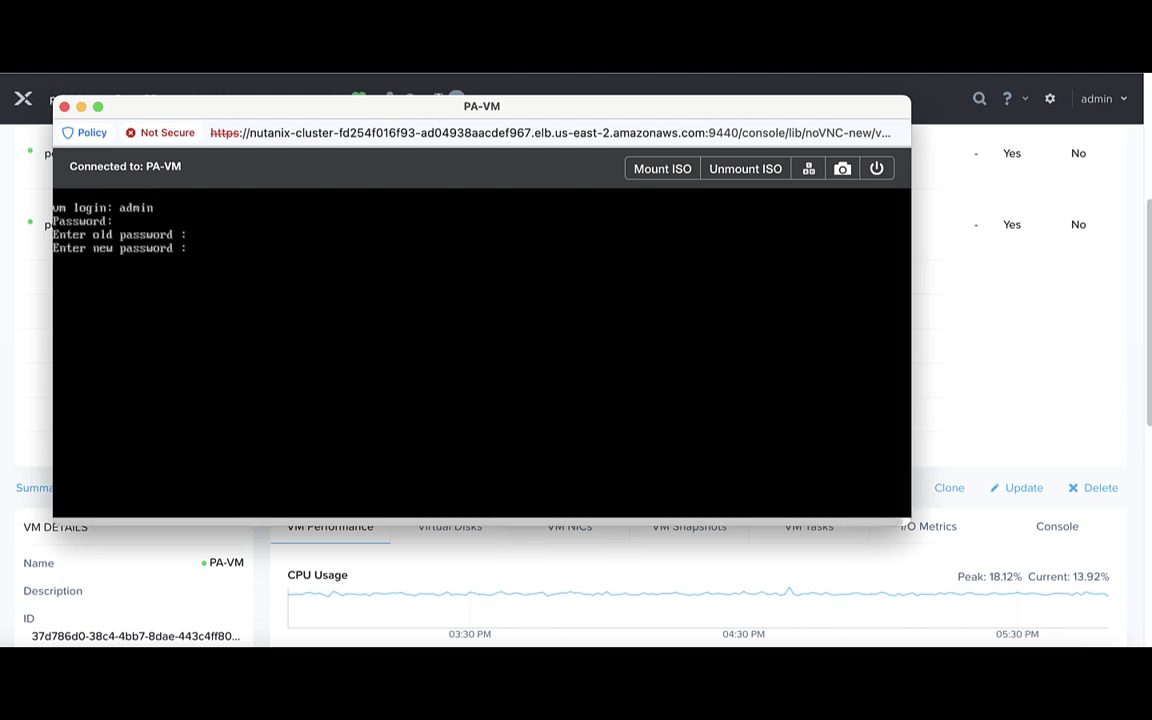
pyautogui.press('Return')
pyautogui.press('Return')
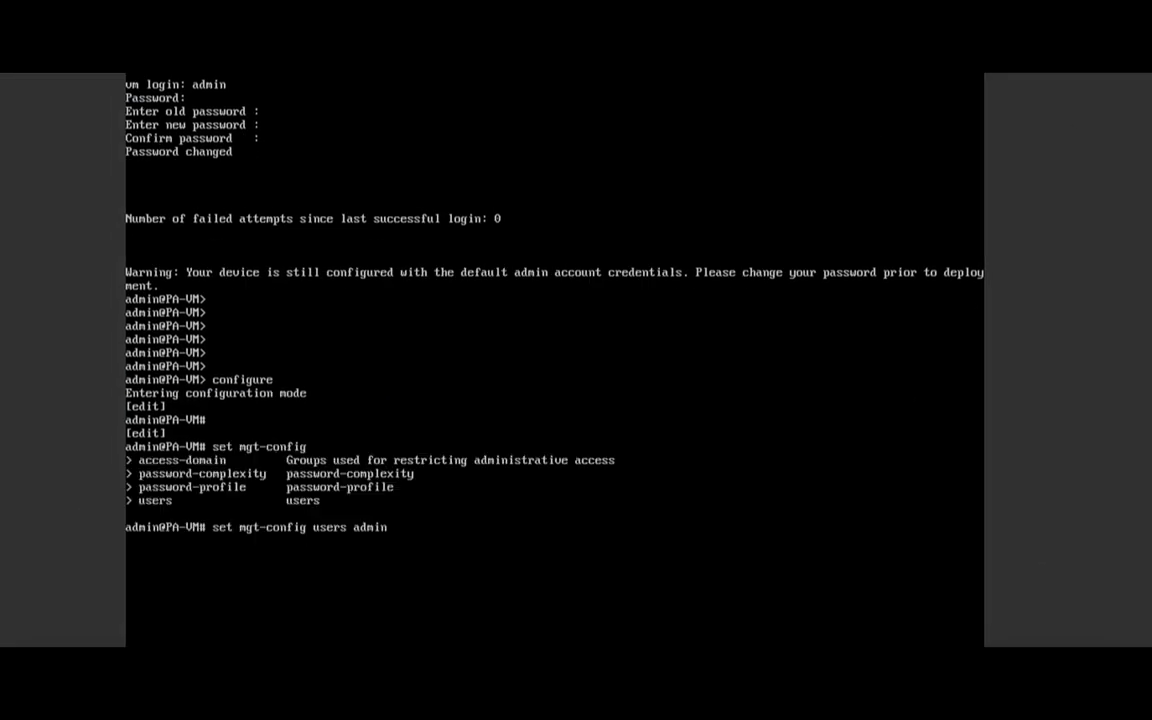
# Set the admin password via mgt-config, commit, and copy the VM's IPv4 address 10.1.2.18.
pyautogui.write('password')
pyautogui.press('Return')
pyautogui.press('Return')
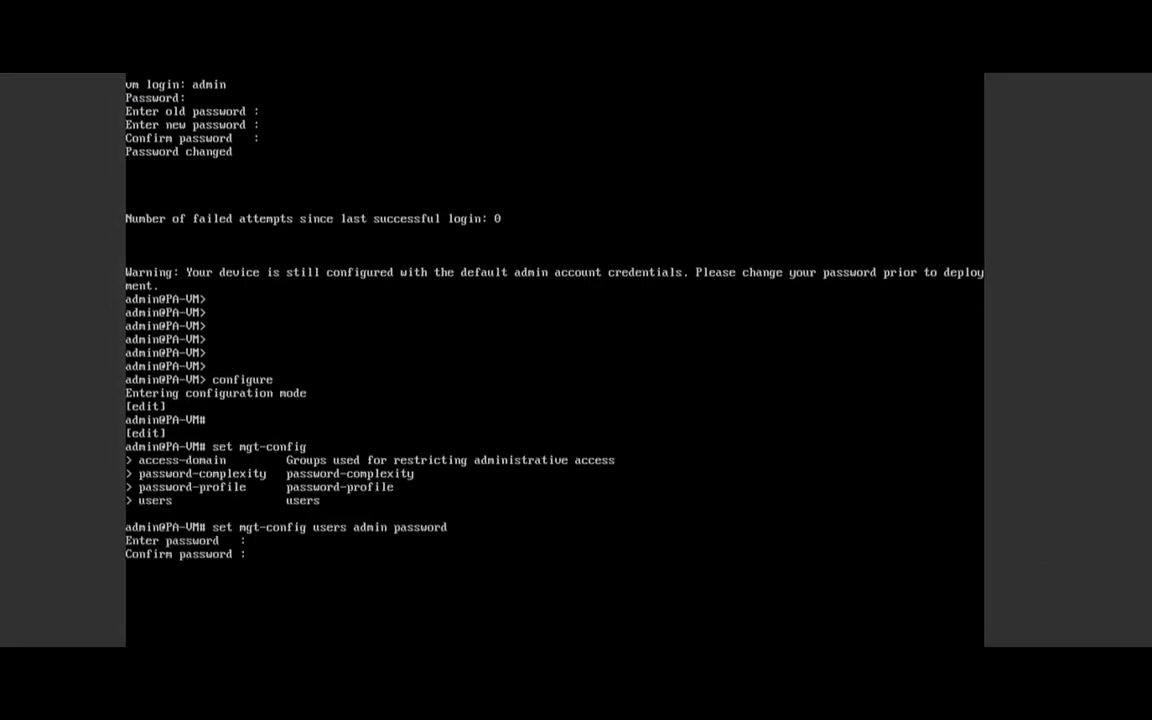
pyautogui.press('Return')
pyautogui.press('Return')
pyautogui.write('commit')
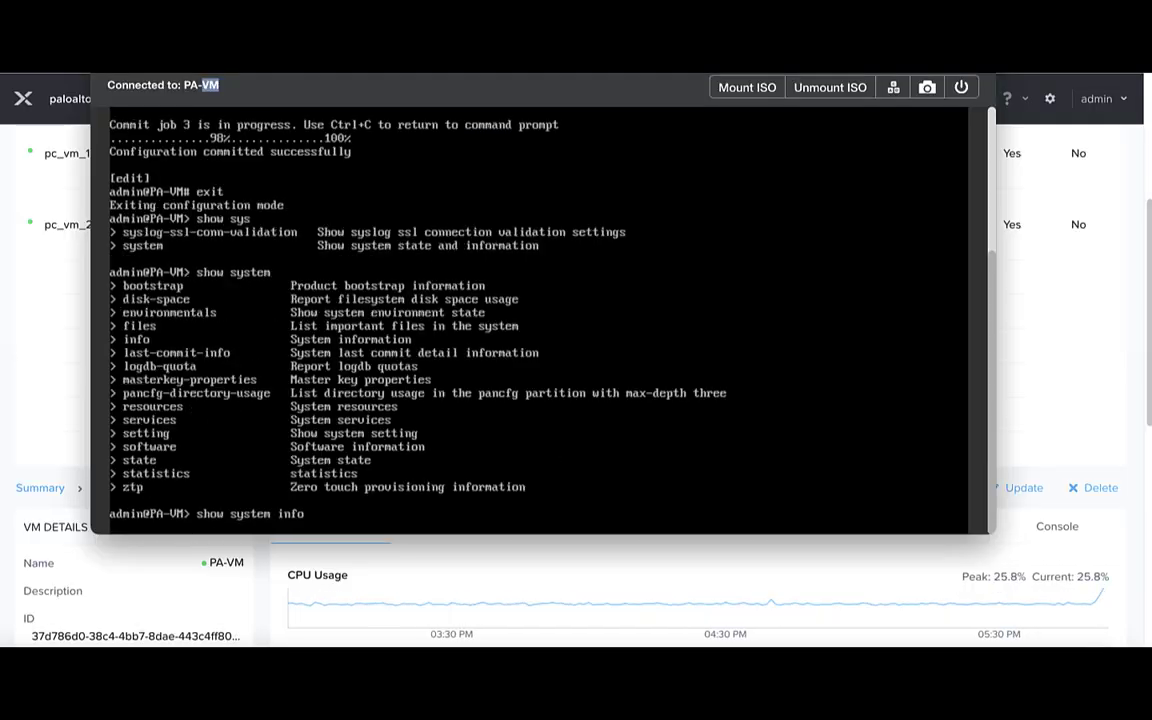
pyautogui.press('Return')
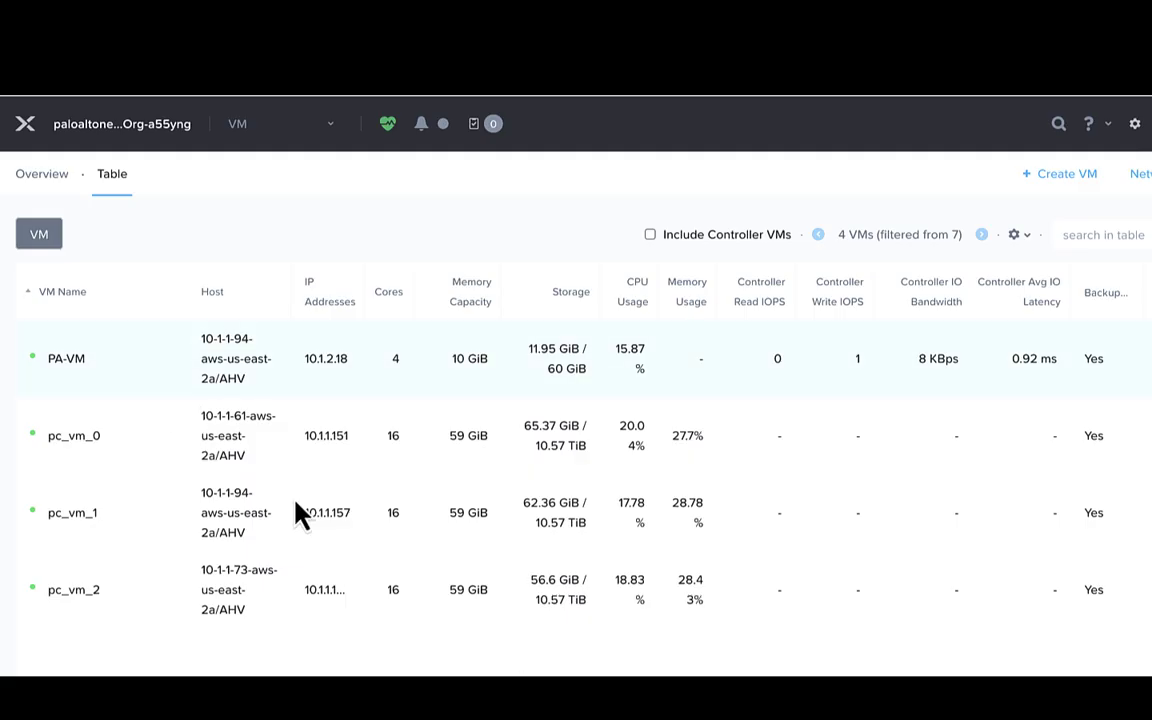
pyautogui.scroll(-5, 296, 512)
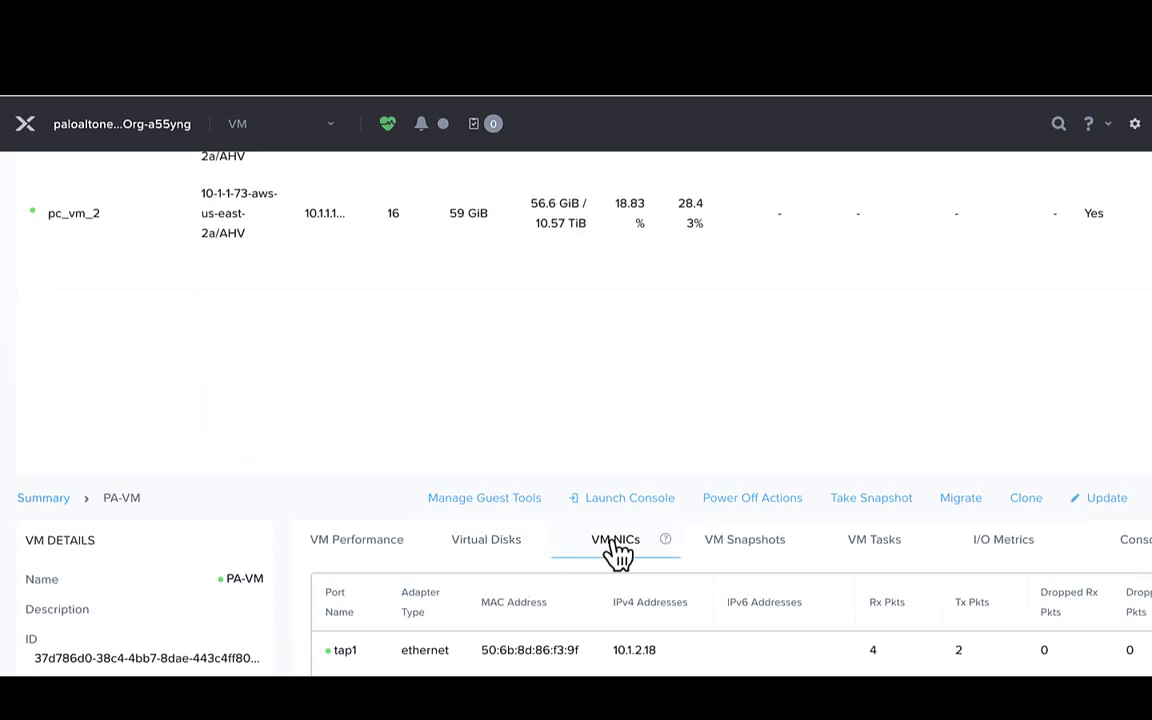
pyautogui.moveTo(659, 650); pyautogui.dragTo(614, 652)
pyautogui.press('super+c')
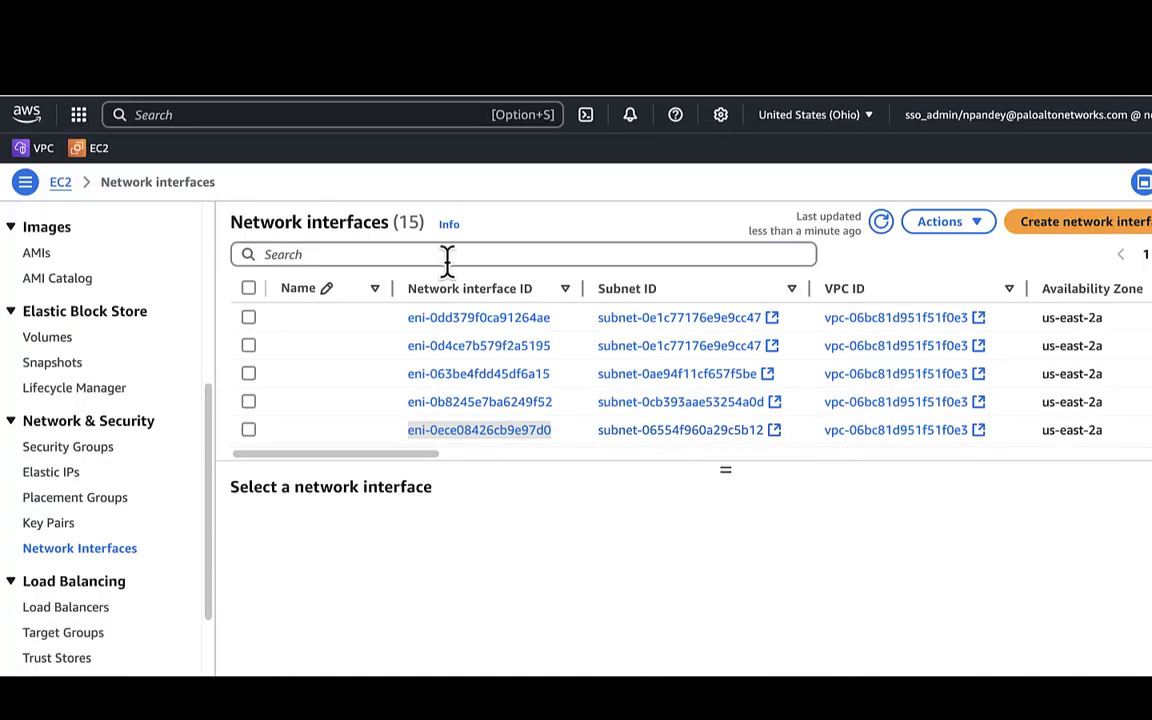
# Filter network interfaces by 10.1.2.18 and copy the matching interface ID.
pyautogui.click(447, 256)
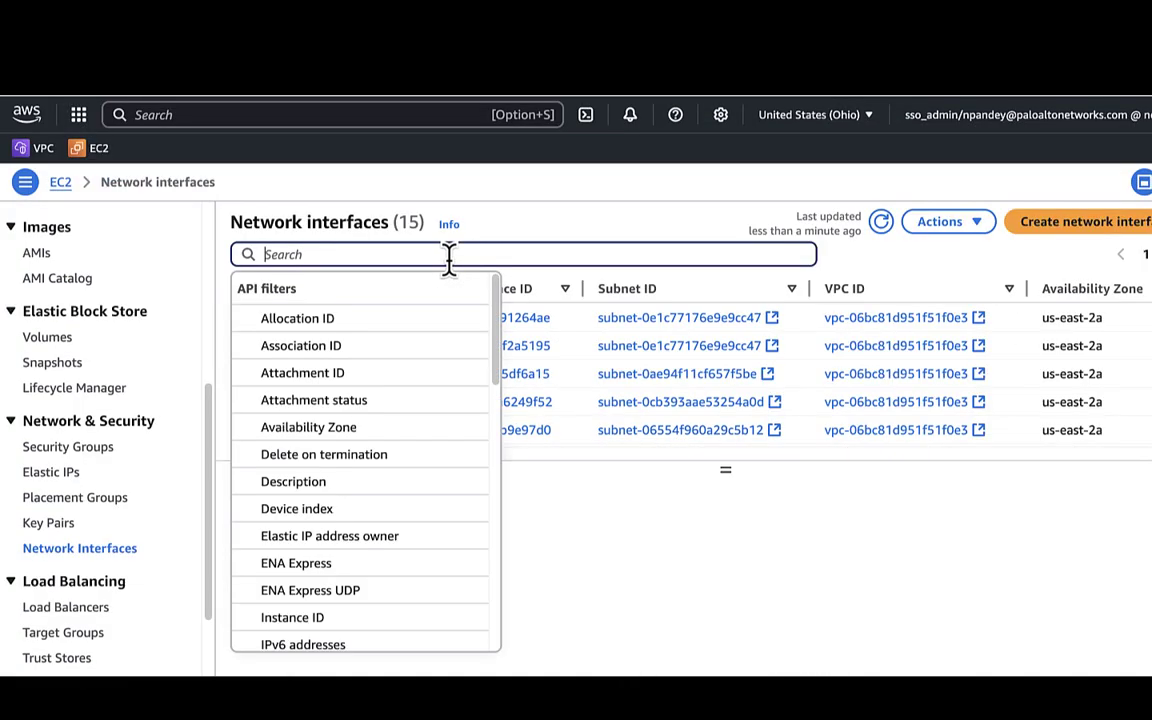
pyautogui.press('super+v')
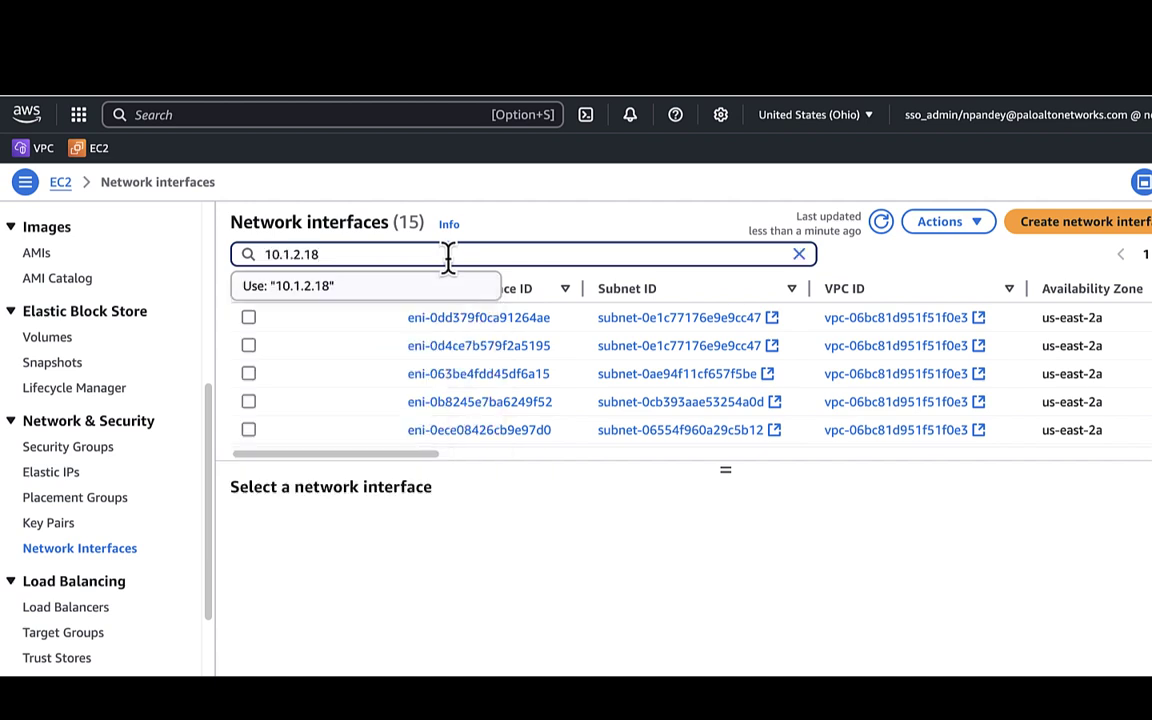
pyautogui.press('Return')
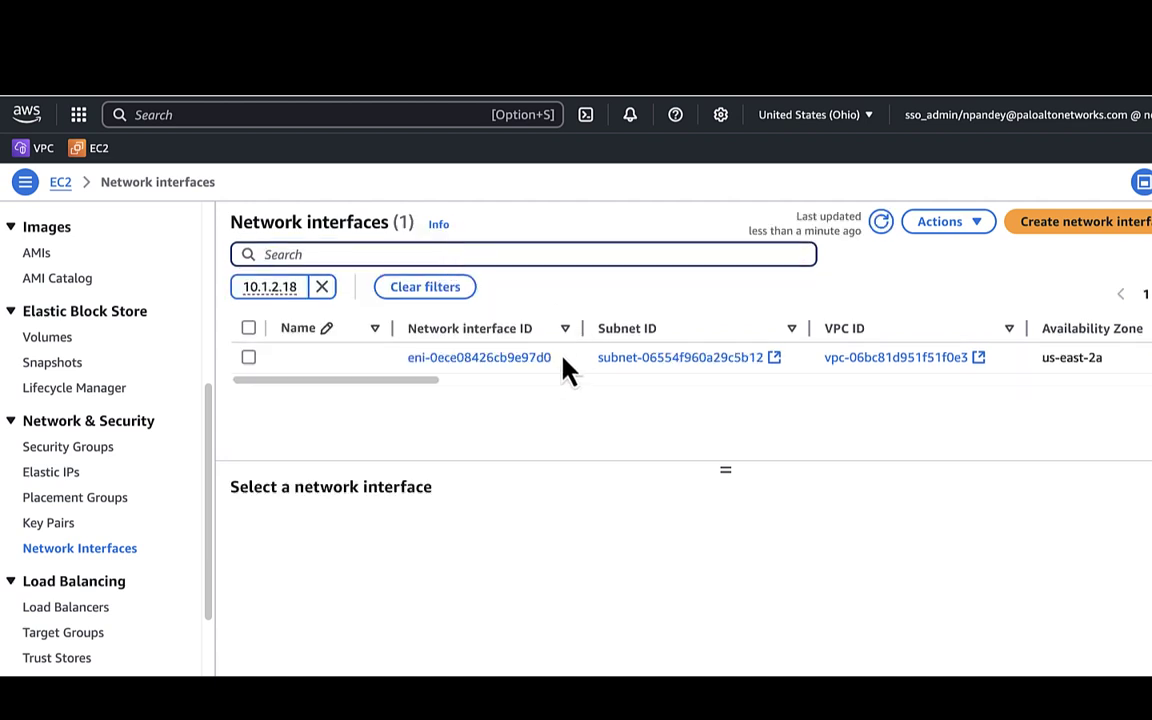
pyautogui.moveTo(563, 368); pyautogui.dragTo(404, 378)
pyautogui.press('super+c')
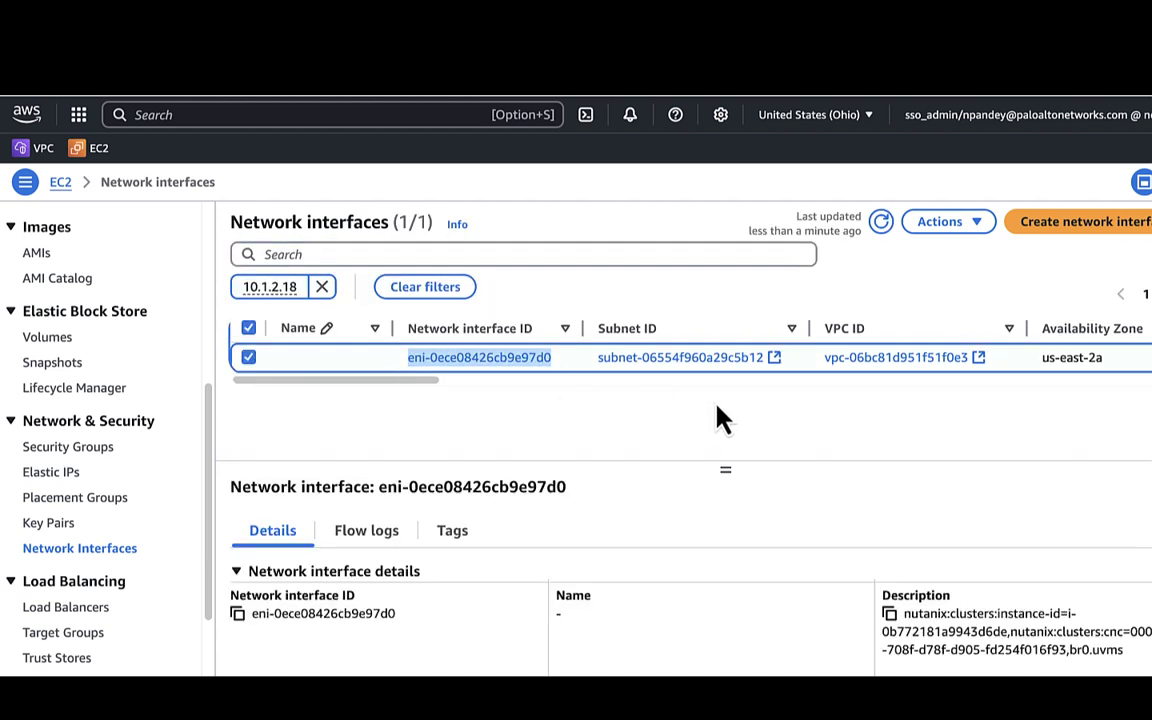
# Allocate Elastic IP 18.188.250.225 and target its association at PA-VM's interface, private IP 10.1.2.18.
pyautogui.click(60, 472)
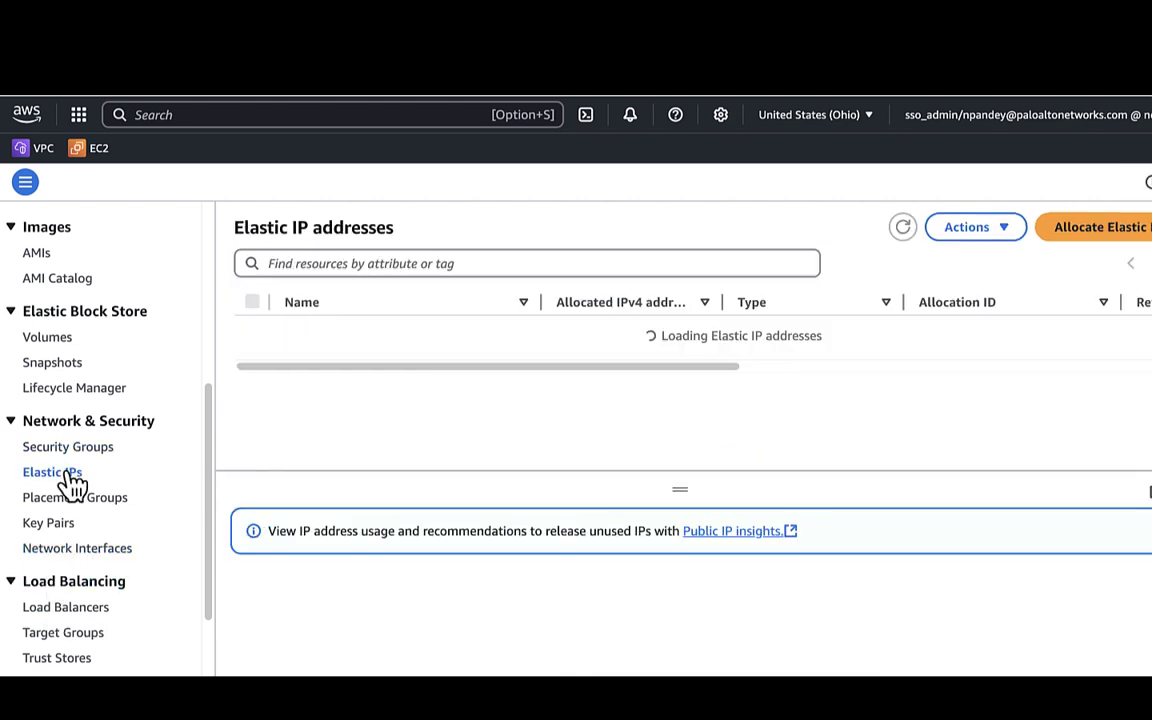
pyautogui.click(1108, 238)
pyautogui.scroll(-3, 460, 586)
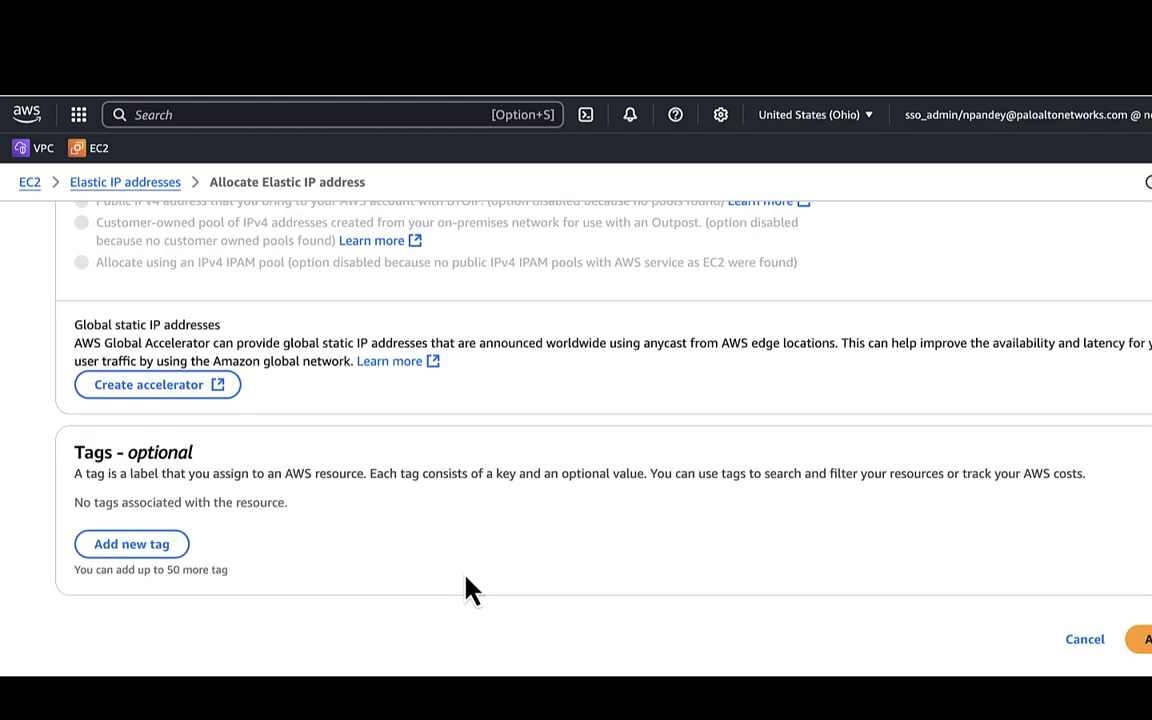
pyautogui.click(1140, 639)
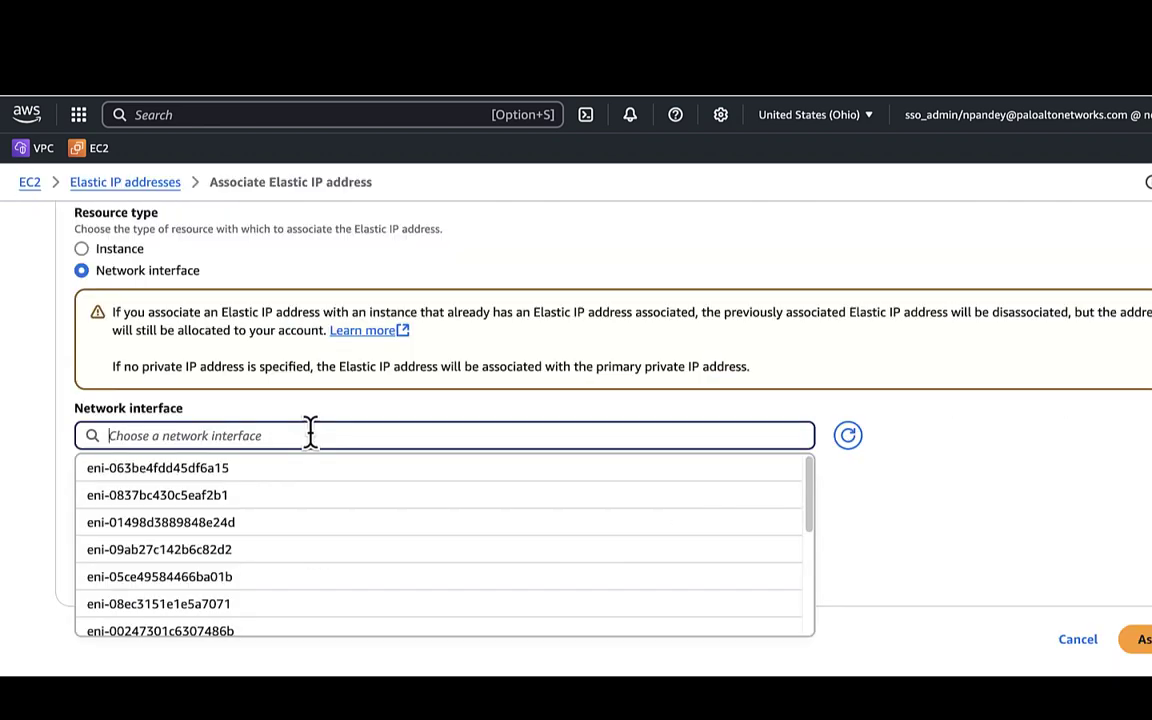
pyautogui.press('super+v')
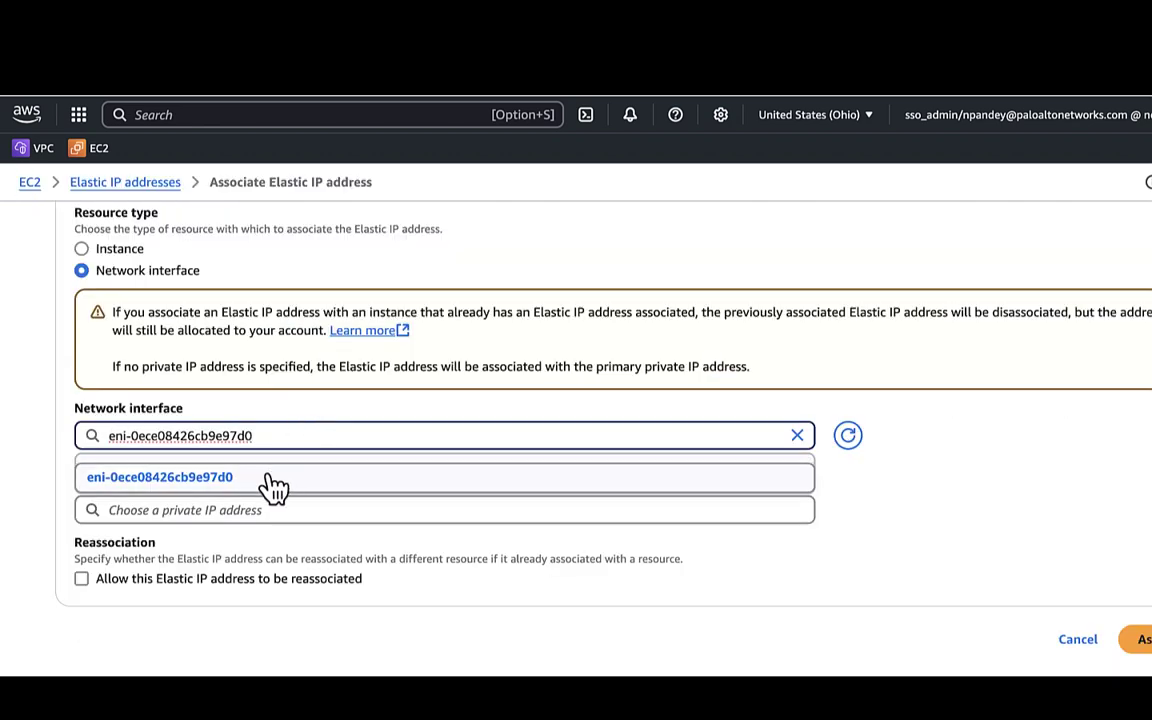
pyautogui.click(270, 479)
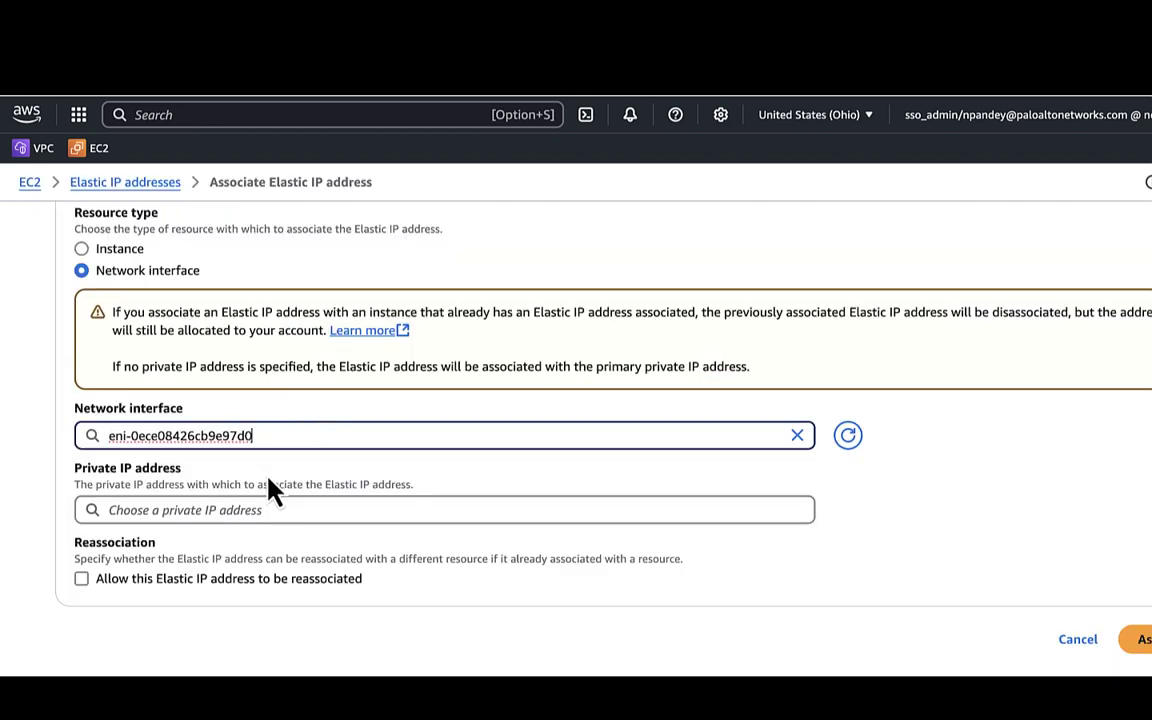
pyautogui.click(325, 509)
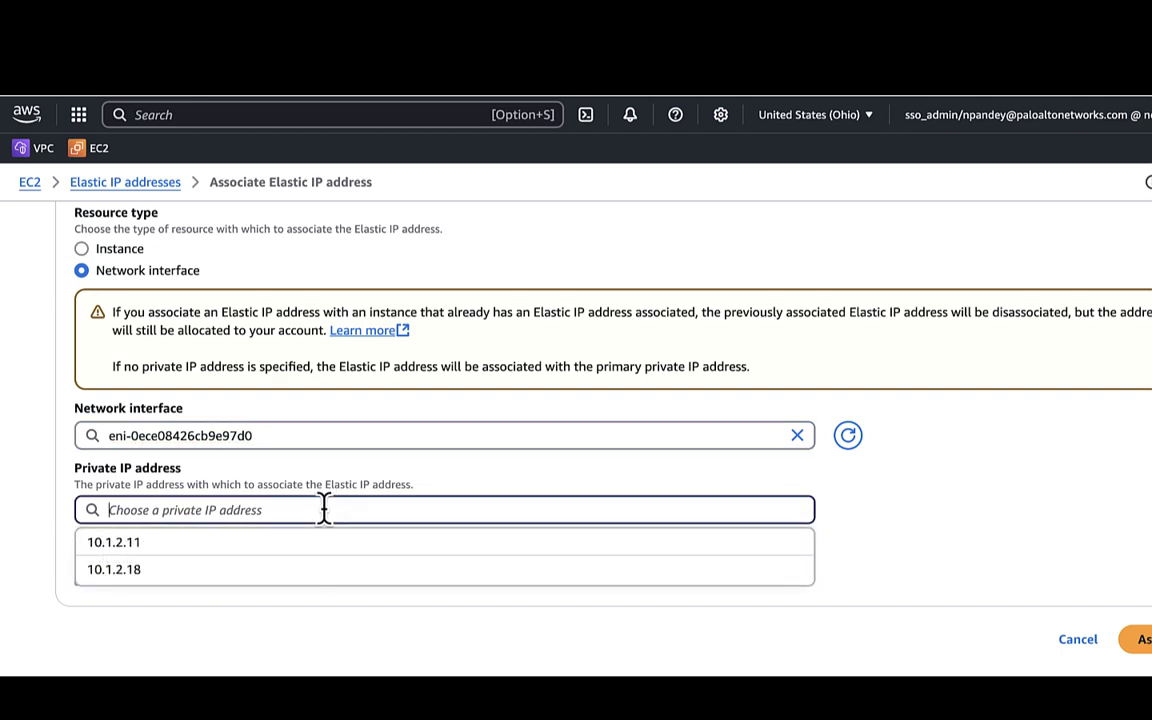
pyautogui.click(195, 570)
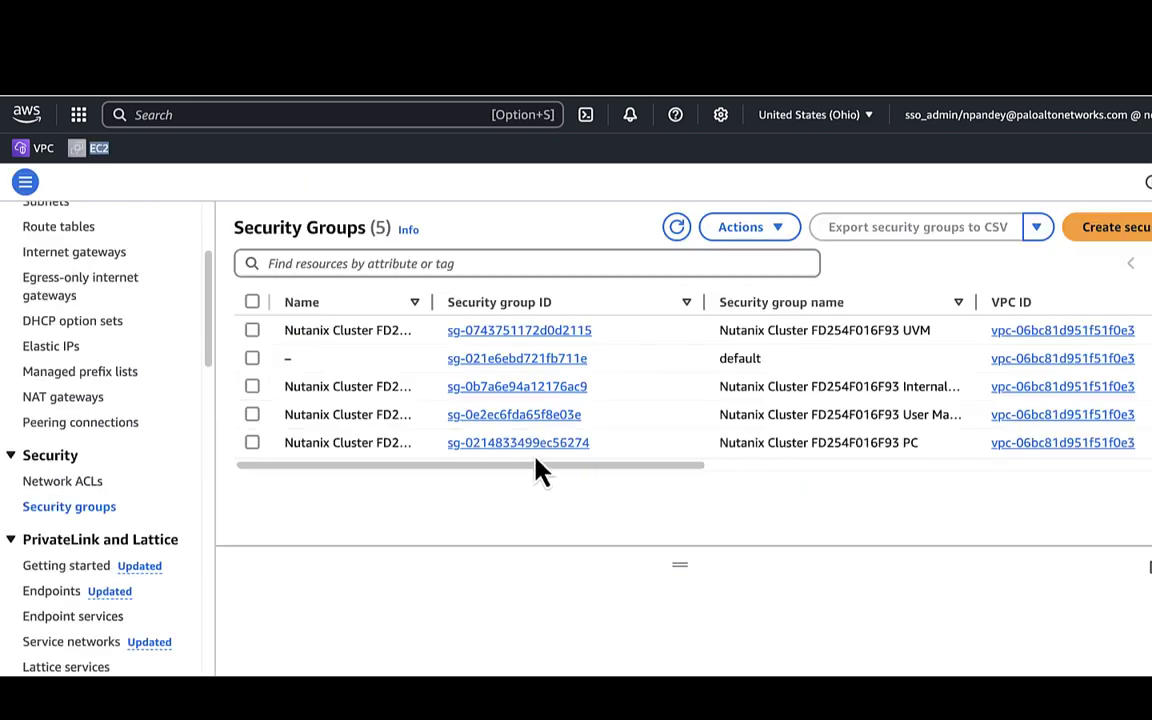
# Save edited inbound rules on the Nutanix Cluster FD254F016F93 UVM security group, then bypass the firewall's certificate warning.
pyautogui.click(253, 331)
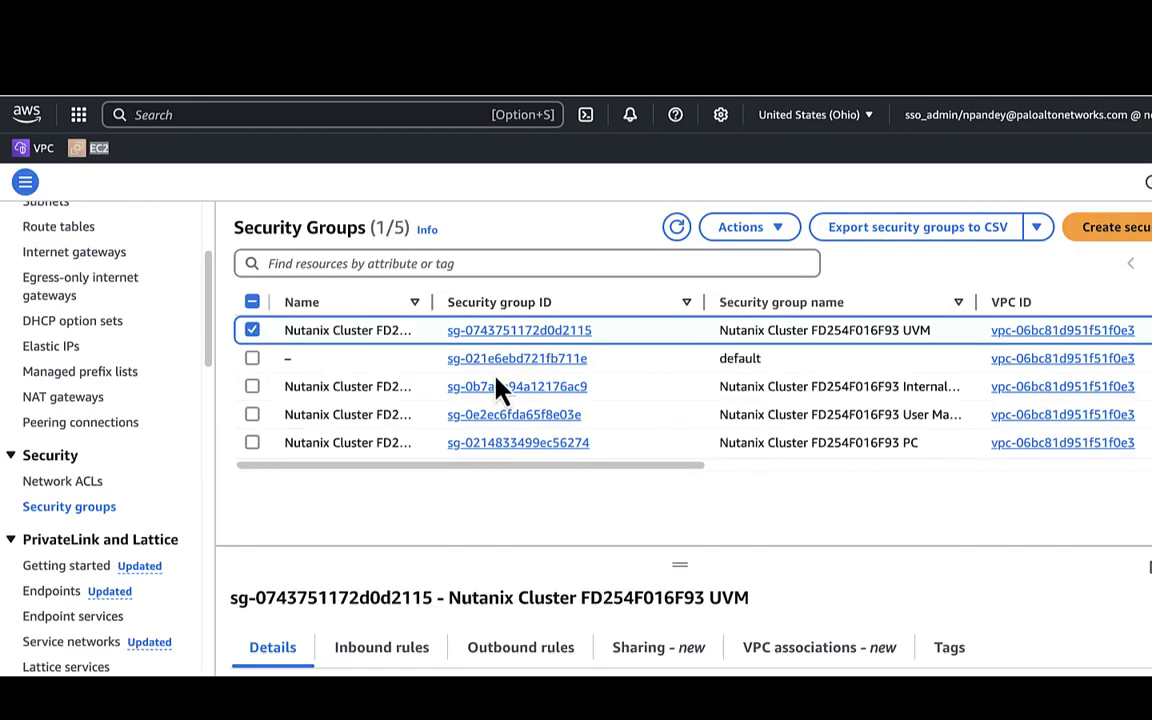
pyautogui.click(379, 650)
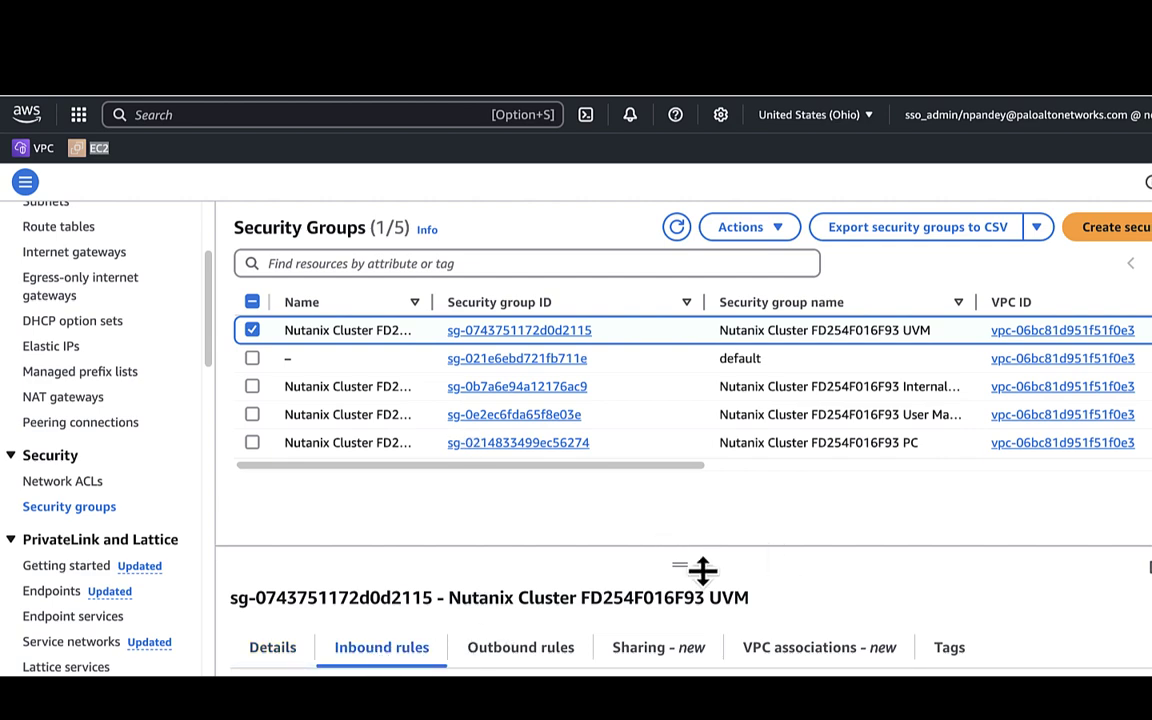
pyautogui.moveTo(684, 560); pyautogui.dragTo(656, 303)
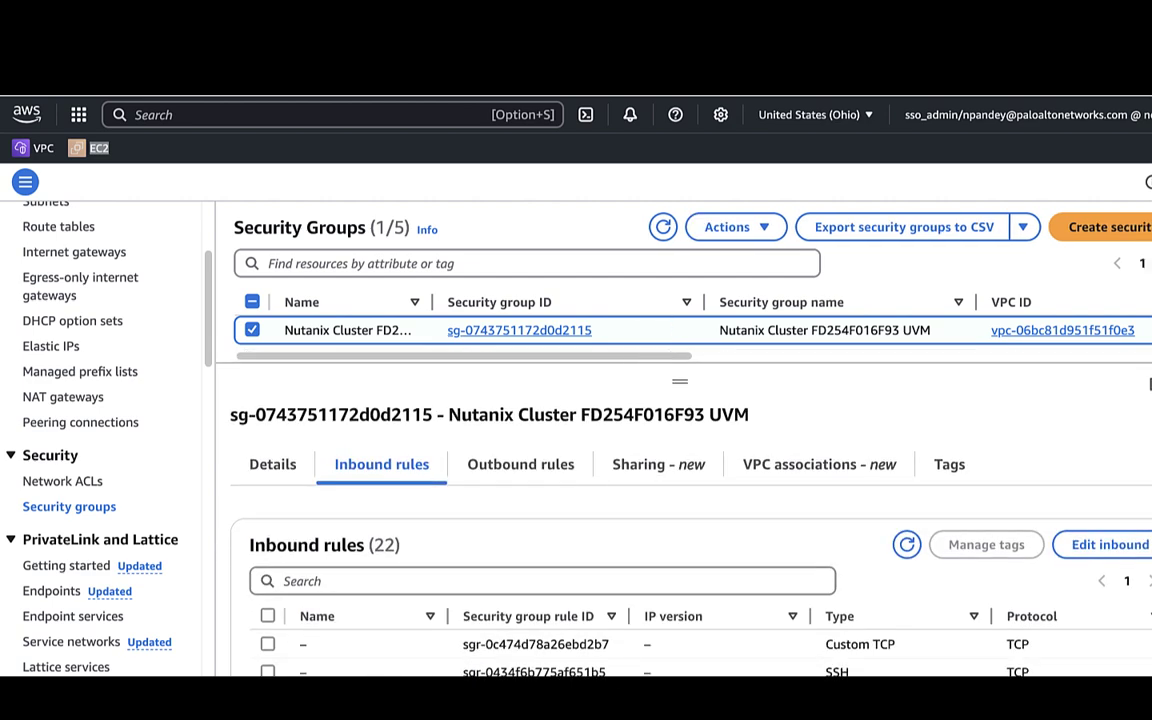
pyautogui.click(1130, 546)
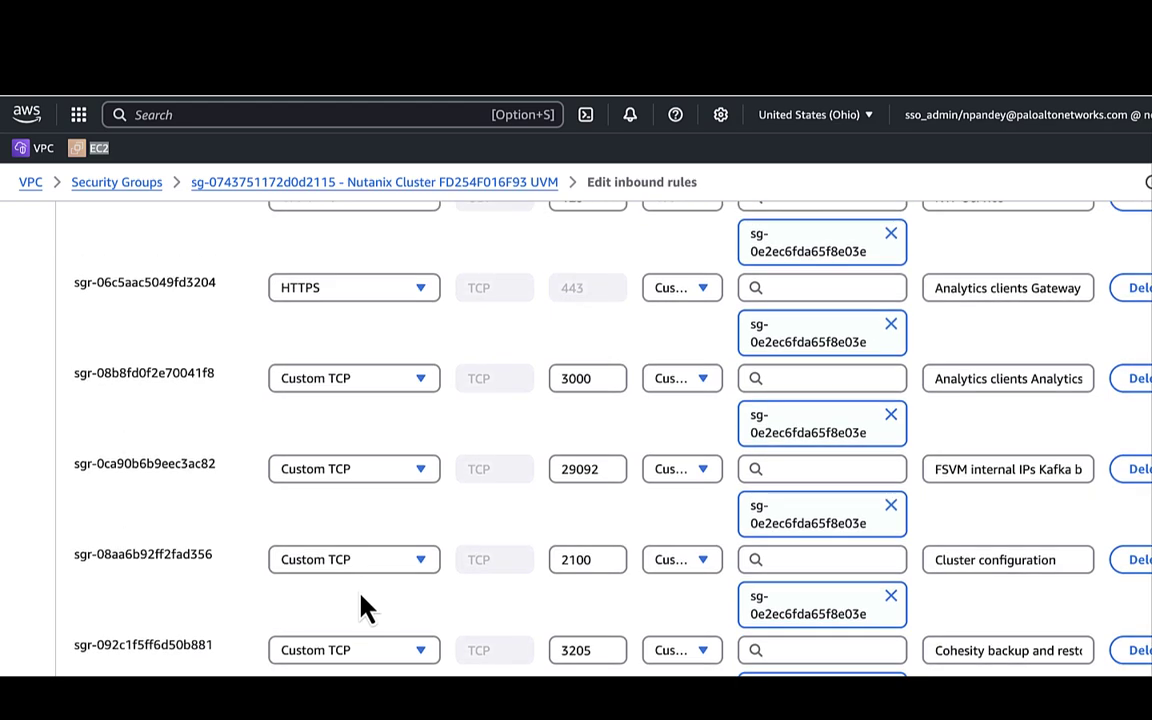
pyautogui.scroll(-5, 362, 607)
pyautogui.click(1093, 362)
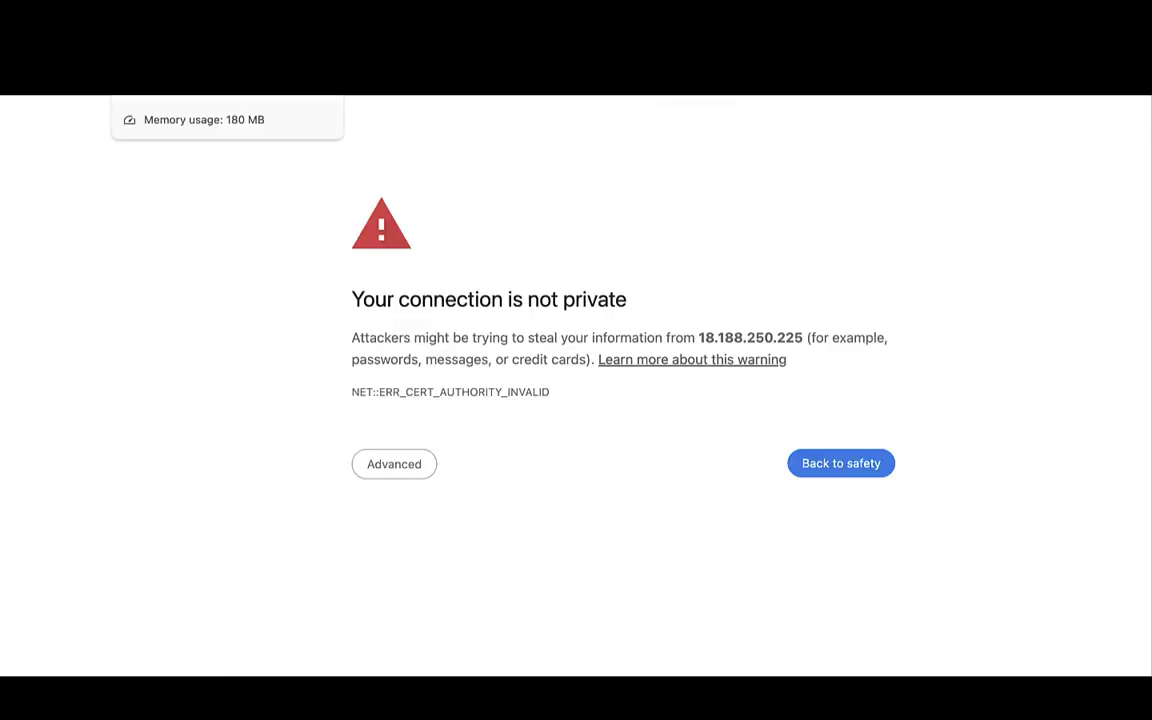
pyautogui.click(405, 466)
# Log into the PAN-OS firewall as admin and view the unconfigured Network > Interfaces Ethernet list.
pyautogui.click(440, 603)
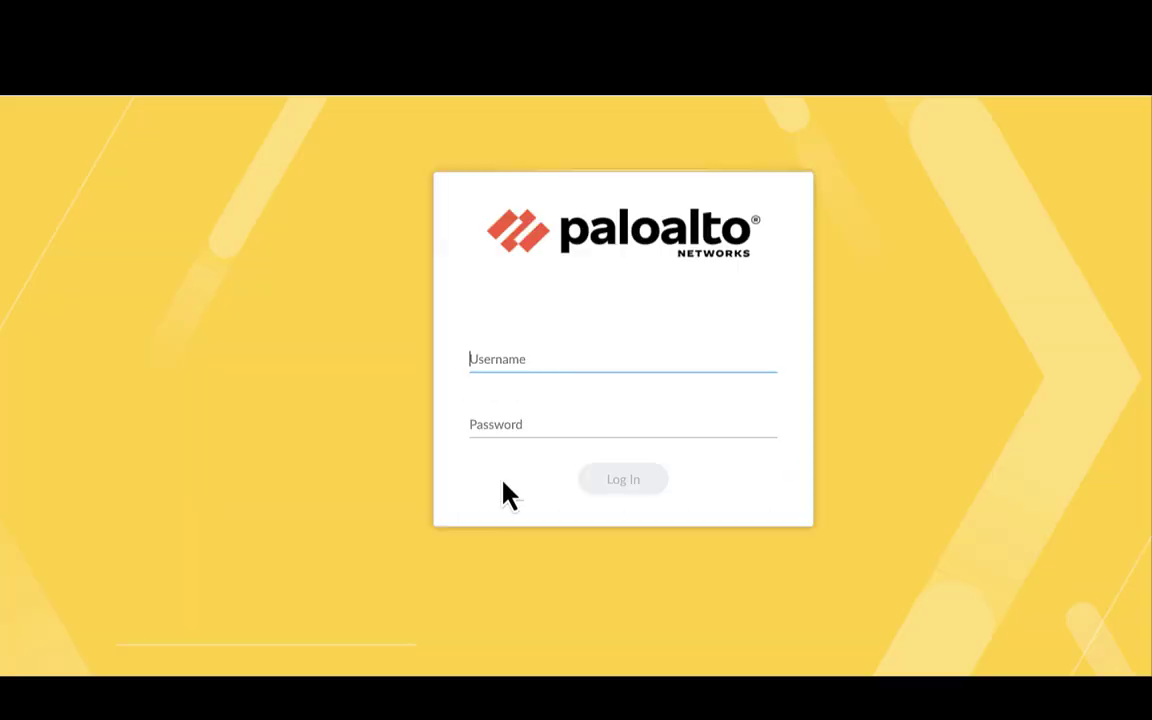
pyautogui.write('admin')
pyautogui.click(581, 410)
pyautogui.write('••••••••••')
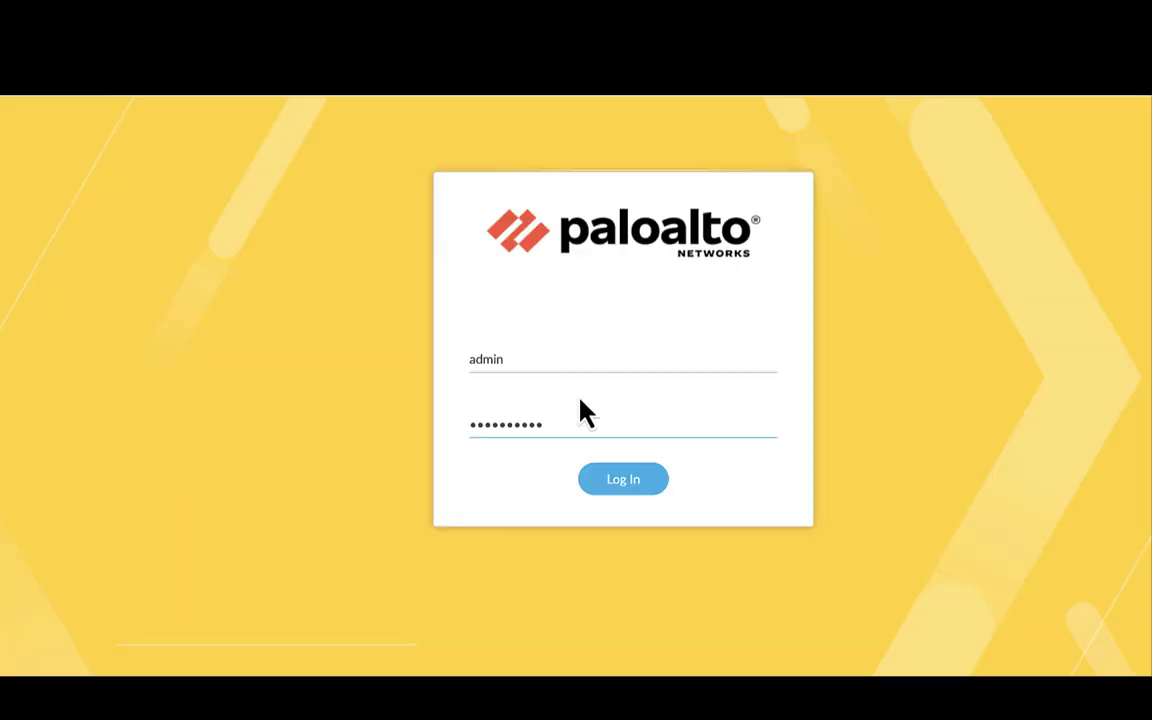
pyautogui.click(632, 481)
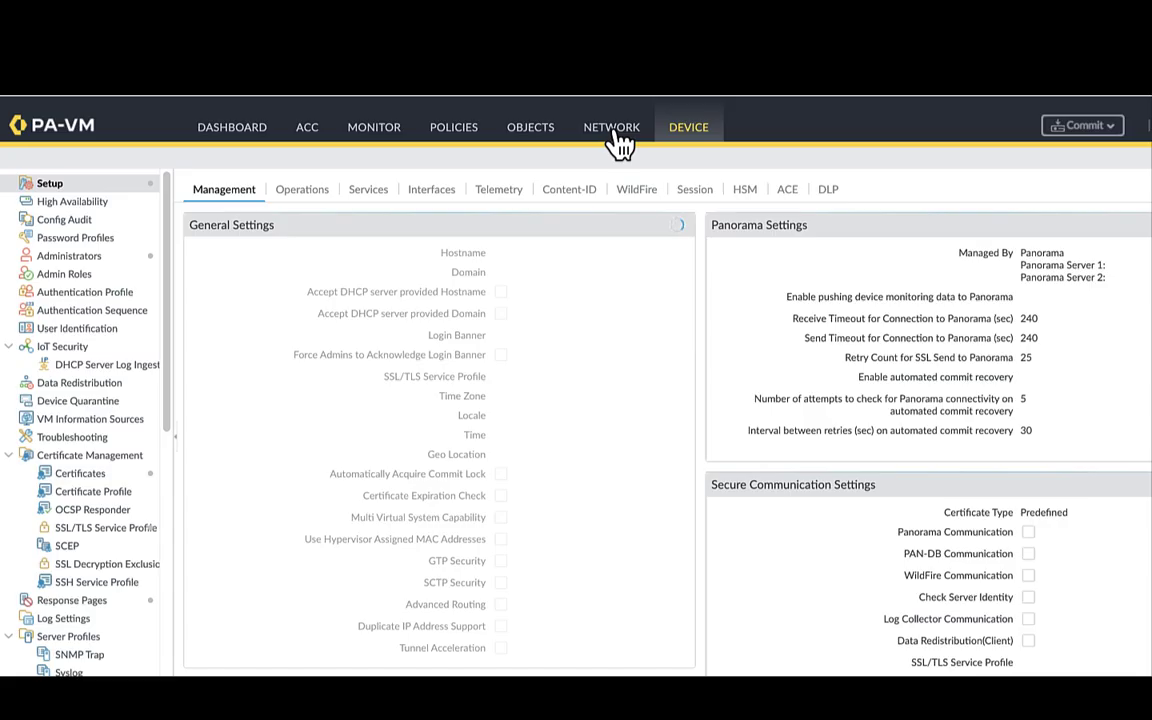
pyautogui.click(618, 133)
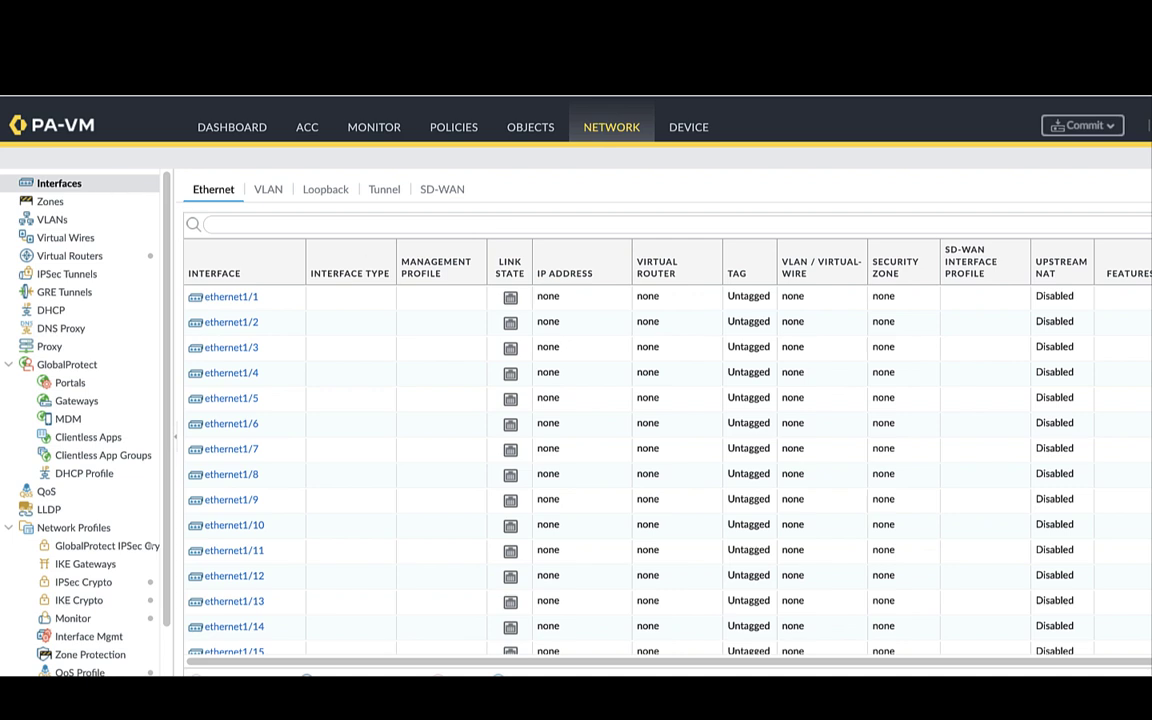
pyautogui.click(716, 10)
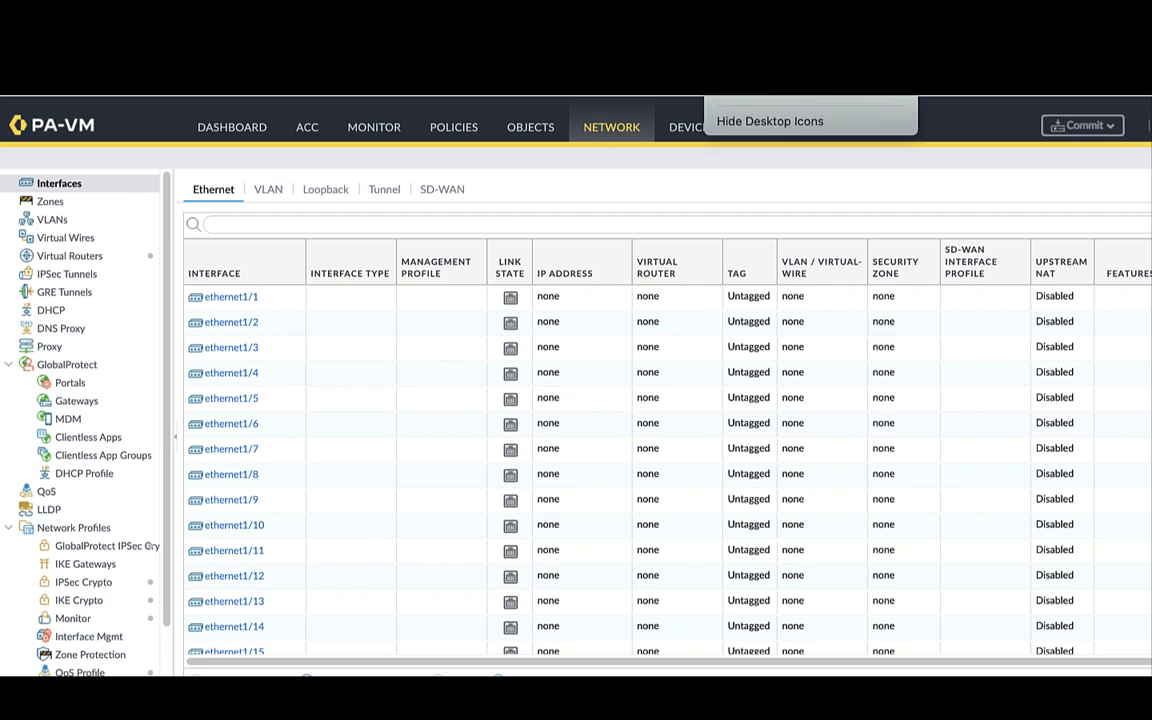